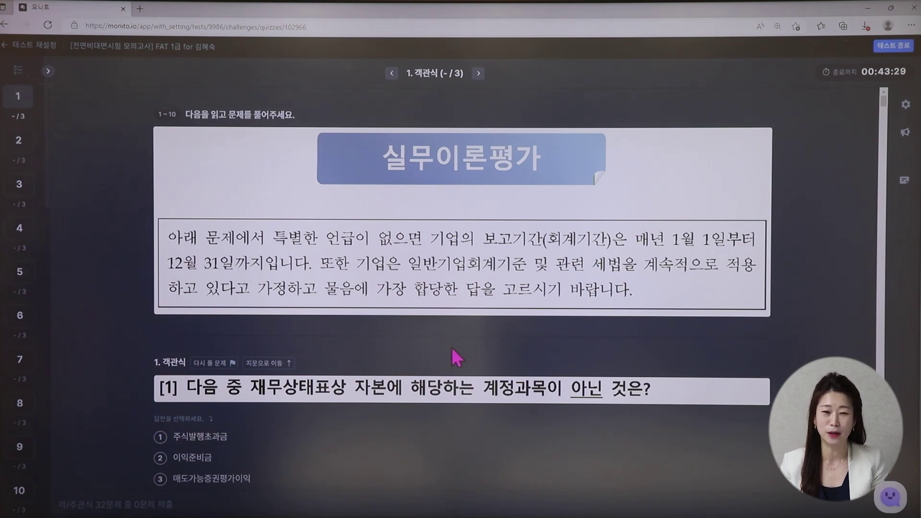
Answer multiple-choice question 1, on the account that is not equity, with option 4, 단기매매증권평가이익
scroll(451, 358, down, 1)
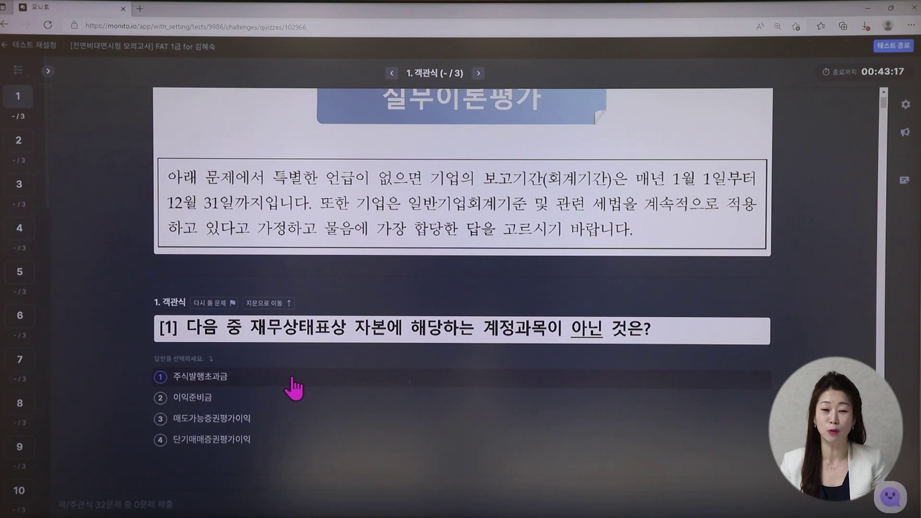
click(231, 440)
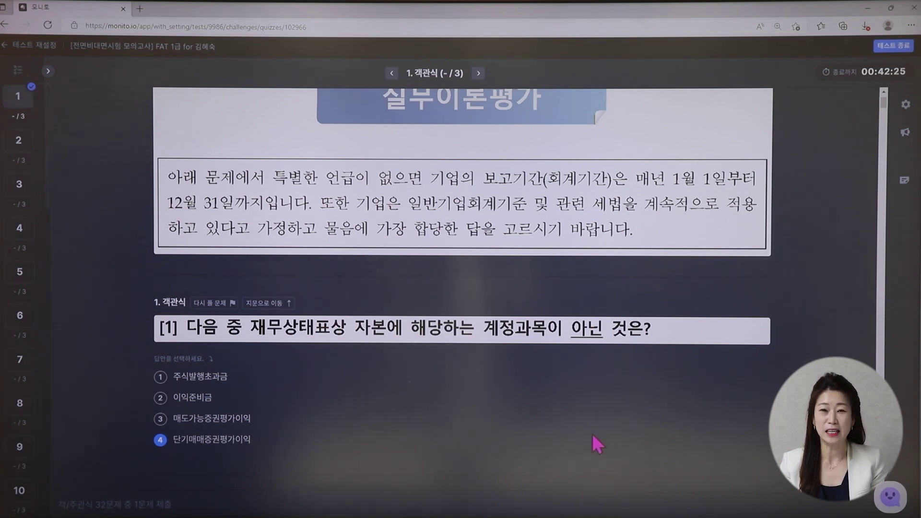
Answer question 2 on operating profit with option 4, 20,000원, and flag the question for another attempt
scroll(591, 434, down, 8)
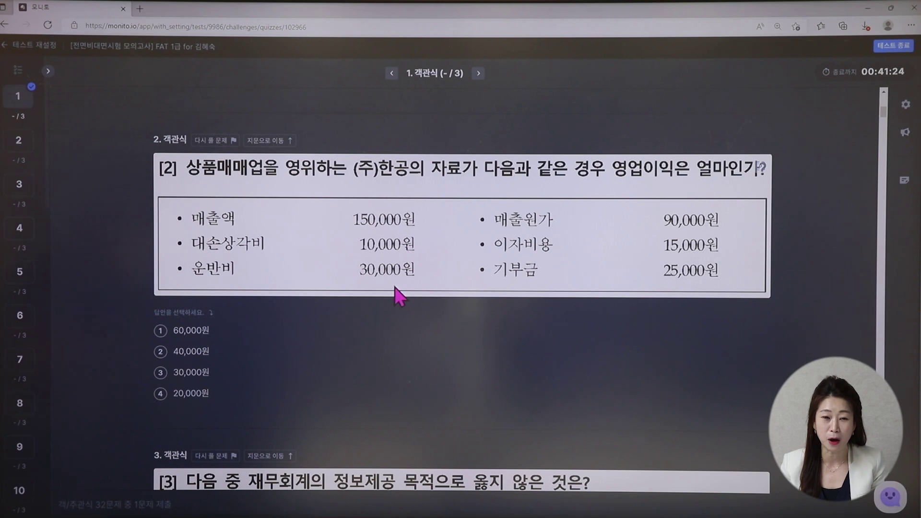
click(181, 390)
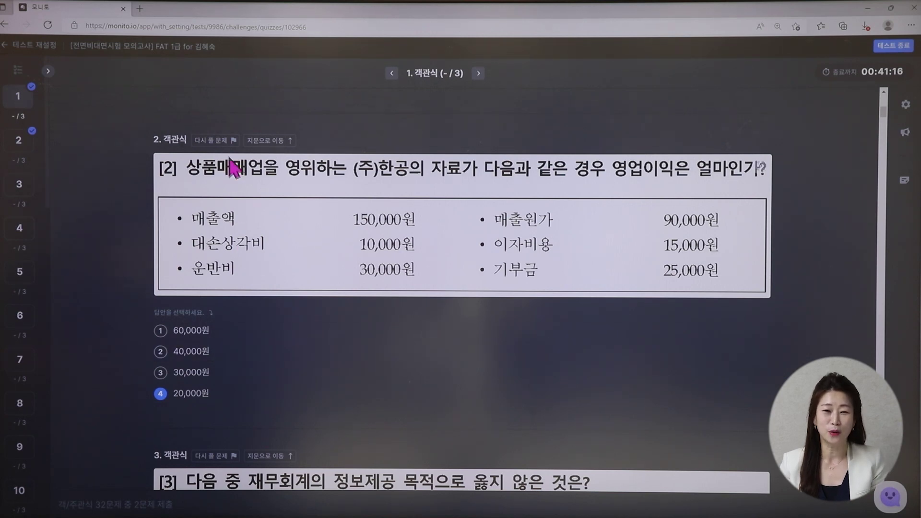
click(220, 145)
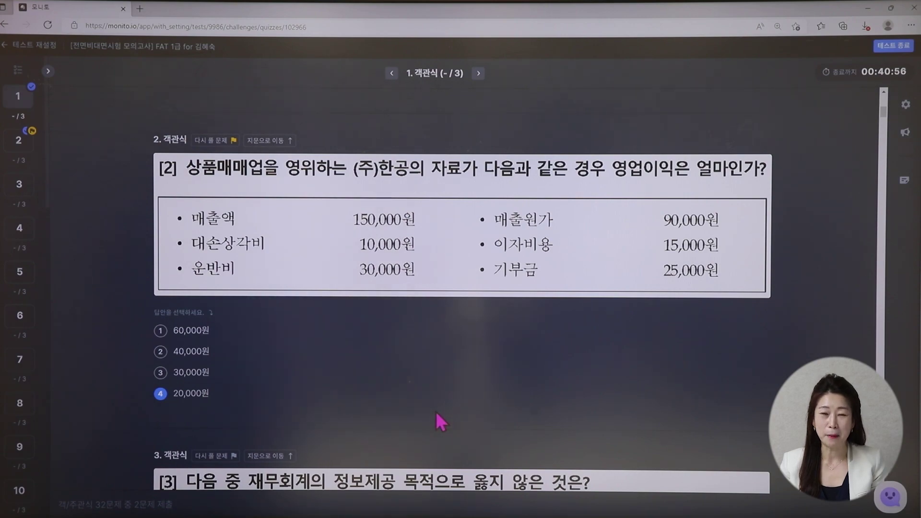
Read through the illustrated question 8 on VAT liability and answer it with option 4
scroll(436, 411, down, 1)
scroll(437, 413, down, 8)
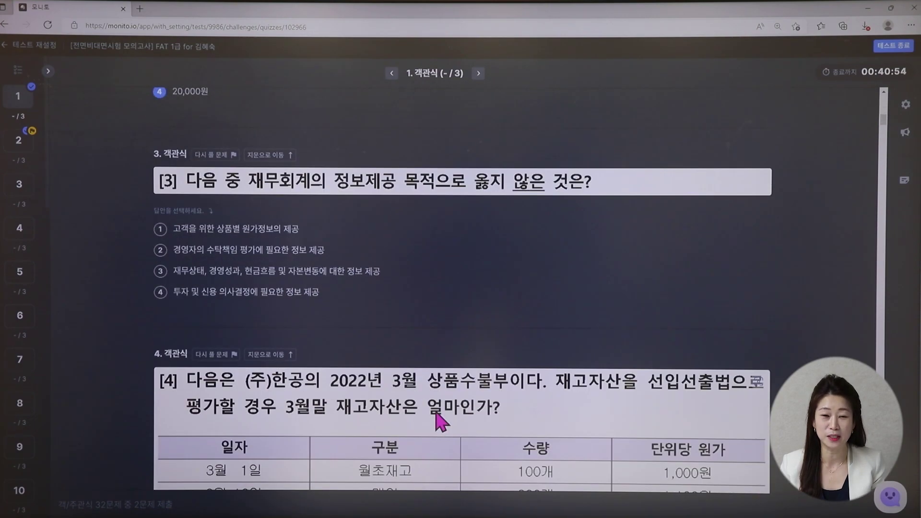
scroll(437, 421, down, 2)
scroll(436, 421, down, 2)
scroll(437, 397, down, 10)
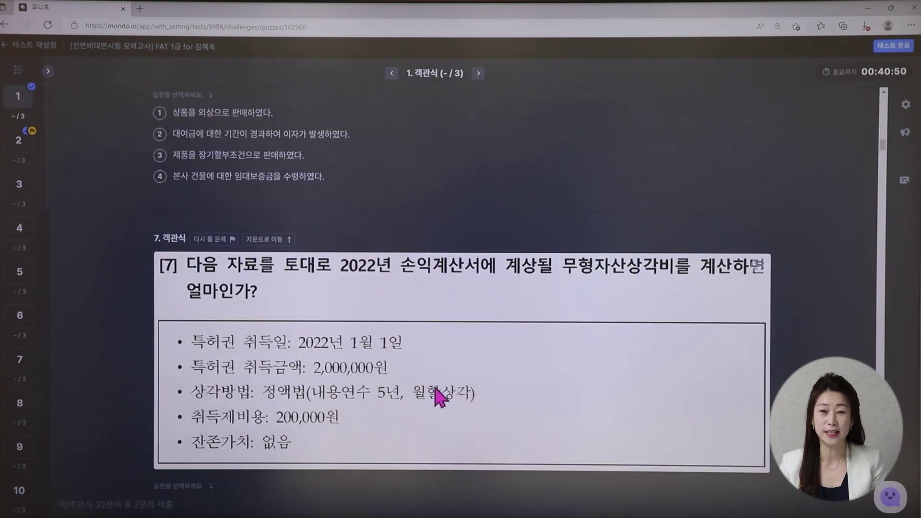
scroll(435, 379, down, 4)
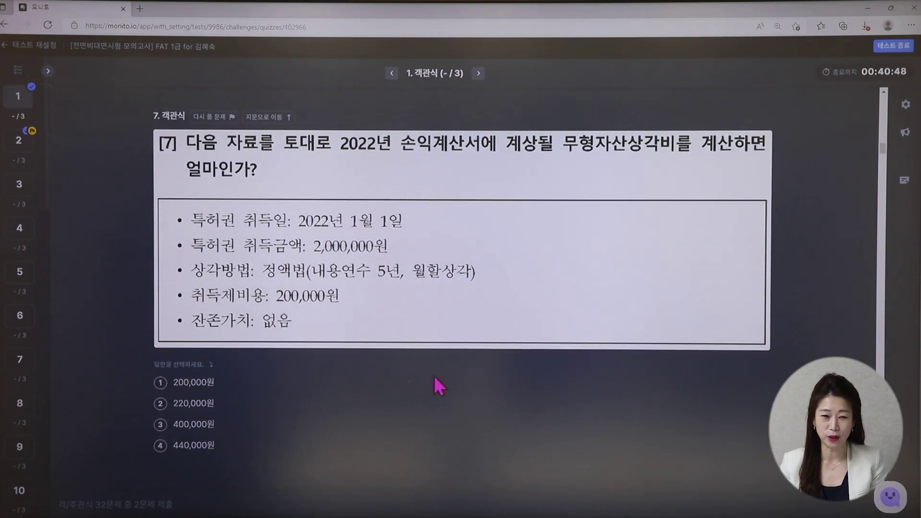
scroll(434, 377, down, 5)
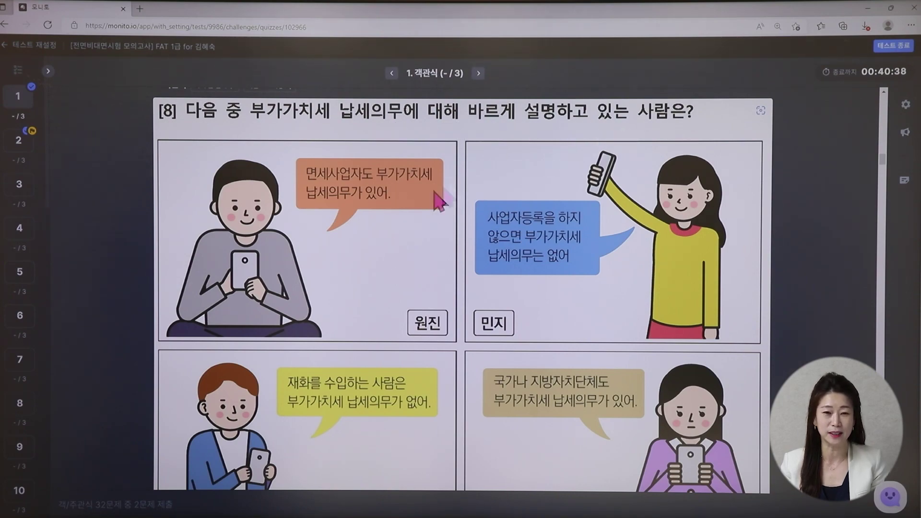
scroll(383, 222, down, 1)
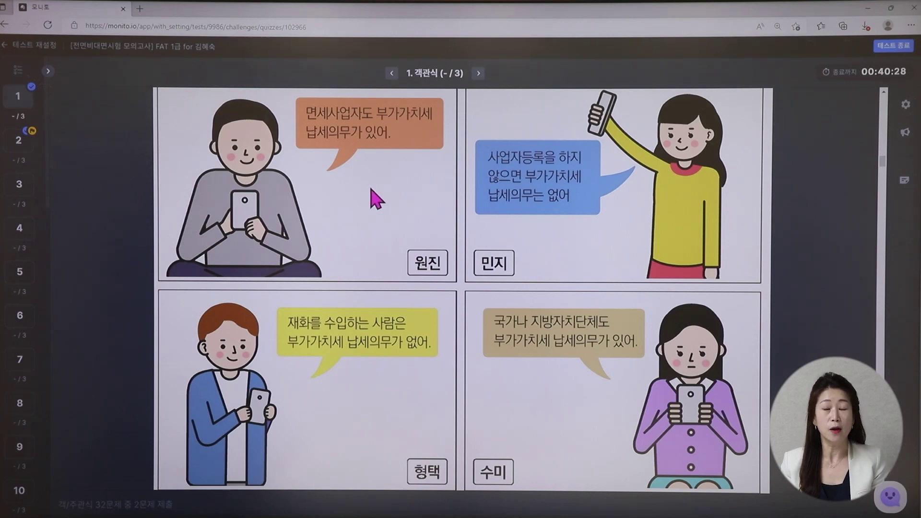
scroll(376, 199, down, 1)
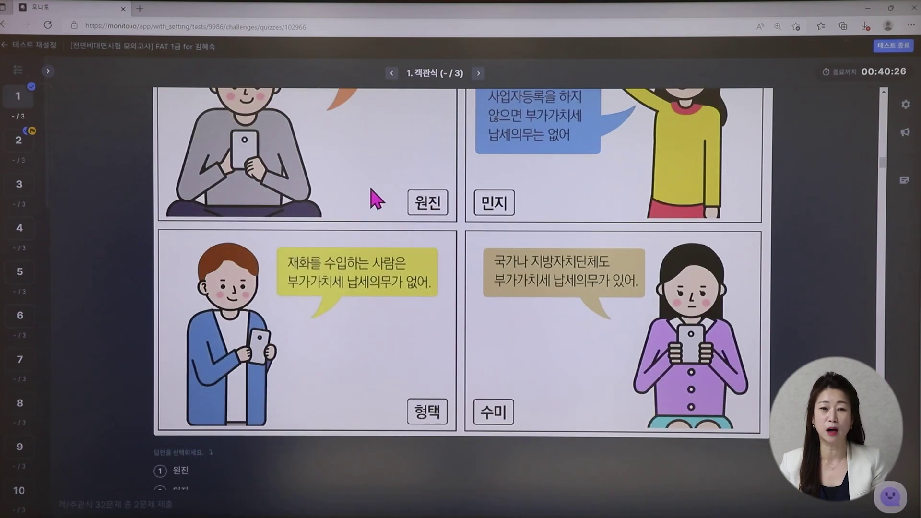
scroll(376, 199, up, 1)
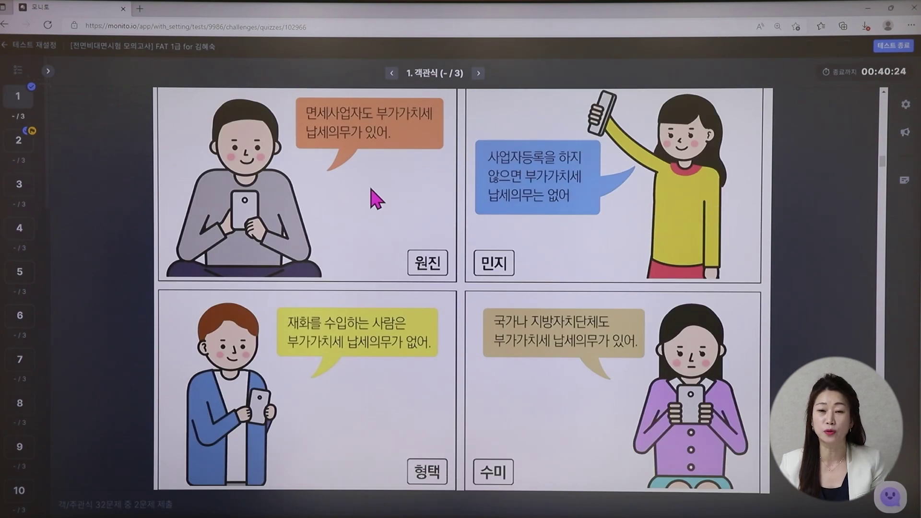
scroll(376, 198, up, 1)
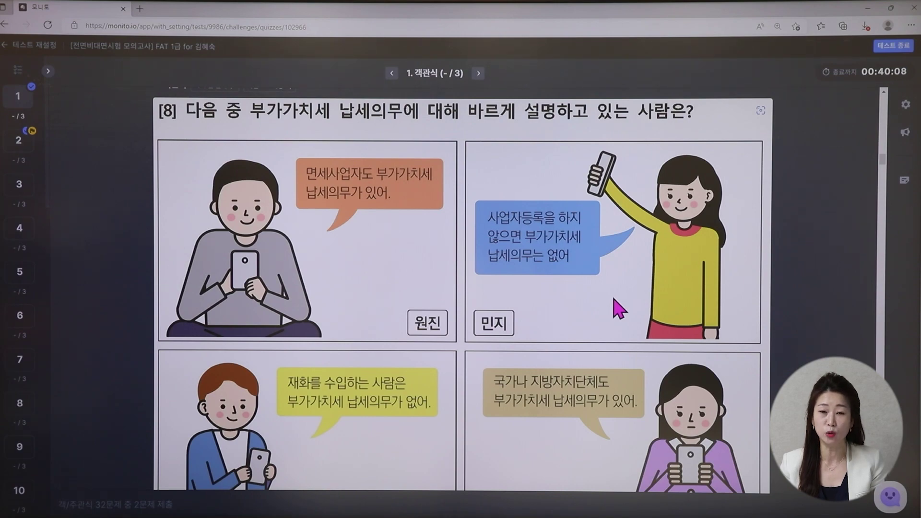
scroll(379, 335, down, 4)
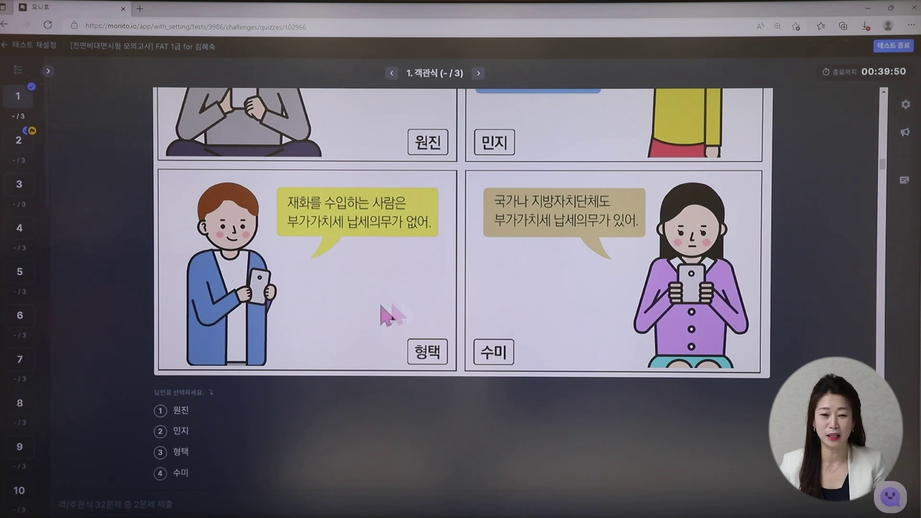
click(180, 481)
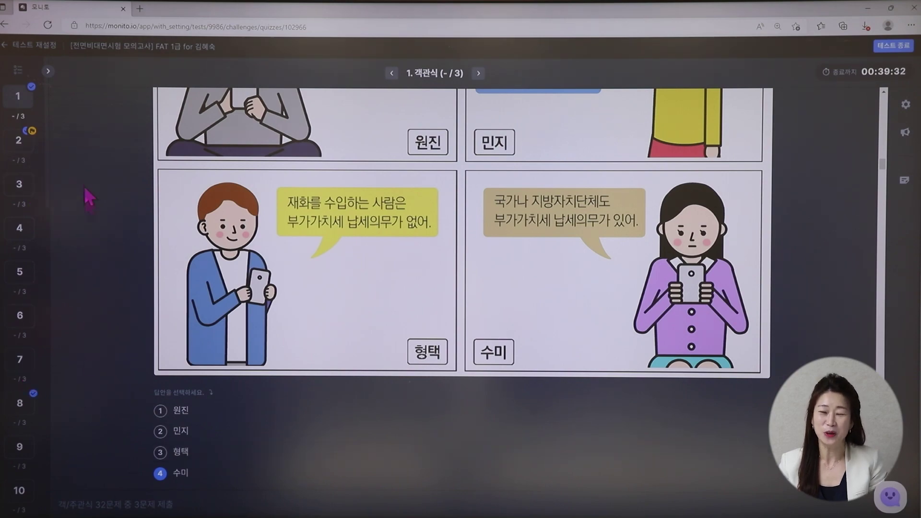
Reduce the exam window so the Smart A accounting program is visible beside it, and bring up the 실무수행평가 instructions for questions 11–32
scroll(397, 479, down, 1)
scroll(397, 480, down, 15)
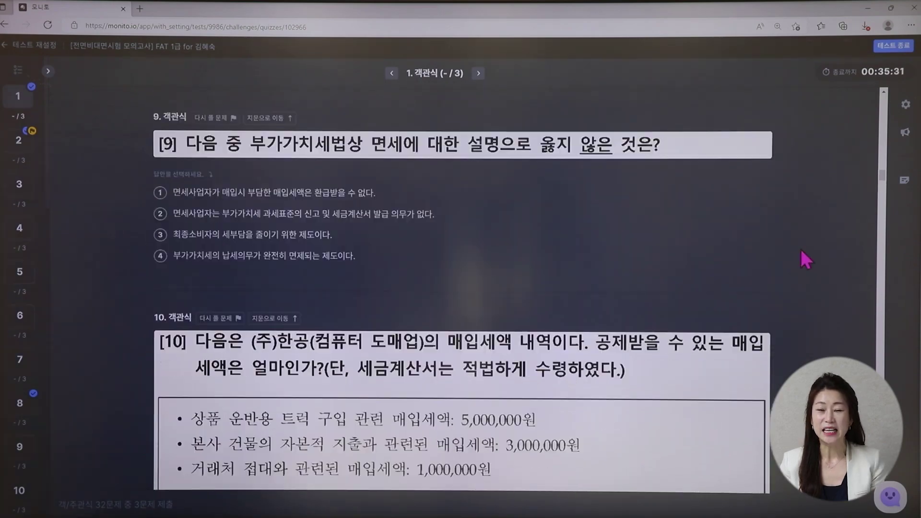
scroll(802, 259, down, 10)
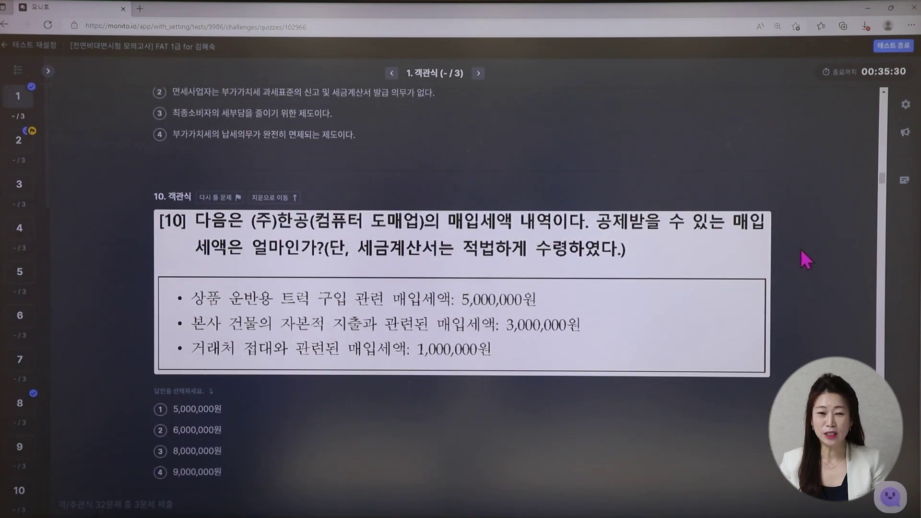
scroll(801, 252, down, 6)
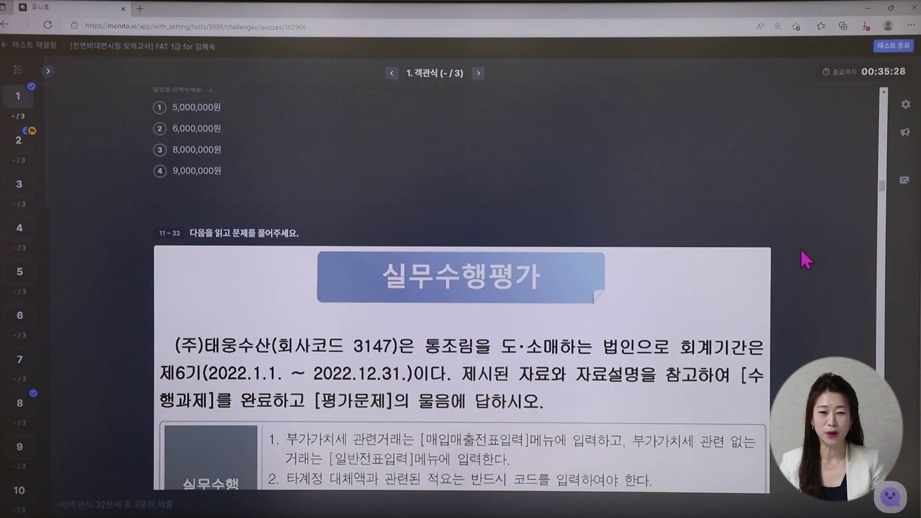
scroll(801, 251, up, 1)
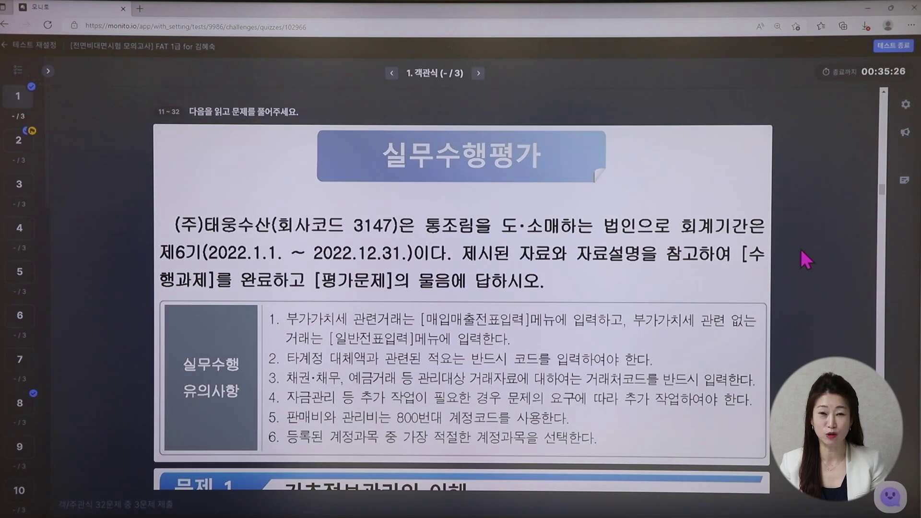
click(891, 8)
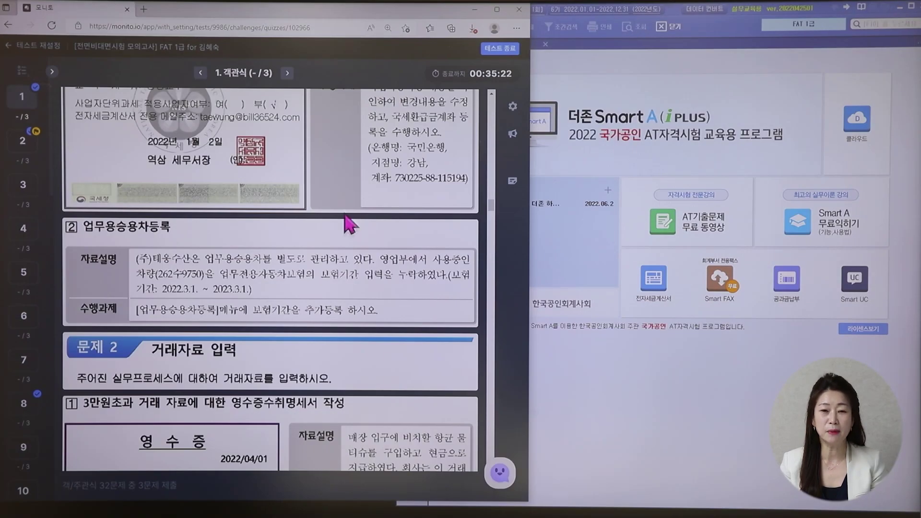
scroll(349, 227, up, 3)
scroll(344, 225, up, 4)
scroll(343, 236, up, 1)
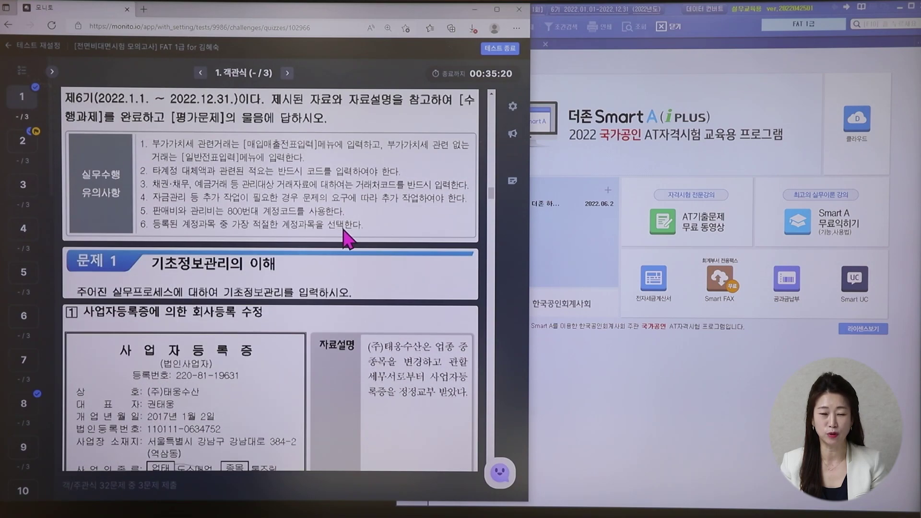
scroll(343, 239, up, 2)
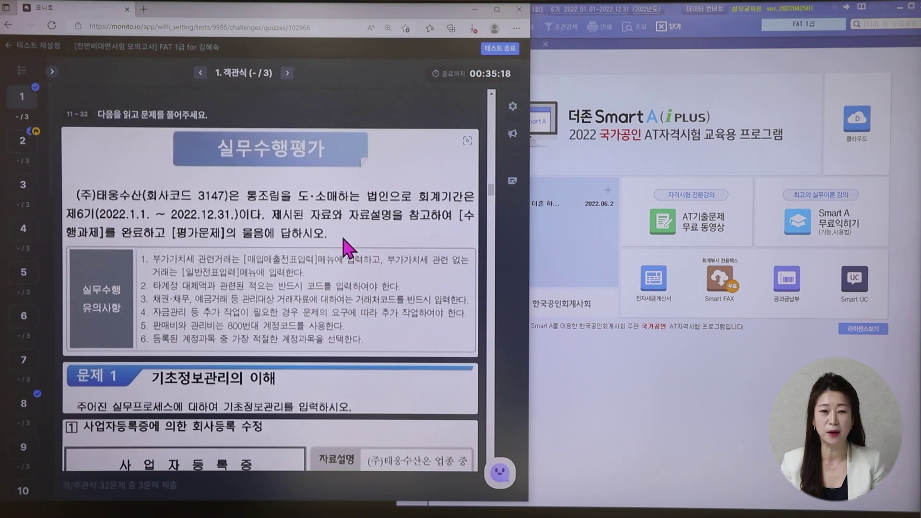
Alternate between the Smart A program and the exam window to view the practical instructions alongside the company's ledger program
click(582, 77)
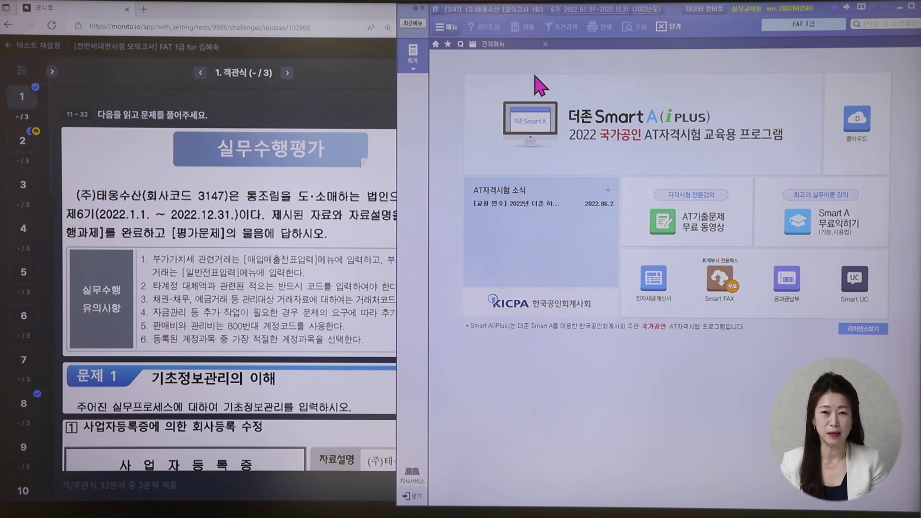
click(270, 105)
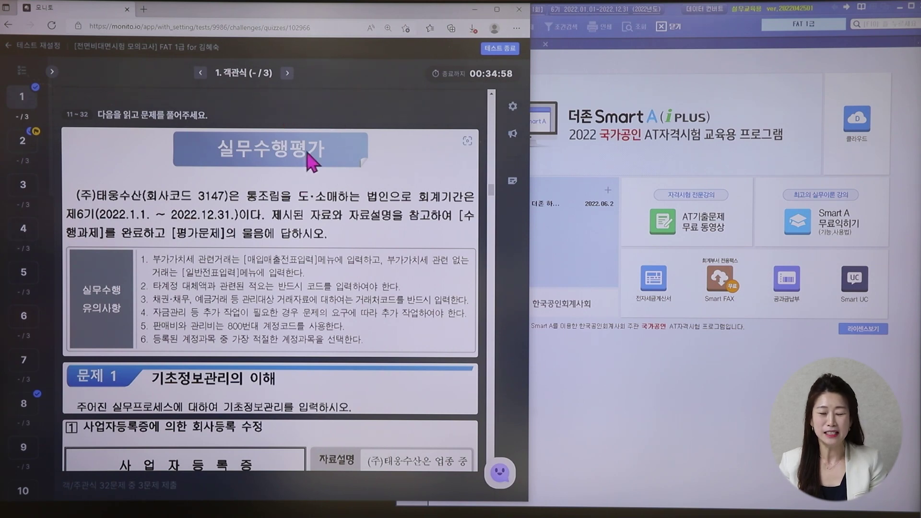
click(613, 63)
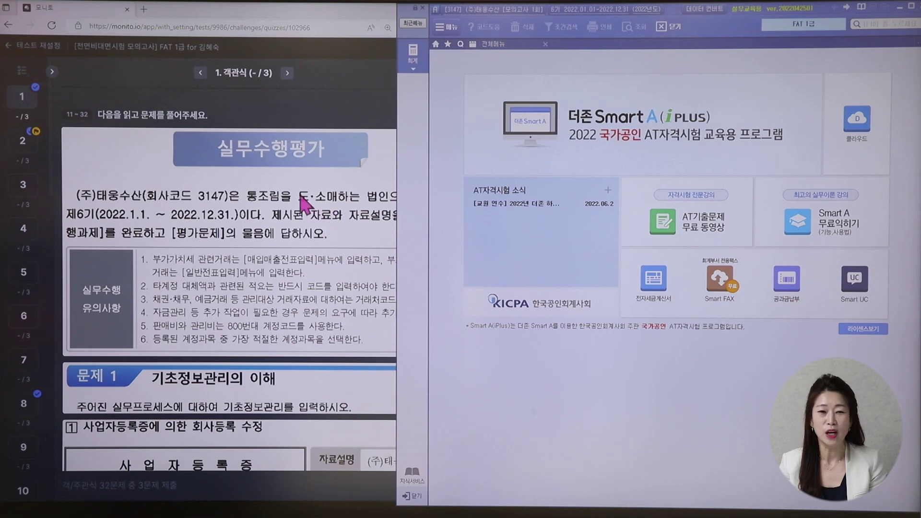
click(290, 184)
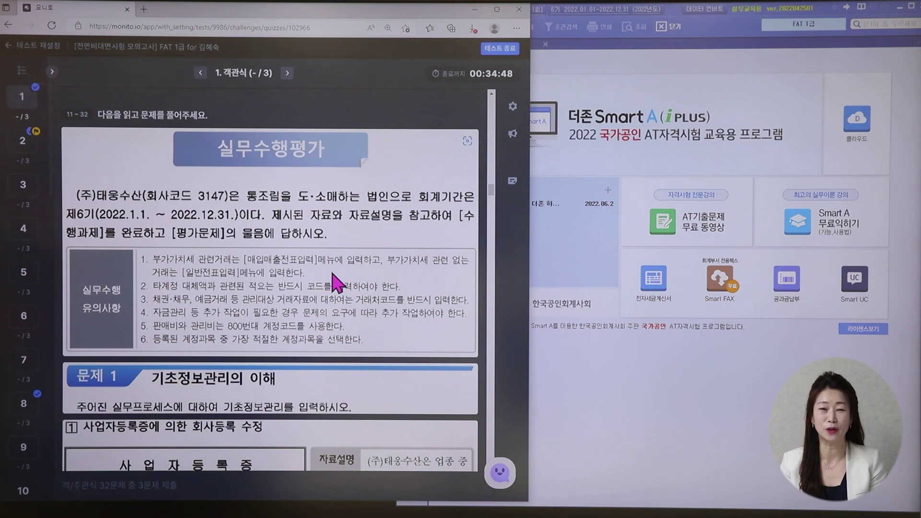
Find the 업무용승용차등록 task in the exam, then switch to Smart A and open its 업무용승용차등록 screen
scroll(338, 283, down, 10)
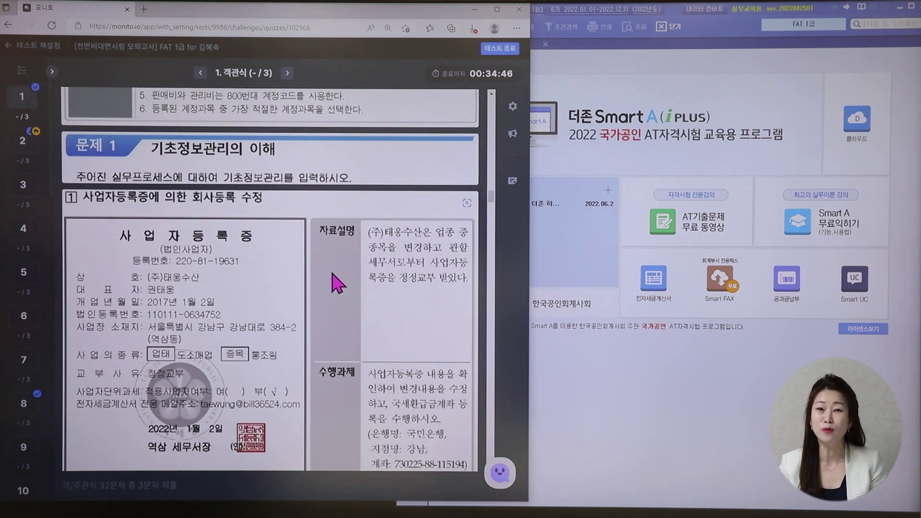
scroll(338, 283, down, 8)
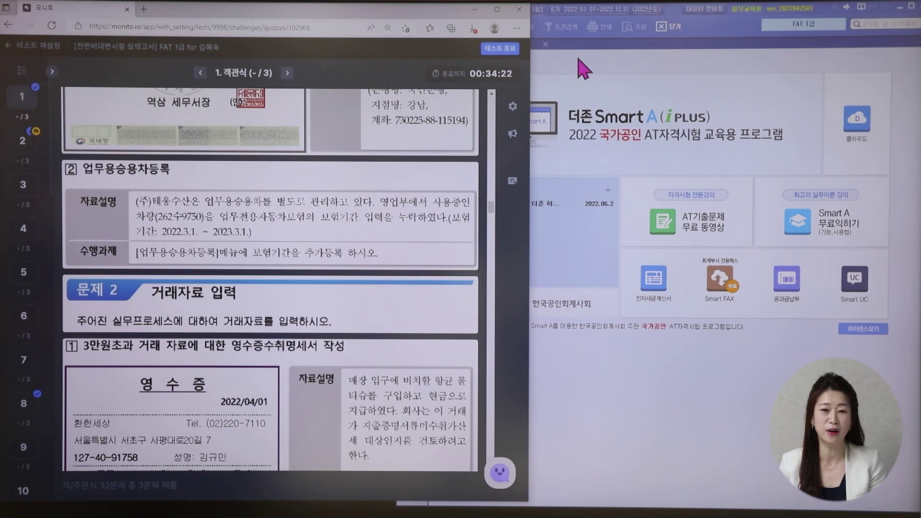
click(632, 73)
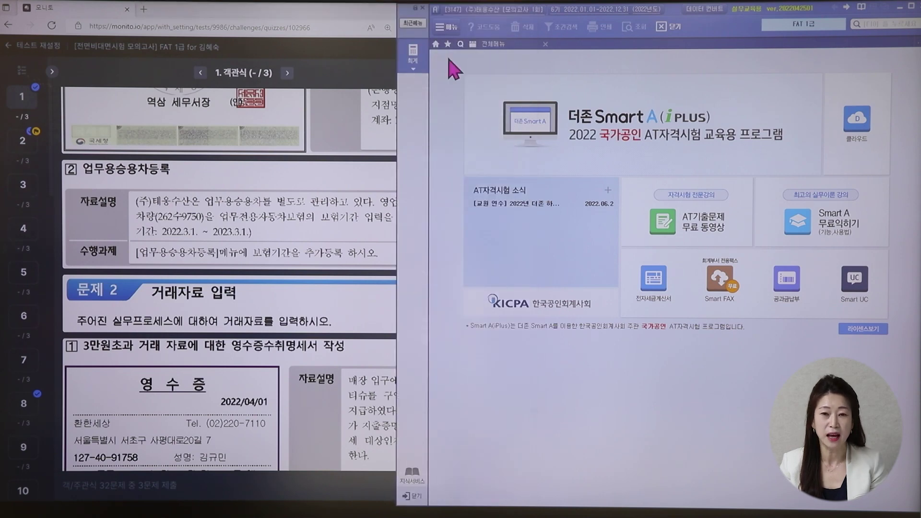
click(416, 55)
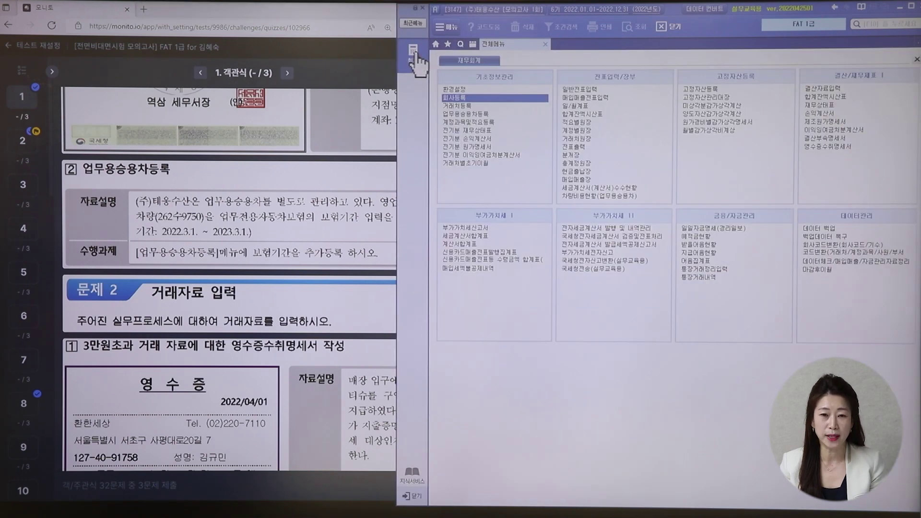
click(475, 114)
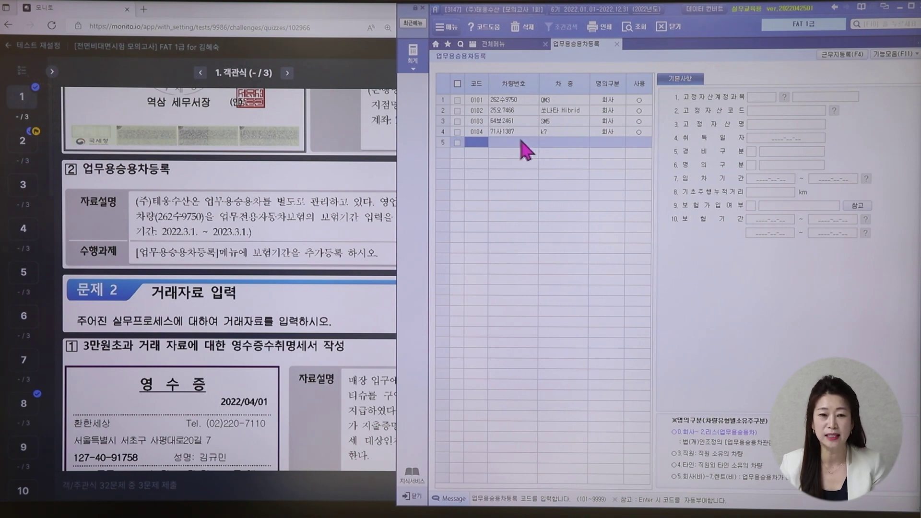
Register the insurance period 2022-03-01 to 2023-03-01 for the QM3 company car, code 0101
click(511, 101)
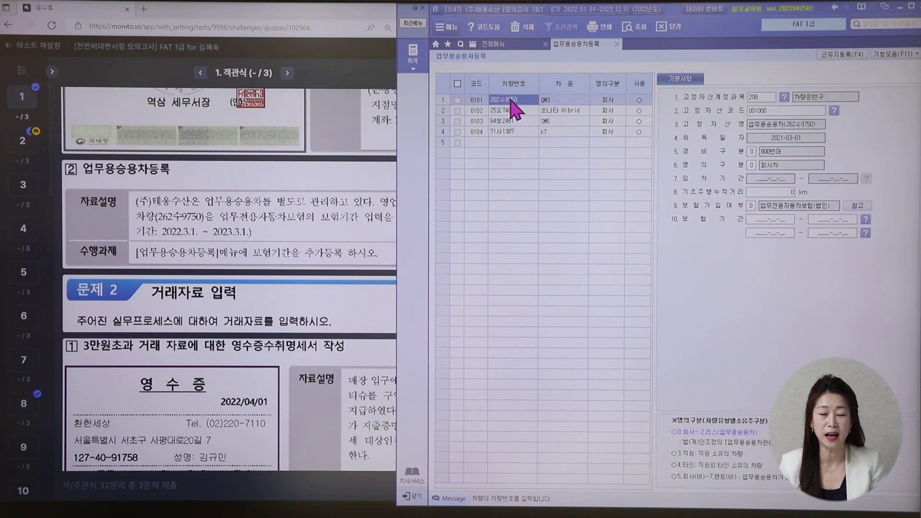
click(784, 222)
text(20)
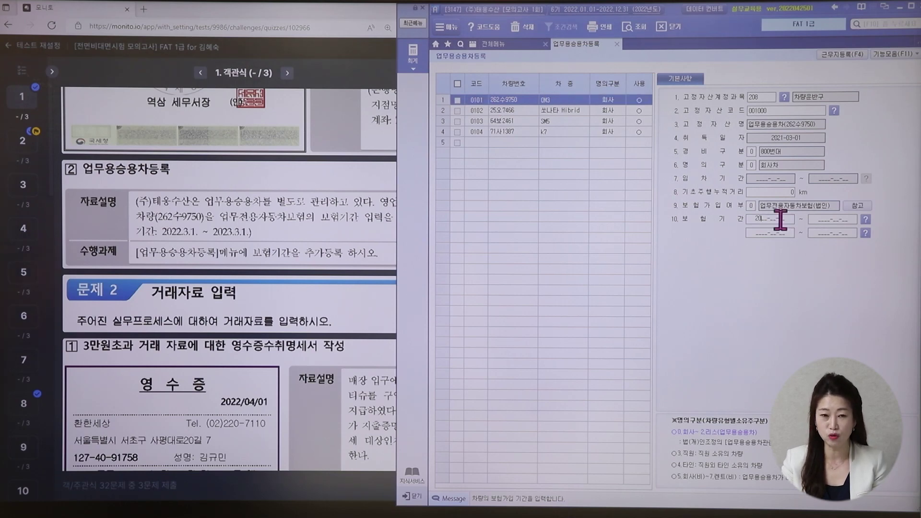
text(22-03-)
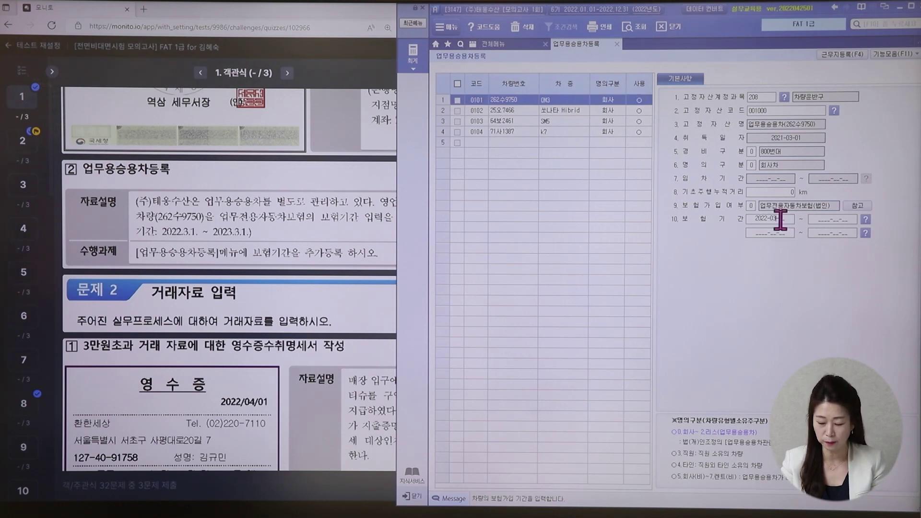
text(01 ~ )
text(2023)
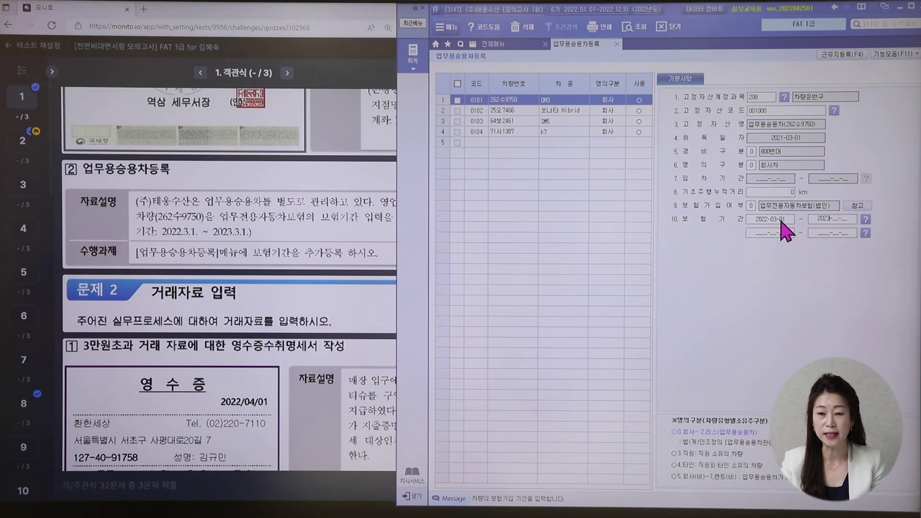
text(-03-01)
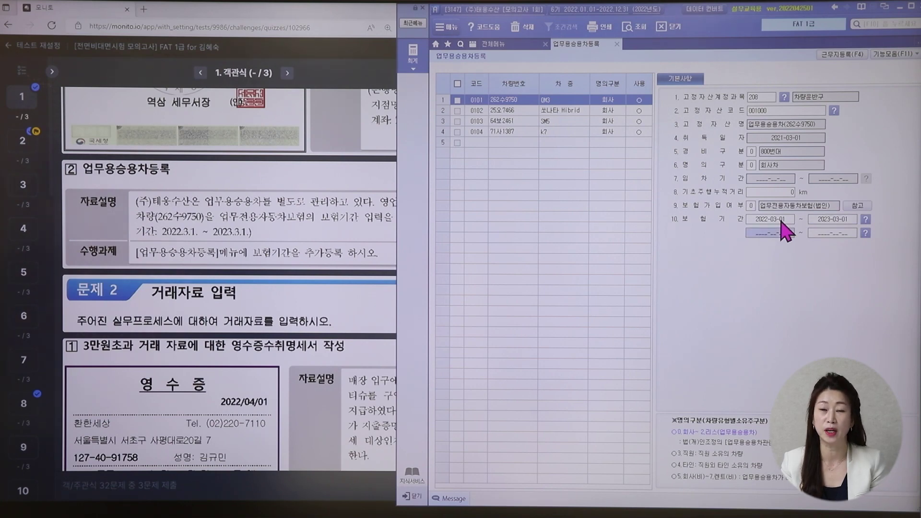
Recheck the 업무용승용차등록 task in the exam and go through the 문제 2 transaction tasks up to 기타 일반거래
click(254, 184)
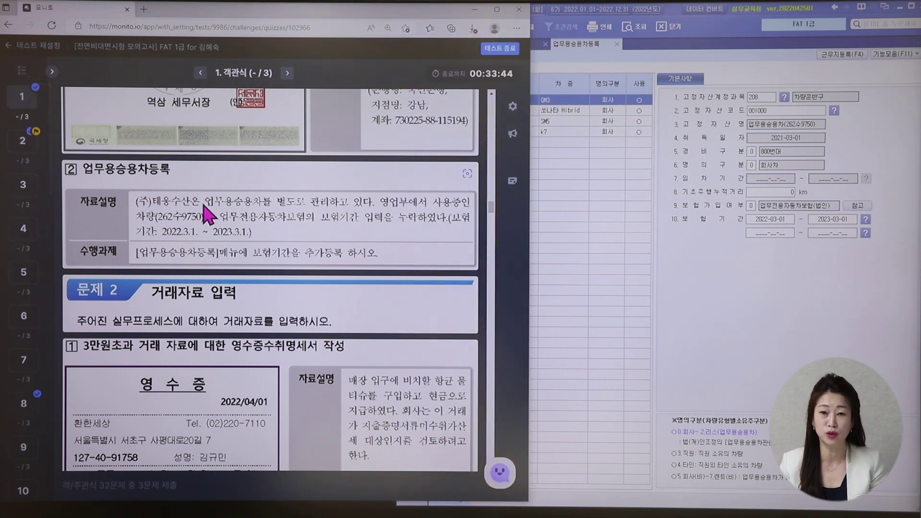
click(616, 67)
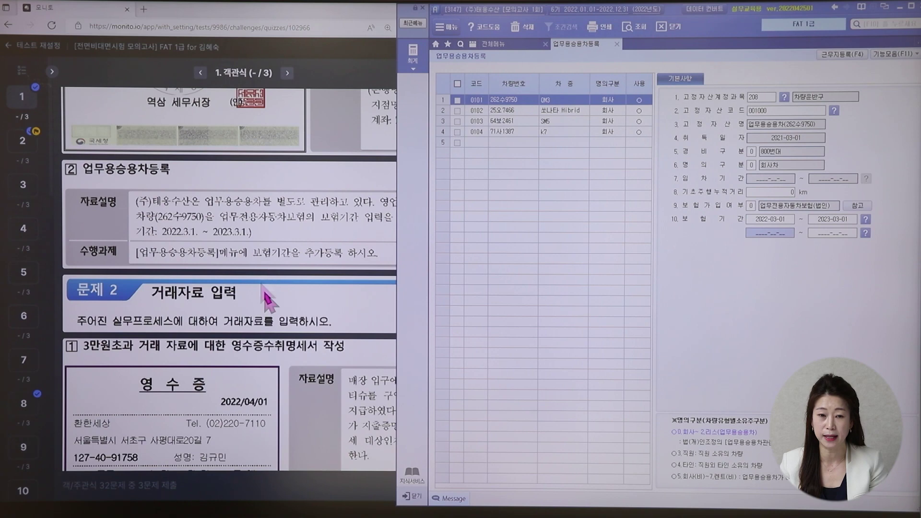
click(270, 310)
scroll(271, 313, down, 3)
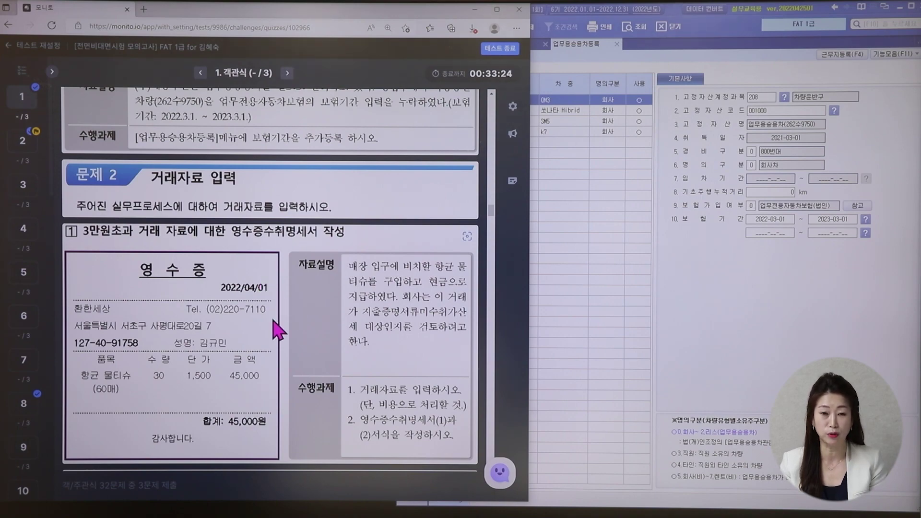
scroll(270, 318, down, 2)
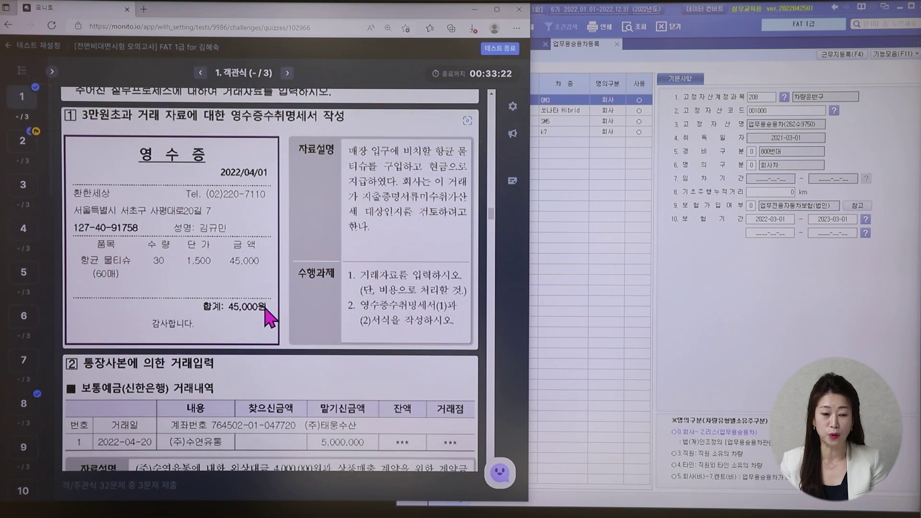
scroll(270, 317, down, 6)
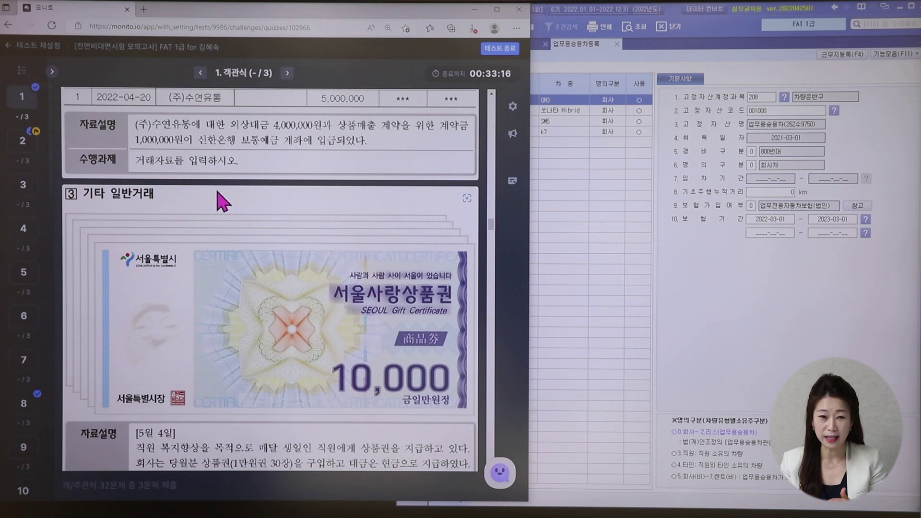
Close the 업무용승용차등록 screen in Smart A and read the exam's 기타 일반거래 task on the May 4 gift certificate purchase
click(617, 44)
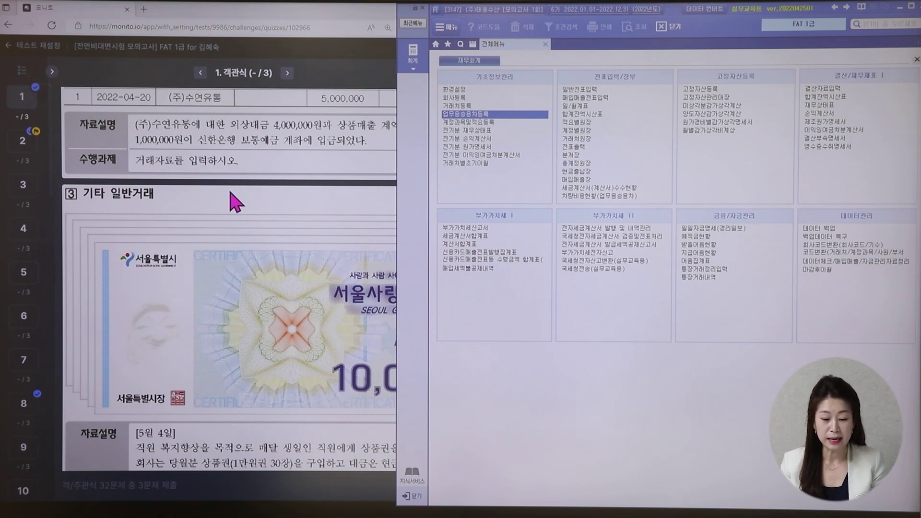
scroll(230, 194, down, 3)
scroll(231, 195, up, 5)
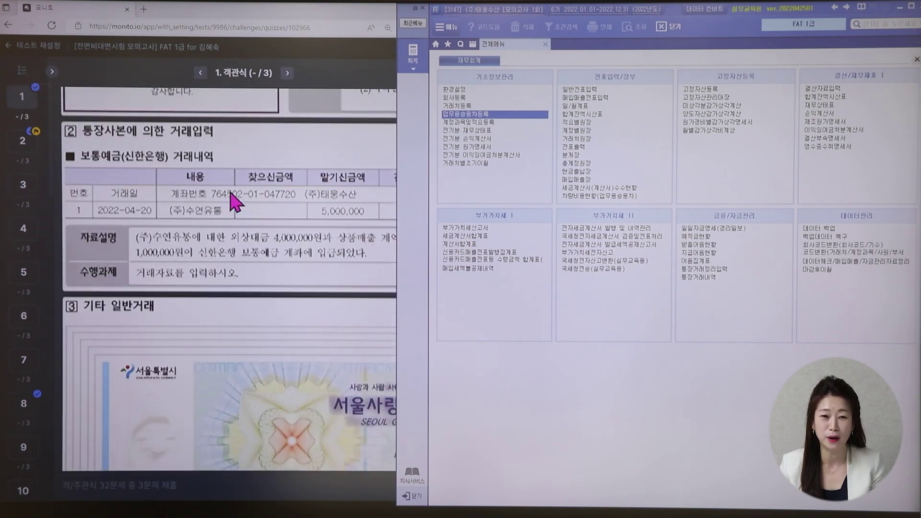
scroll(232, 301, down, 2)
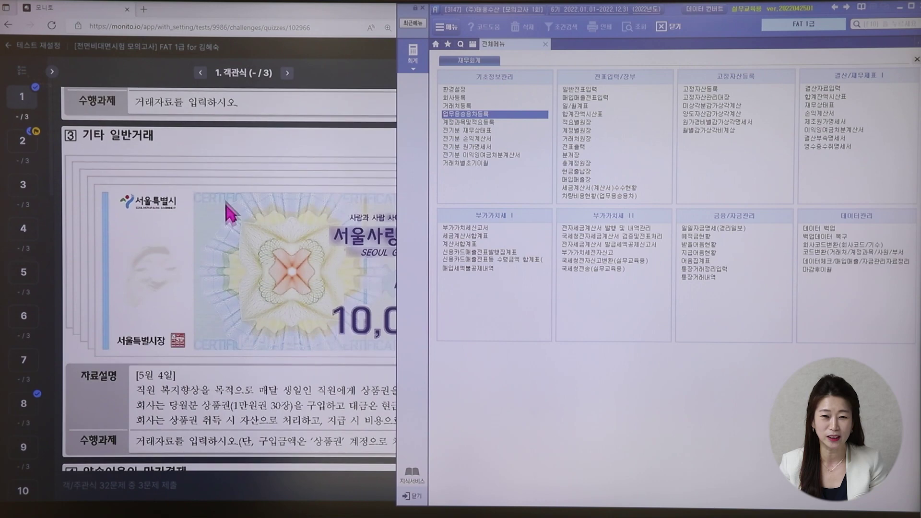
click(226, 154)
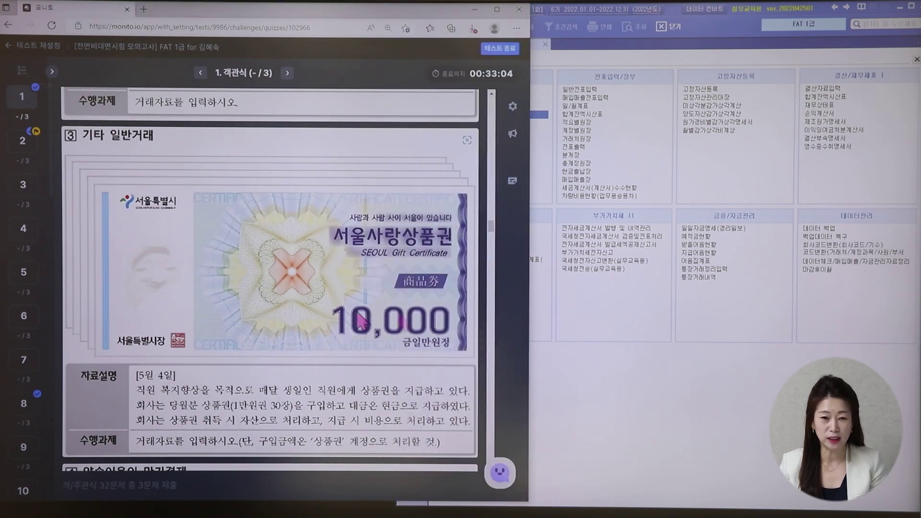
scroll(353, 351, down, 2)
scroll(352, 351, down, 2)
scroll(349, 349, up, 2)
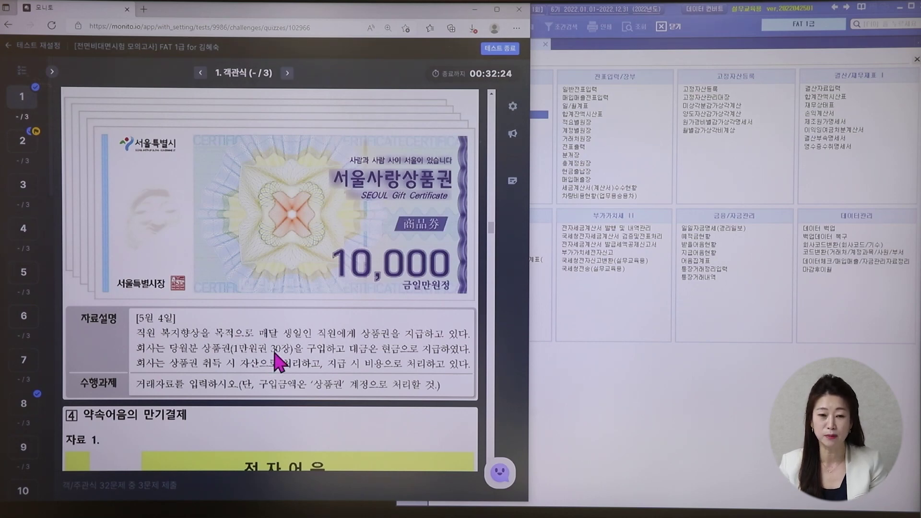
Open 일반전표입력 in Smart A and start a 출금 voucher line dated May 4
double_click(580, 90)
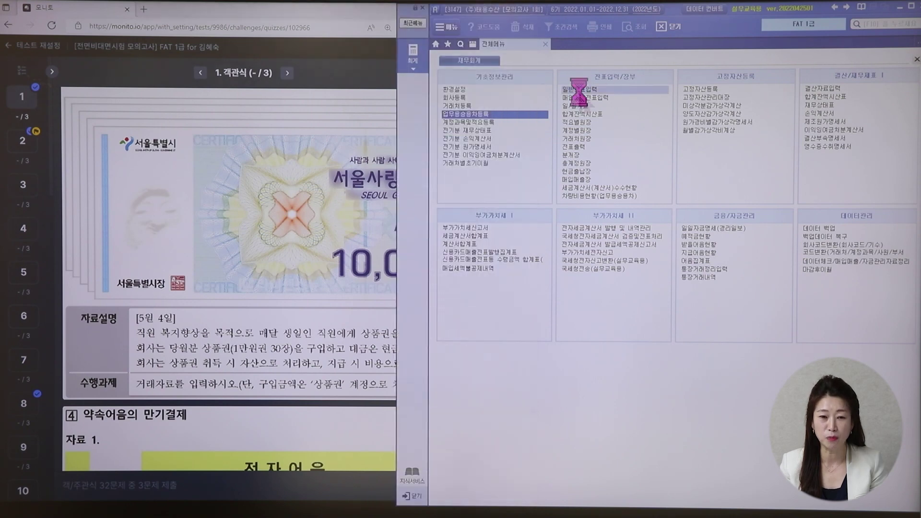
text(05)
key(Return)
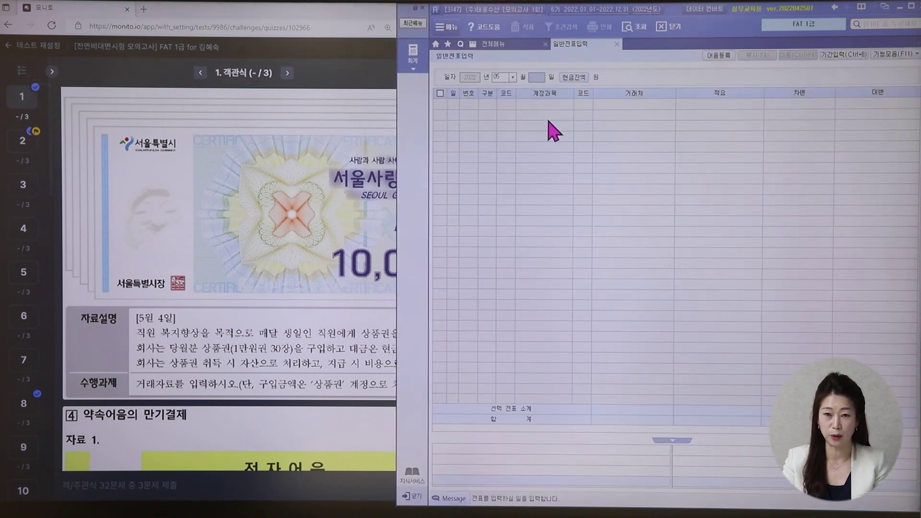
text(04)
key(Return)
text(1)
key(Return)
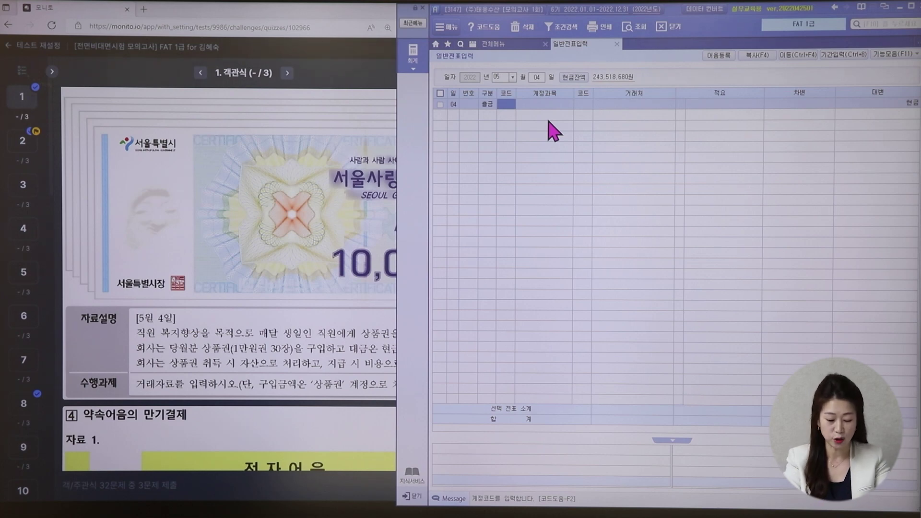
Complete the May 4 출금 voucher with the account 상품권 (142) and a debit of 300,000
text(상품)
key(BackSpace)
key(BackSpace)
text(상)
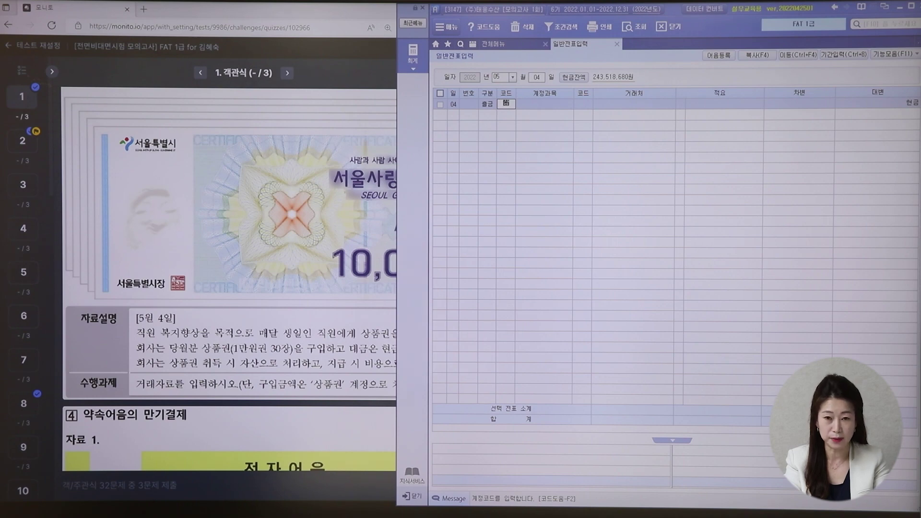
text(품)
key(Return)
key(Down)
key(Return)
key(Return)
key(Return)
text(300)
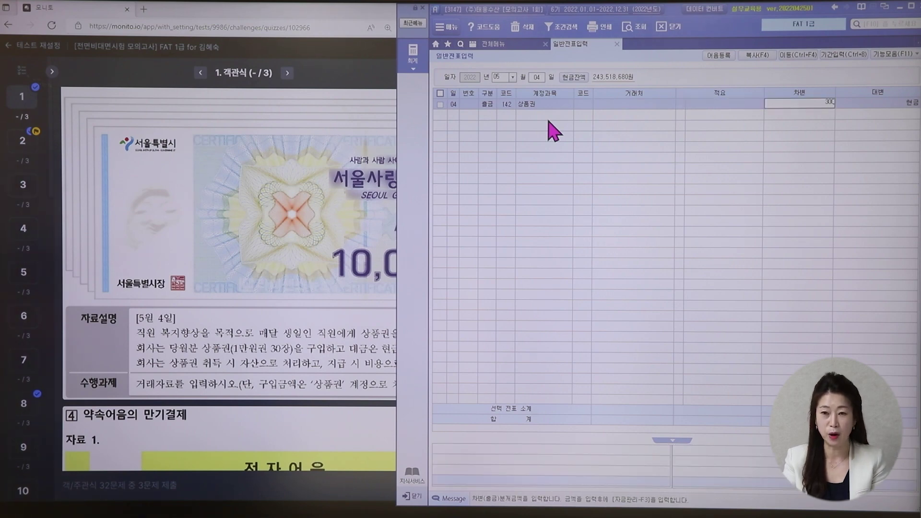
text(,000)
key(Return)
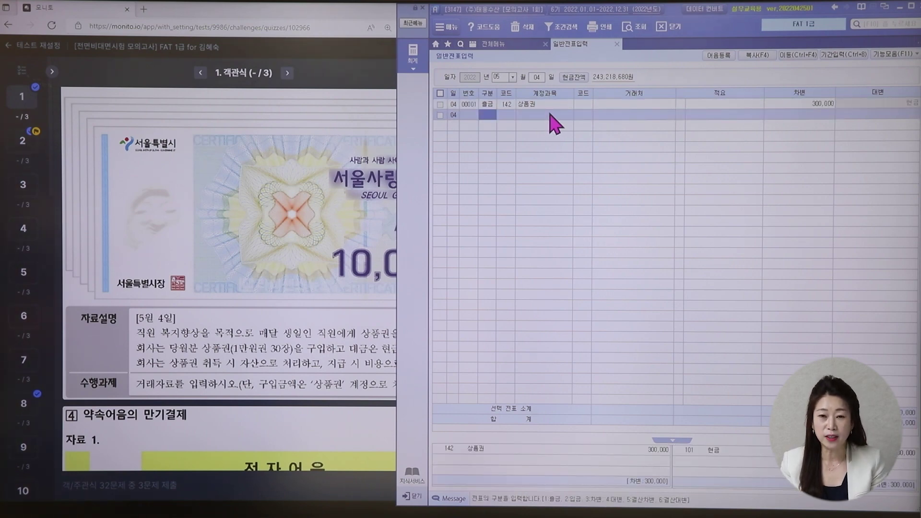
key(Up)
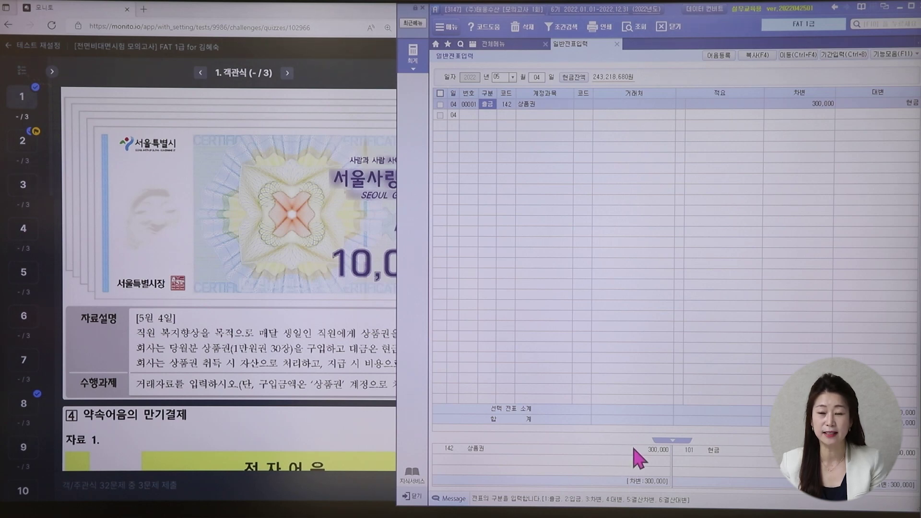
Go through the exam's remaining 문제 2 tasks and examine the 문제 3 task on issuing an electronic tax invoice for taxable sales
click(320, 349)
scroll(321, 350, down, 5)
scroll(321, 349, down, 7)
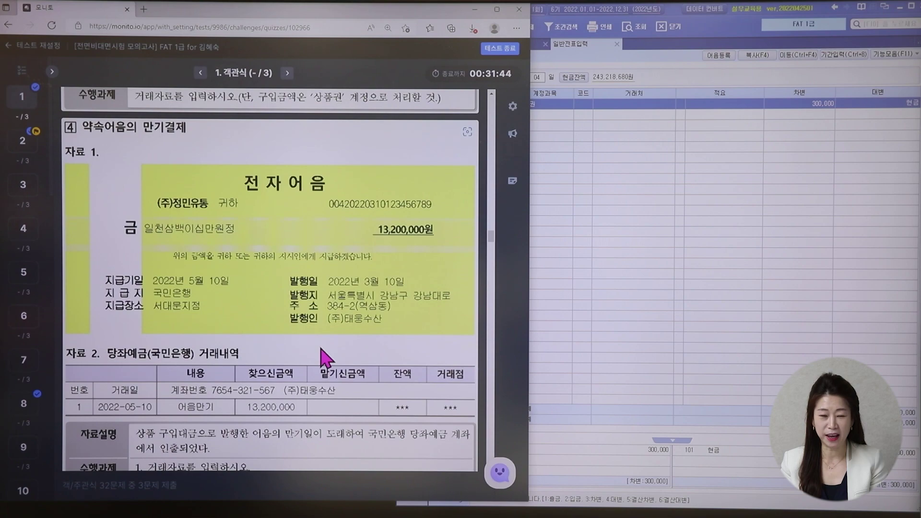
scroll(320, 358, down, 5)
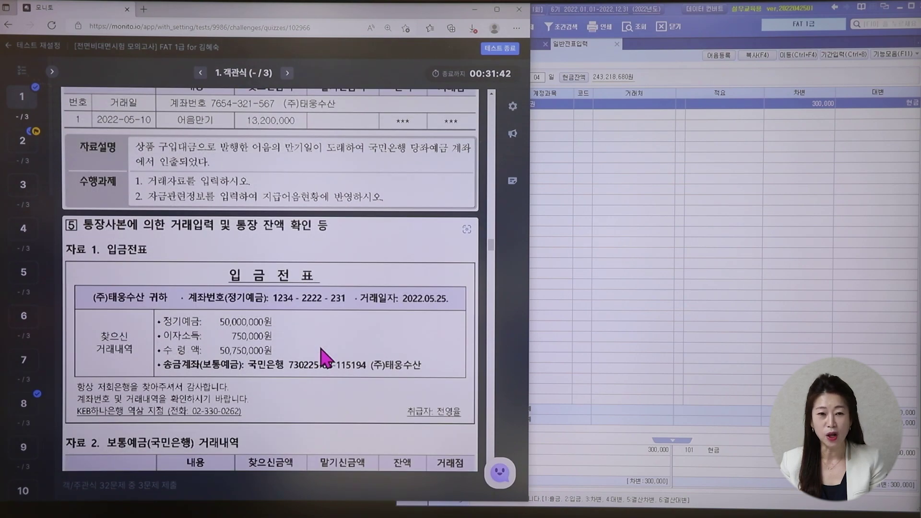
scroll(327, 358, down, 1)
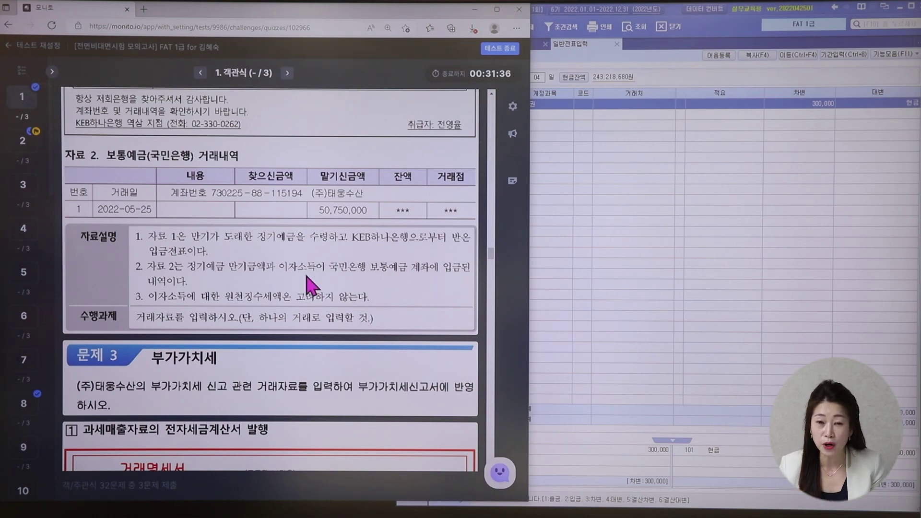
scroll(308, 285, down, 4)
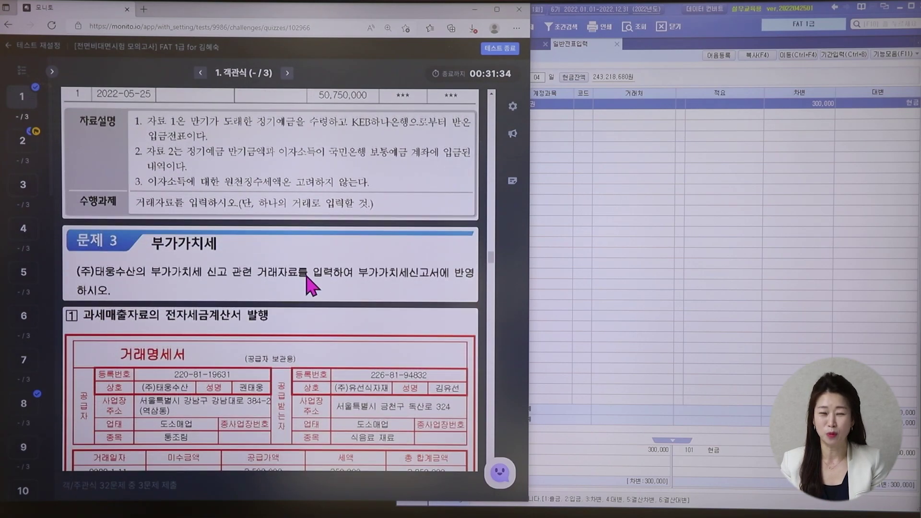
scroll(309, 285, down, 1)
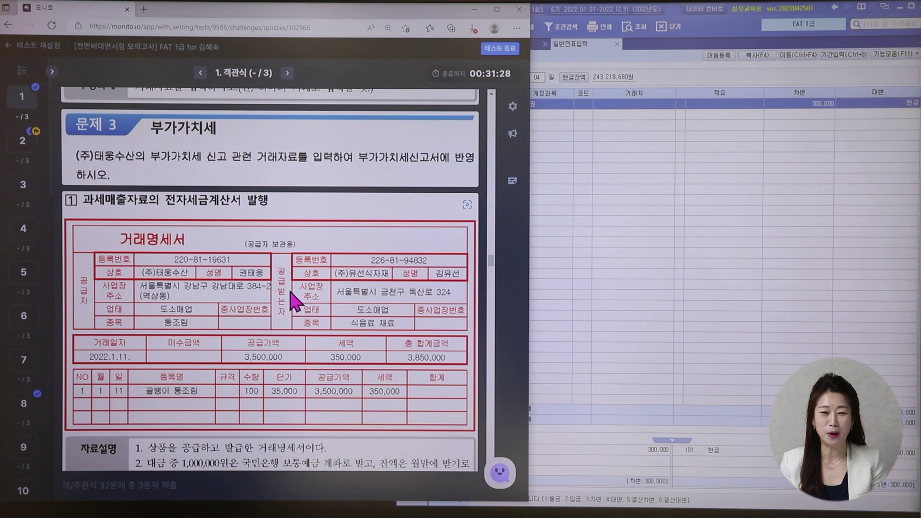
scroll(304, 319, down, 2)
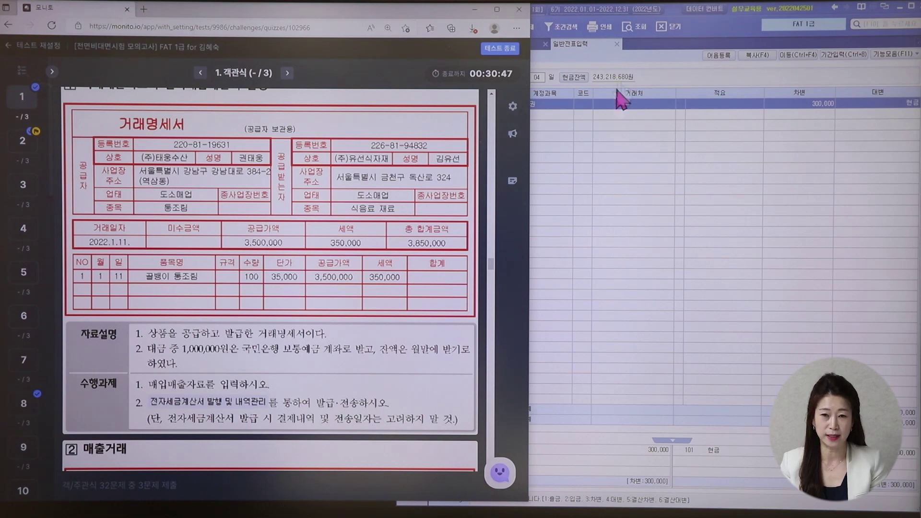
Replace the 일반전표입력 screen with 매입매출전표입력 and start a January 11 sales line of type 11 과세
click(646, 57)
click(617, 43)
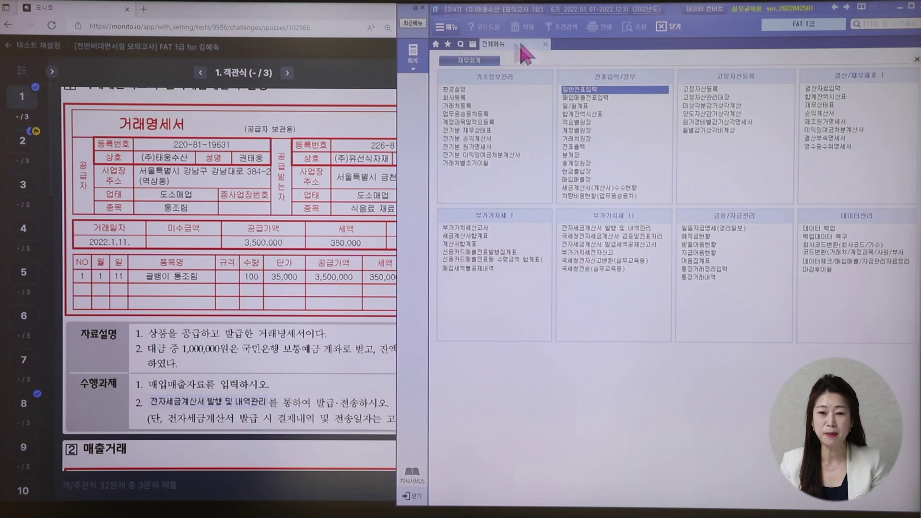
click(561, 98)
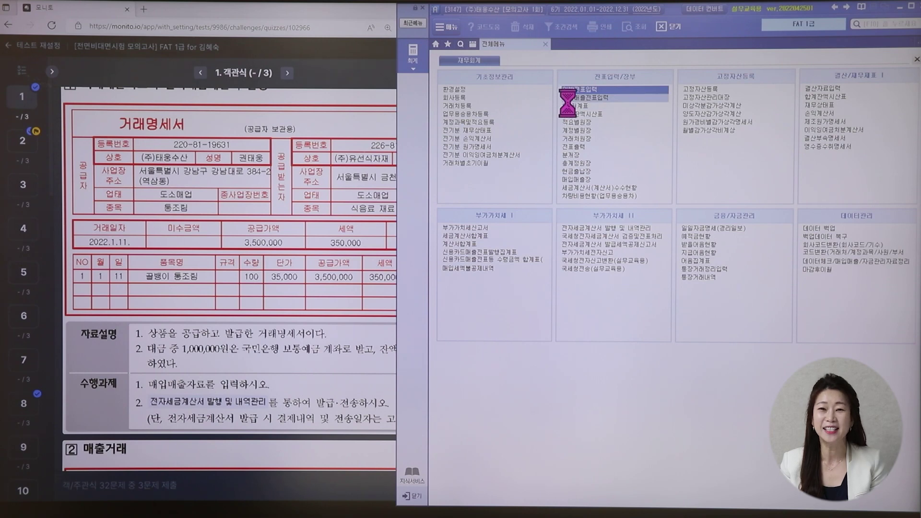
text(0111)
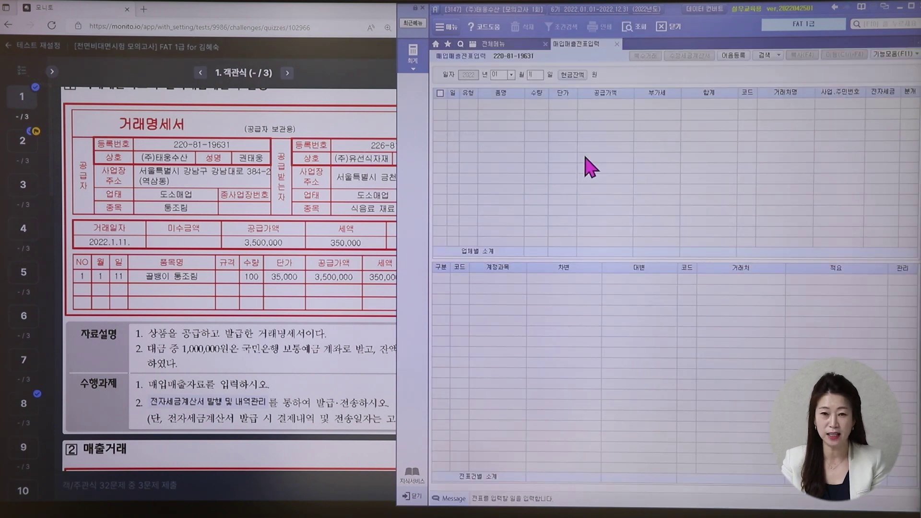
key(Return)
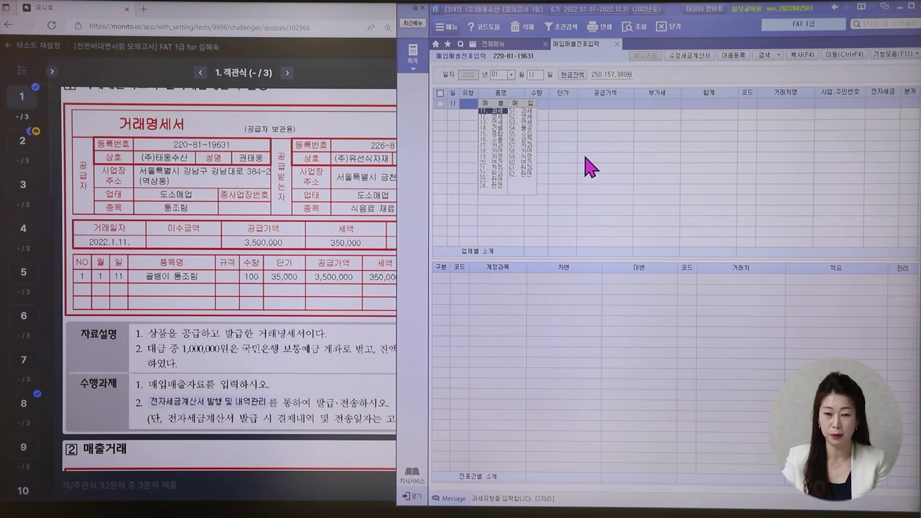
text(11)
key(Return)
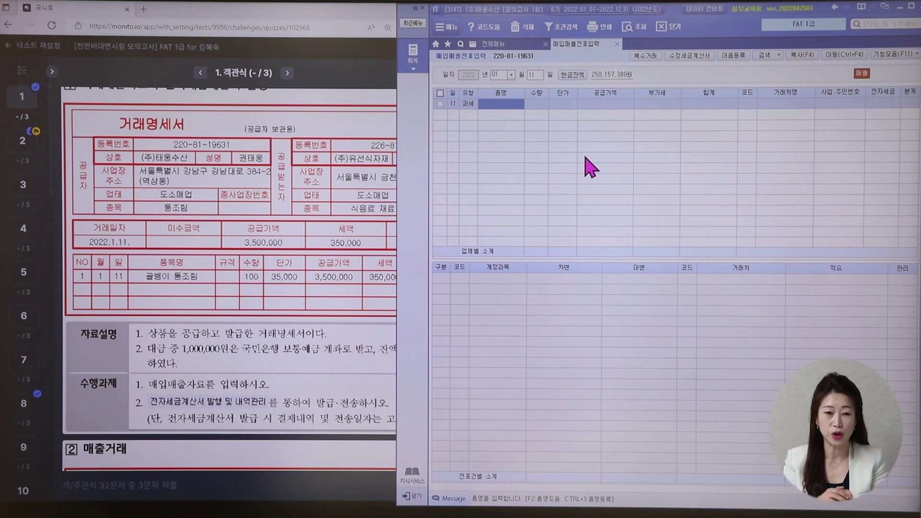
Enter the item 골뱅이 통조림 with quantity 100 and unit price 35,000 on the January 11 sales line
text(골뱅이 통조림)
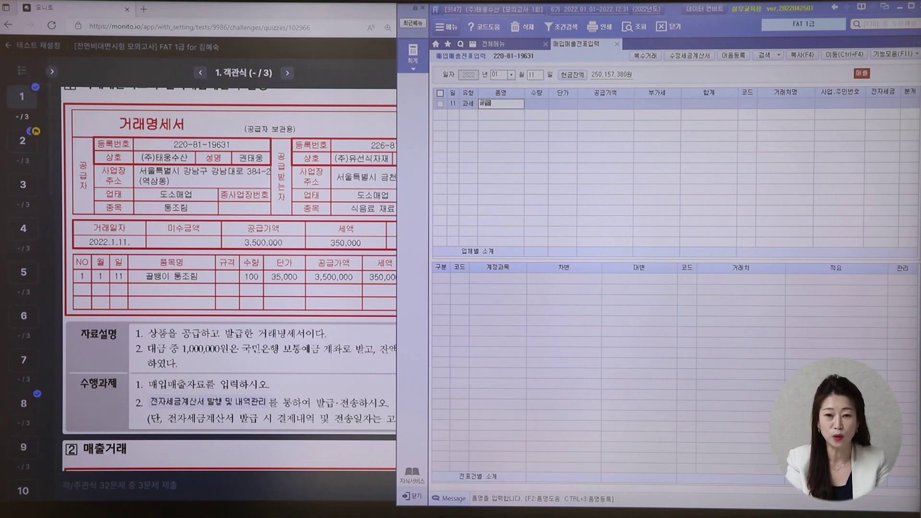
key(Return)
text(100)
key(Return)
text(350000)
key(Return)
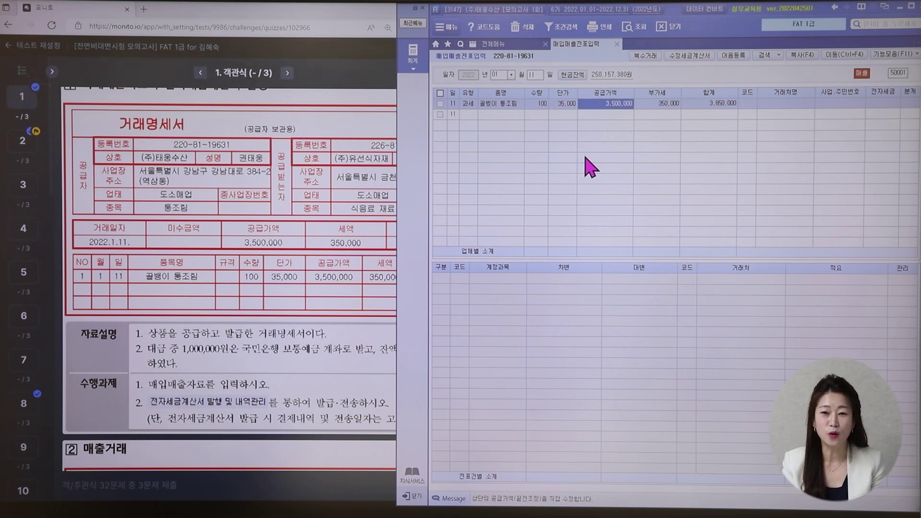
Assign (주)유선식자재 as customer on the January 11 sales line, leave 전자세금 blank, and set the journal type to 혼합 (3)
key(Return)
key(Return)
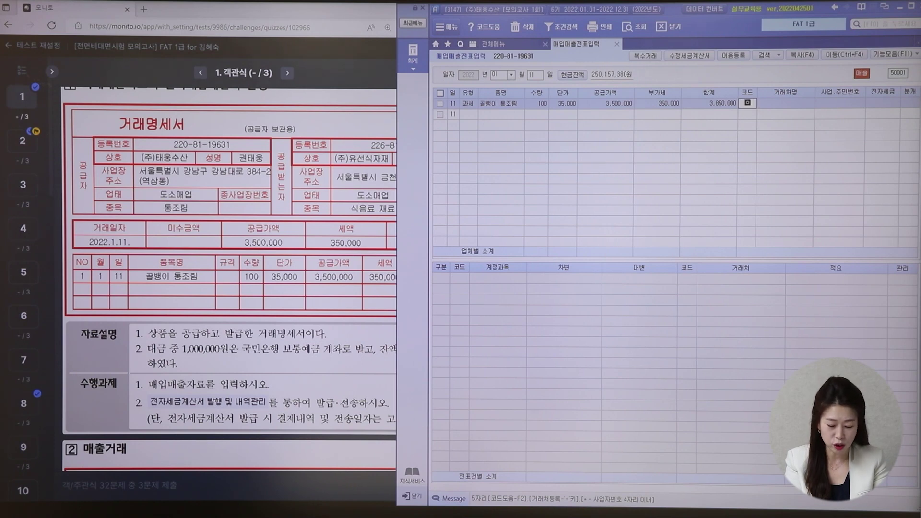
key(F2)
key(Return)
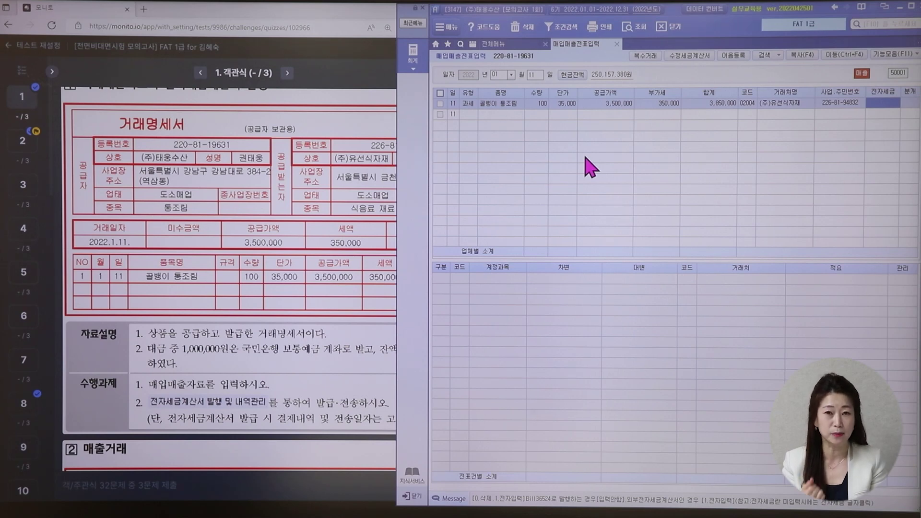
key(Return)
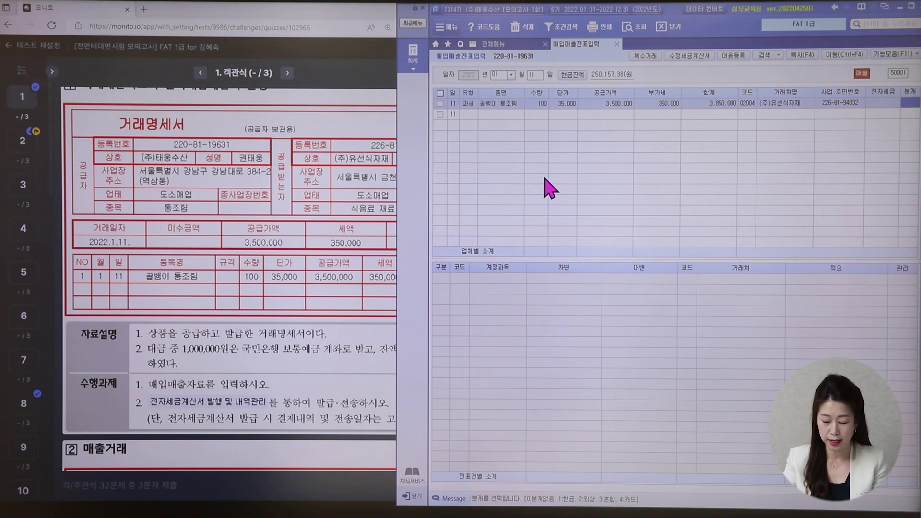
text(3)
key(Return)
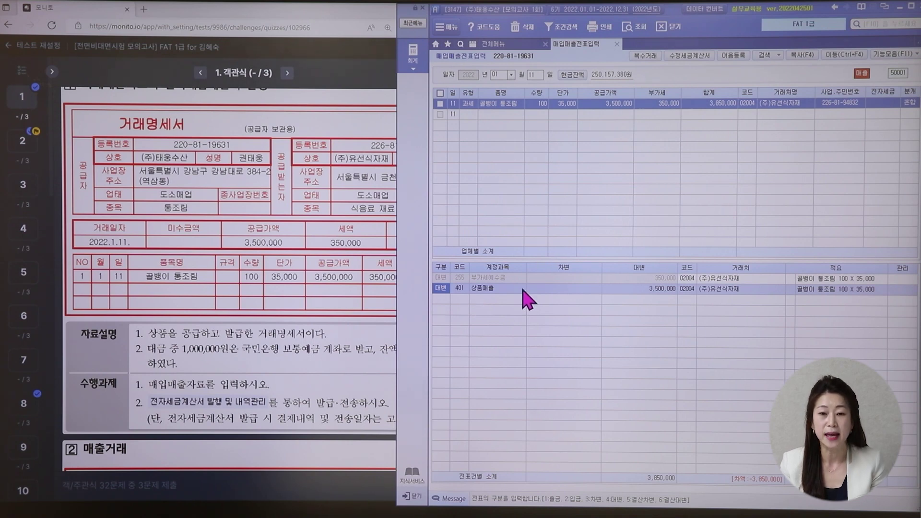
Add a 차변 line to the sales journal for 보통예금 (103) with an amount of 1,000,000
click(441, 299)
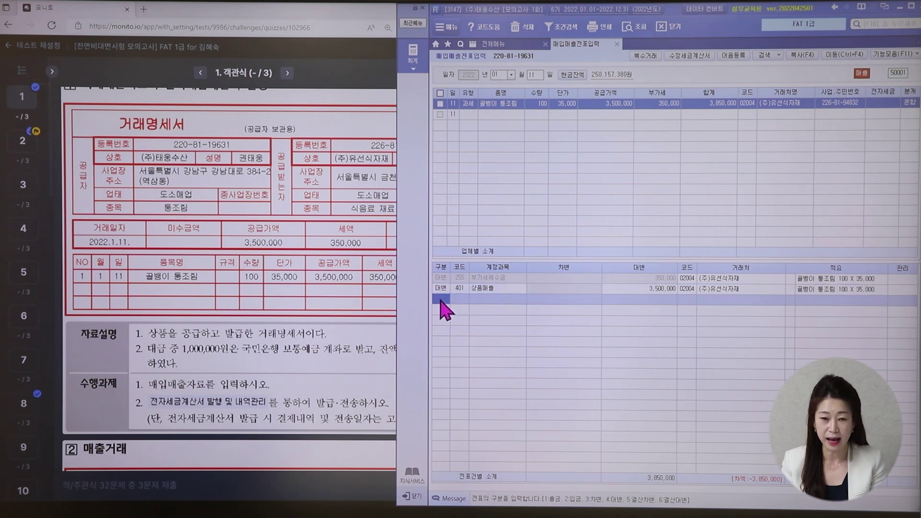
text(3)
key(Return)
text(10)
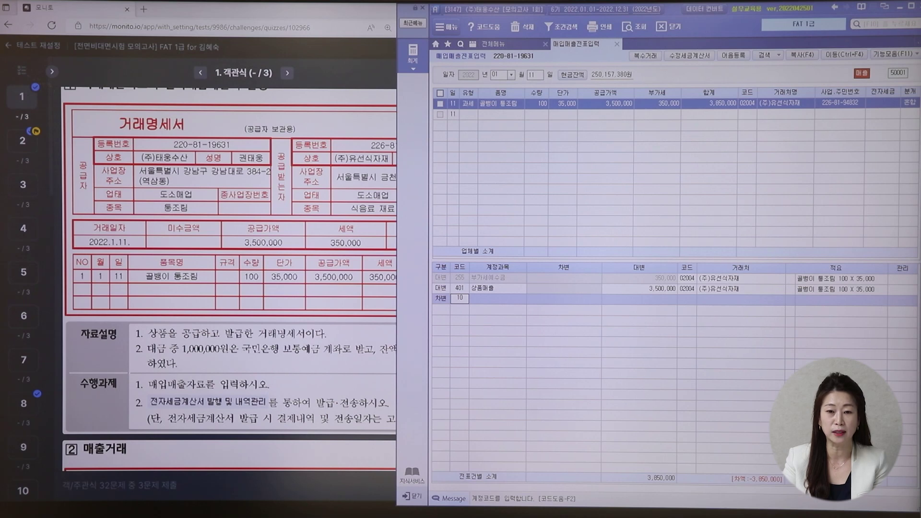
text(3)
key(Return)
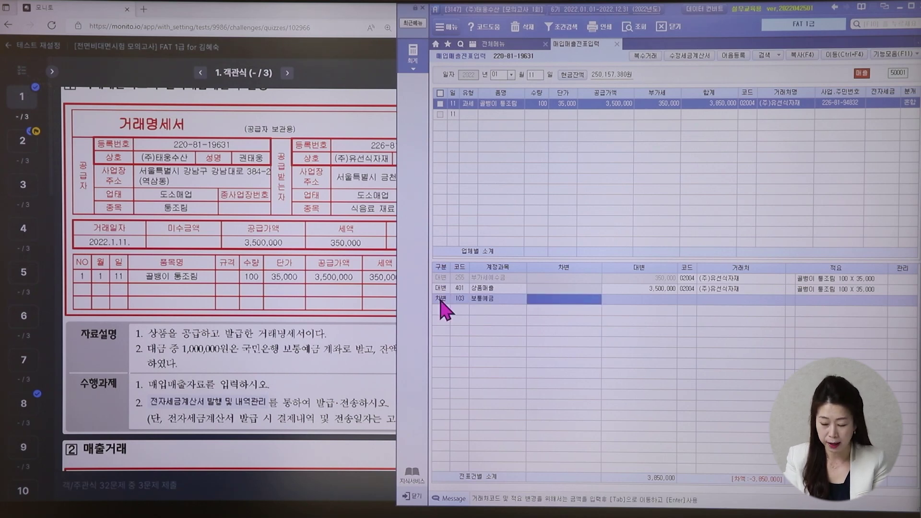
text(1000000)
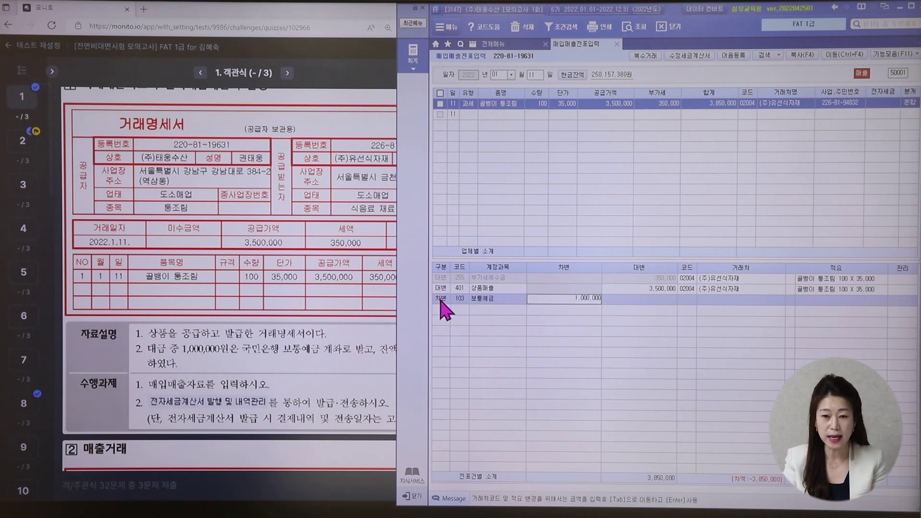
key(Return)
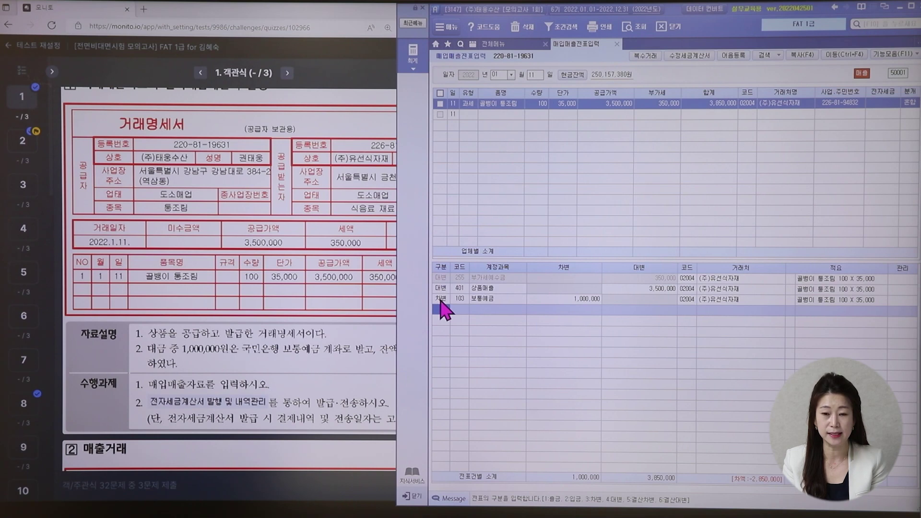
Change the 보통예금 line's 거래처 to 국민은행(보통)
click(691, 299)
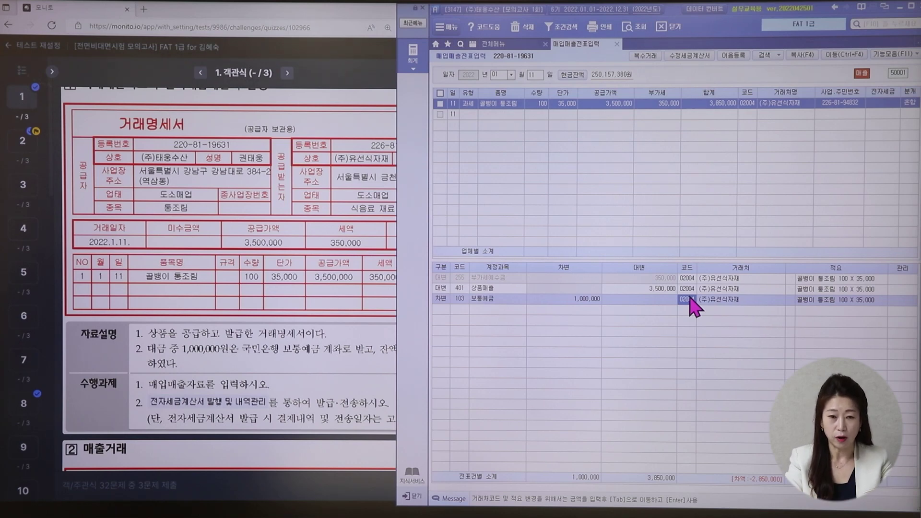
text(국ㅁ)
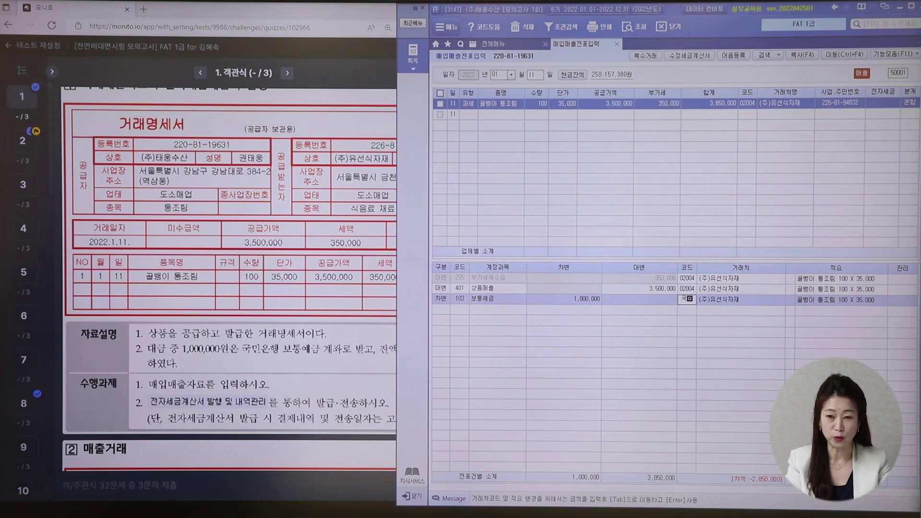
key(Return)
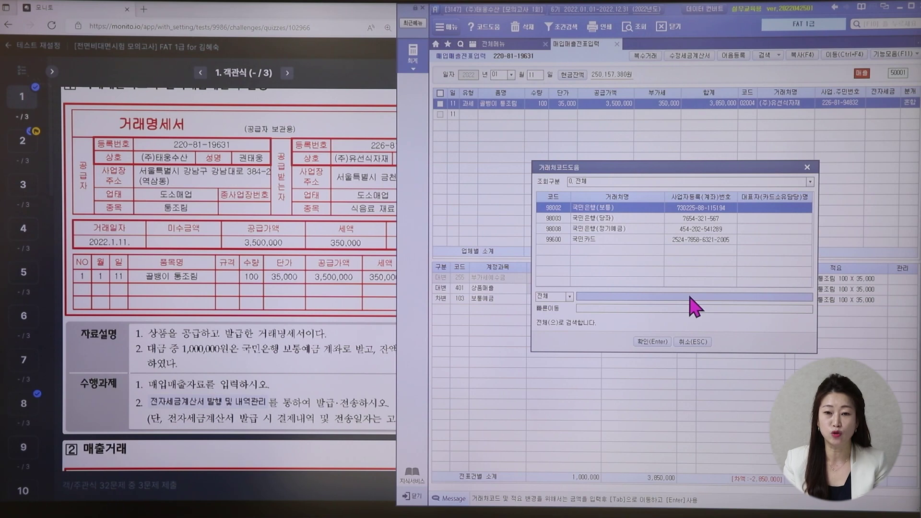
click(663, 349)
key(Return)
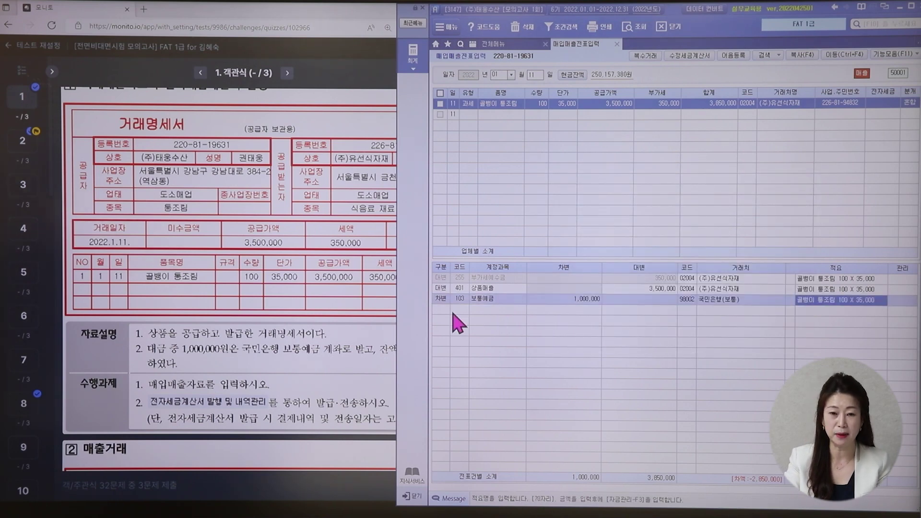
Add a 차변 line for 외상매출금 (108) covering the remaining 2,850,000 and save the January 11 sales voucher
text(3)
key(Return)
text(108)
key(Return)
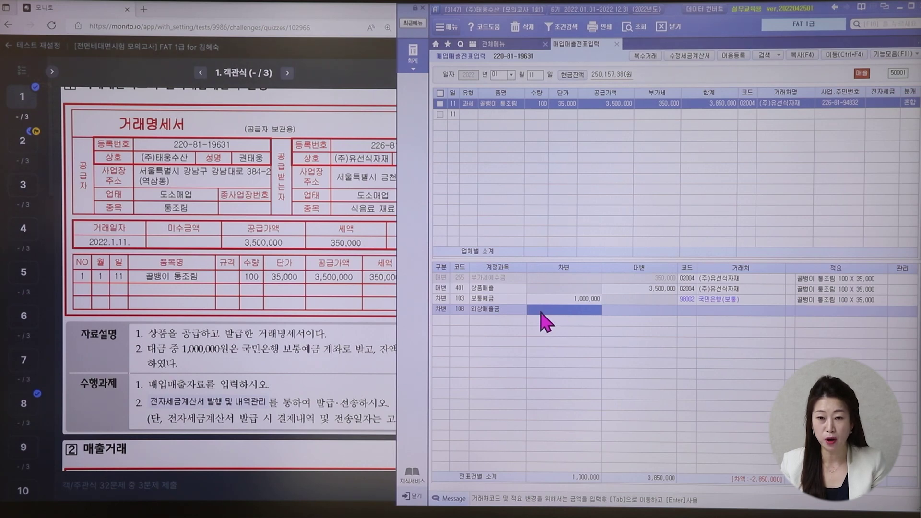
key(Return)
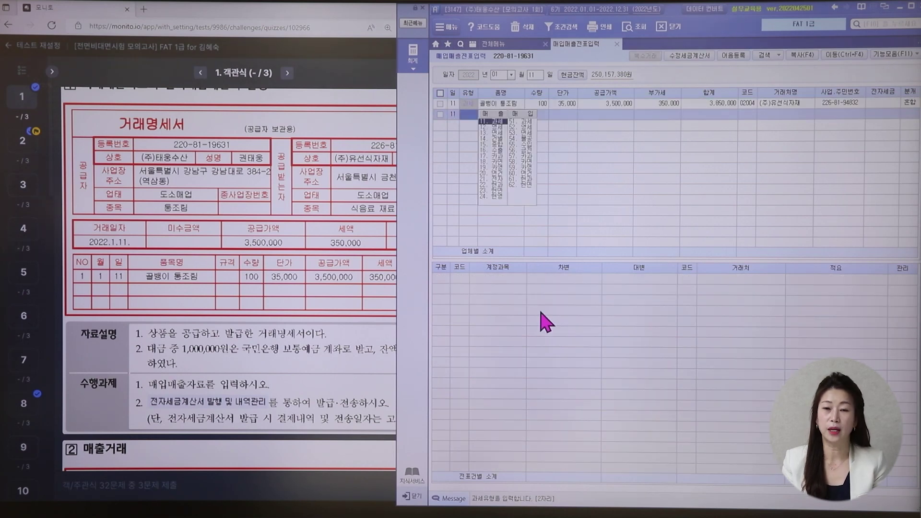
click(591, 108)
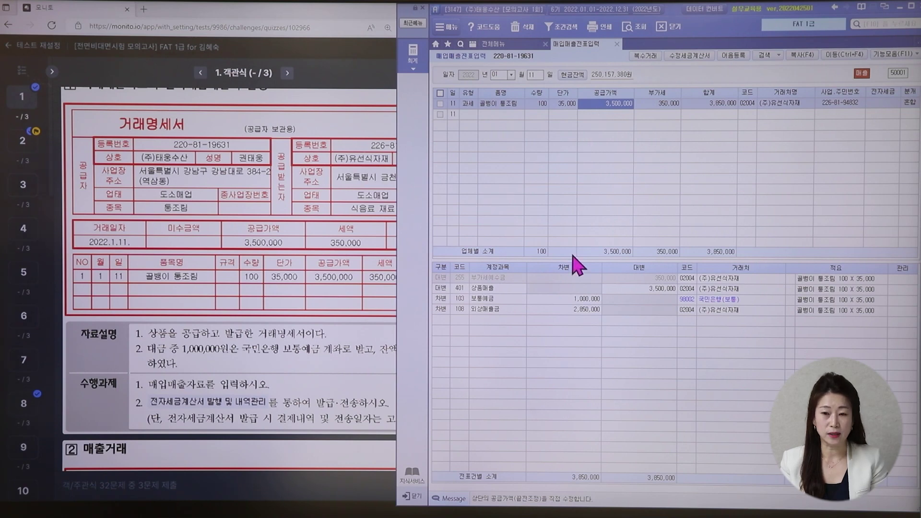
Review the voucher's 상품매출, 보통예금 and 외상매출금 lines against the exam's data and its electronic tax invoice instructions
click(494, 300)
click(492, 287)
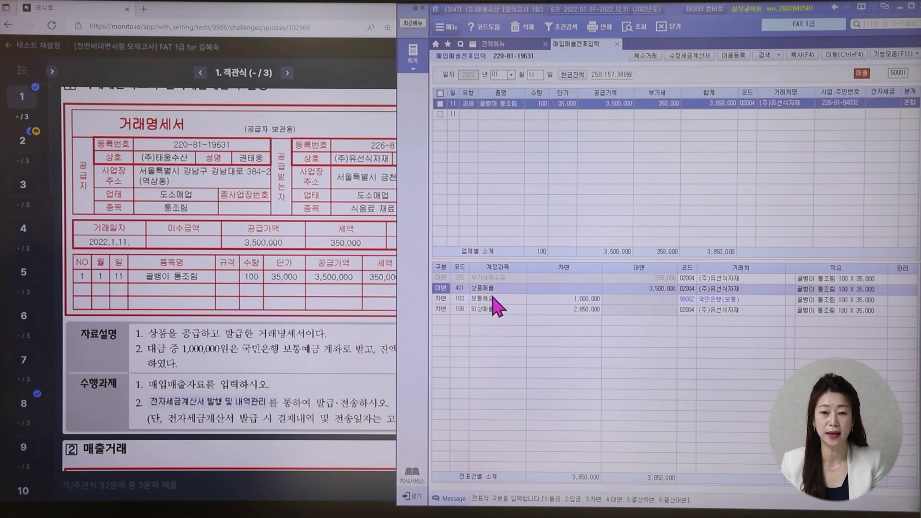
click(491, 299)
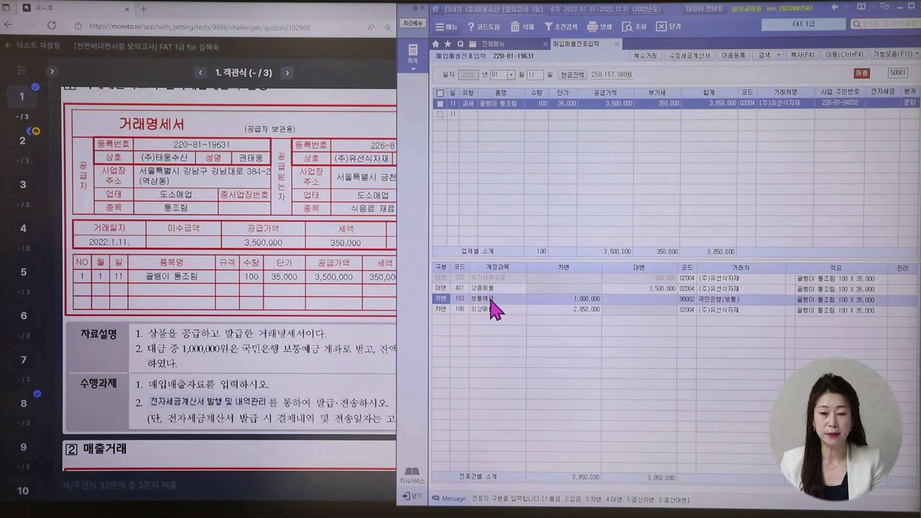
click(595, 299)
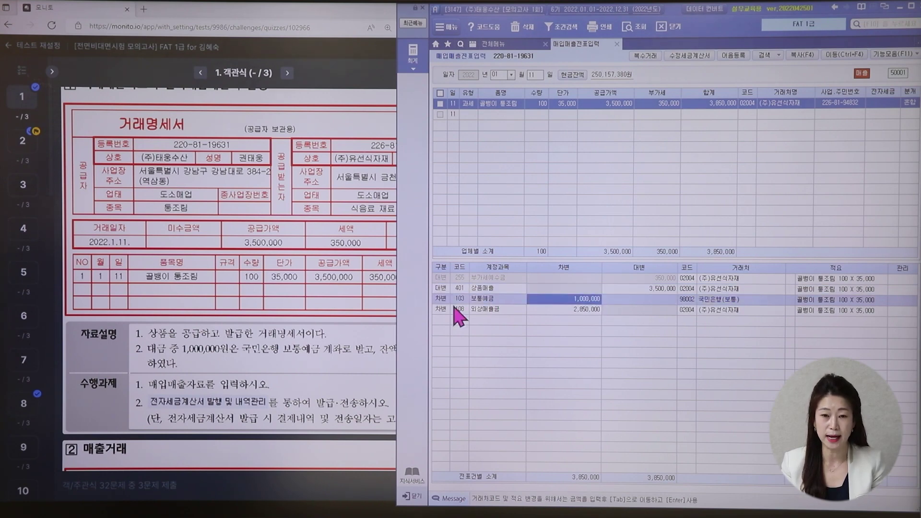
key(Down)
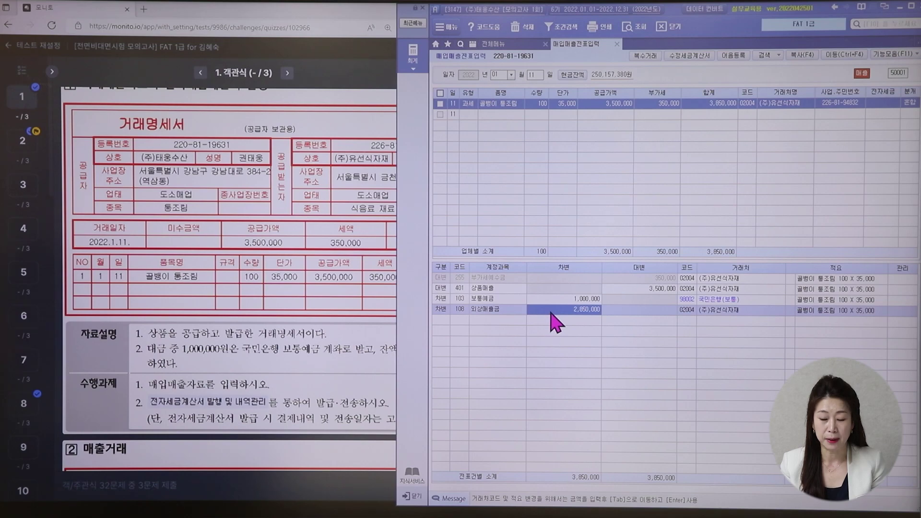
click(211, 351)
scroll(212, 351, down, 3)
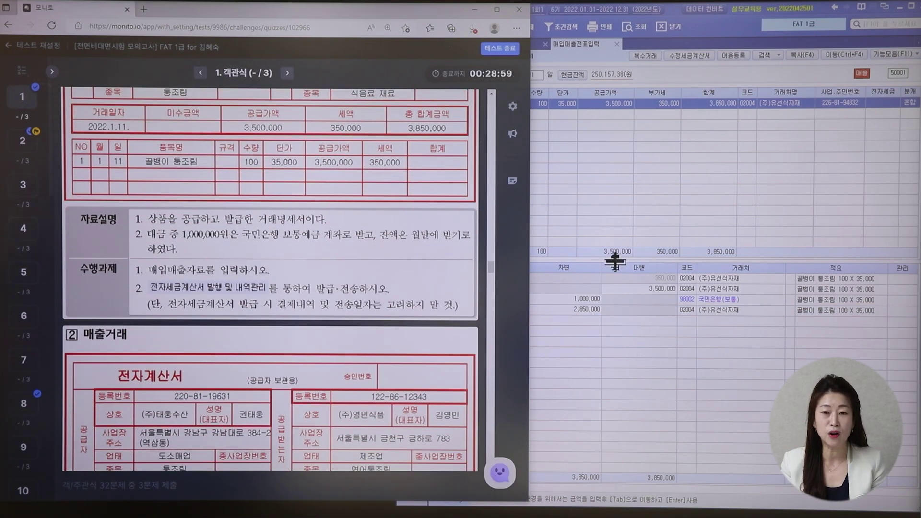
click(643, 220)
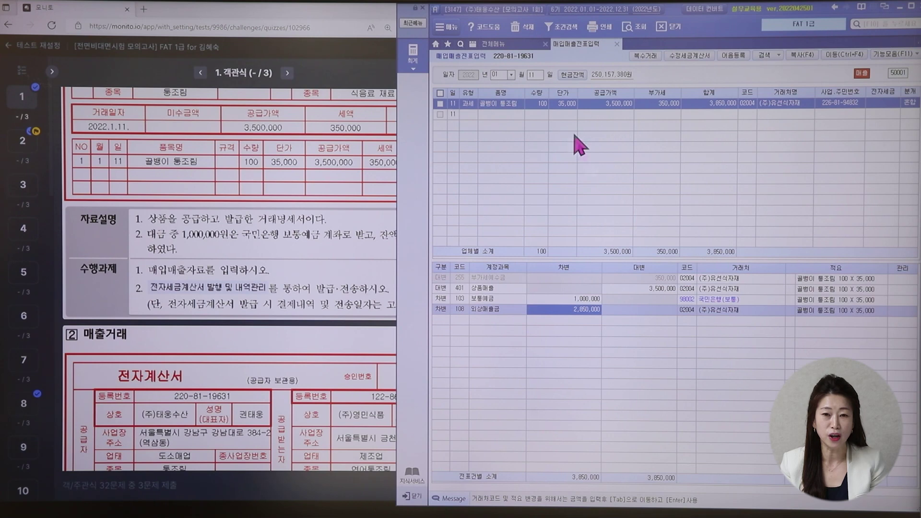
In 전자세금계산서 발행 및 내역관리, retrieve the sales for January 11, 2022 and select the (주)유선식자재 transaction
click(501, 44)
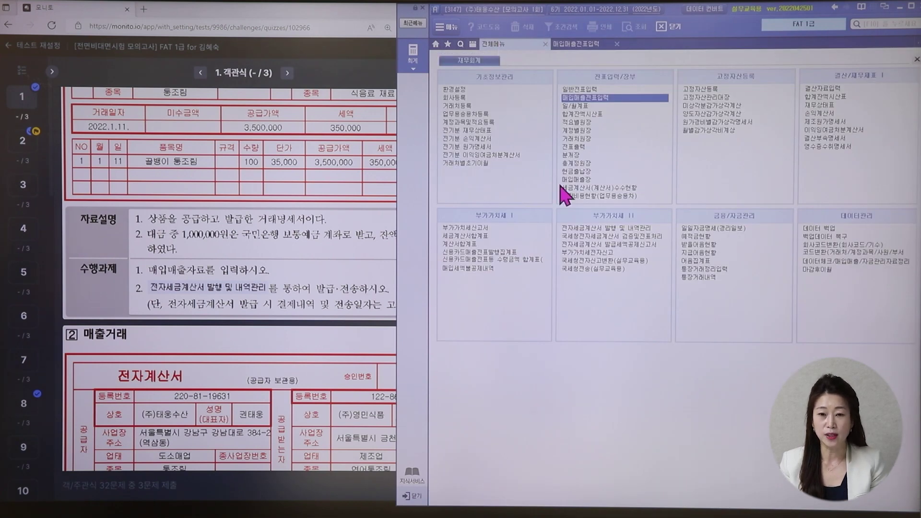
click(597, 230)
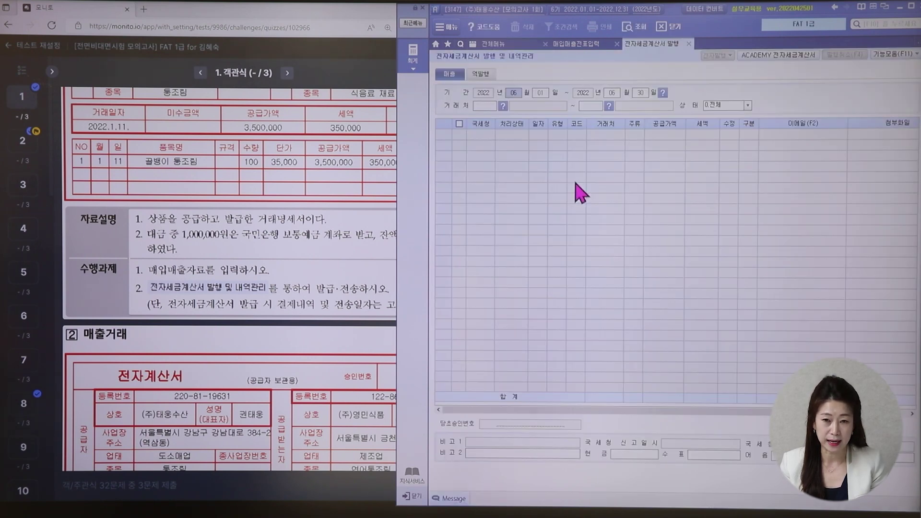
text(01110111)
click(459, 123)
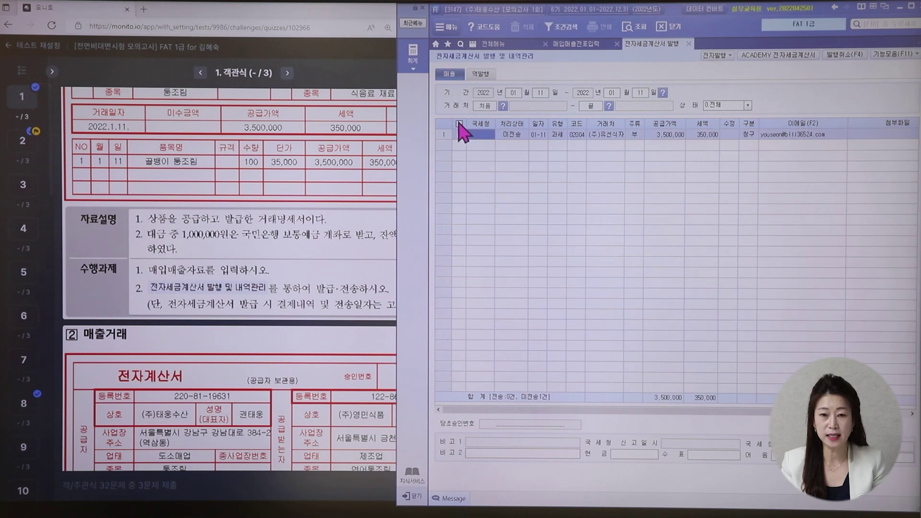
Issue the selected transaction as an electronic tax invoice, accepting the prefilled login details
click(721, 58)
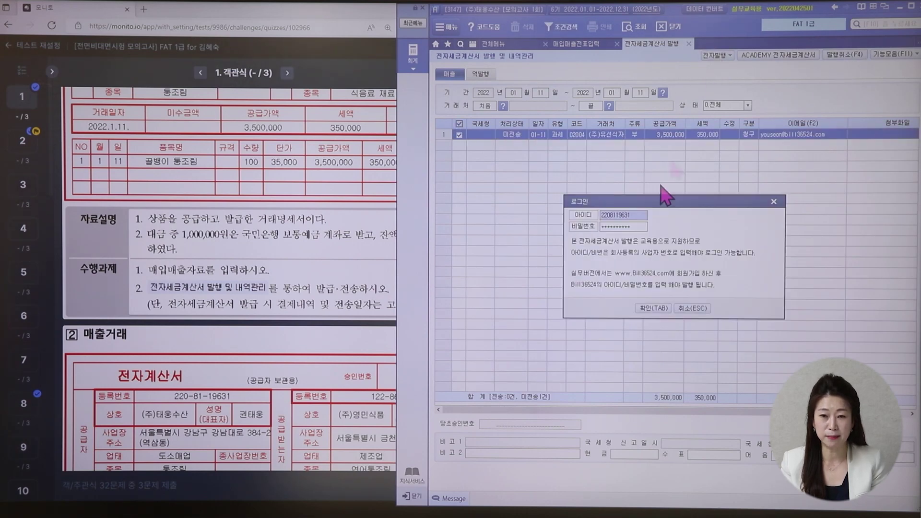
click(655, 312)
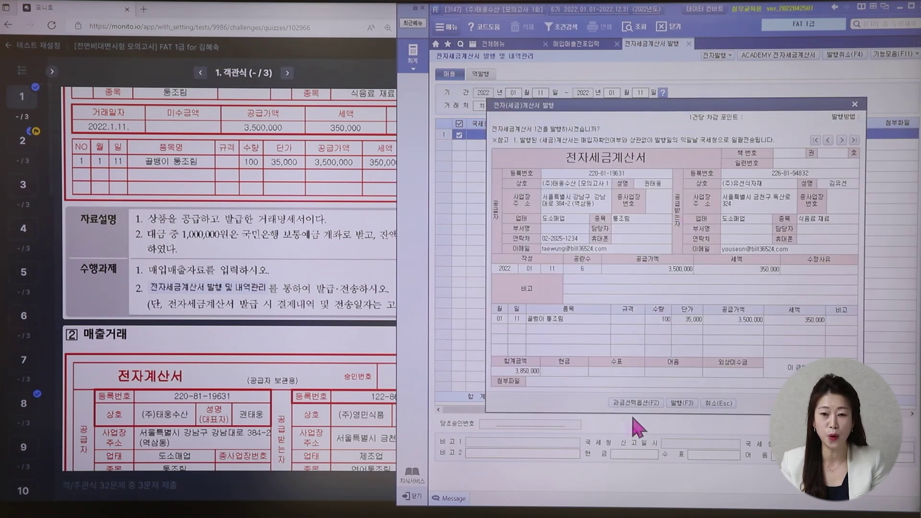
click(681, 403)
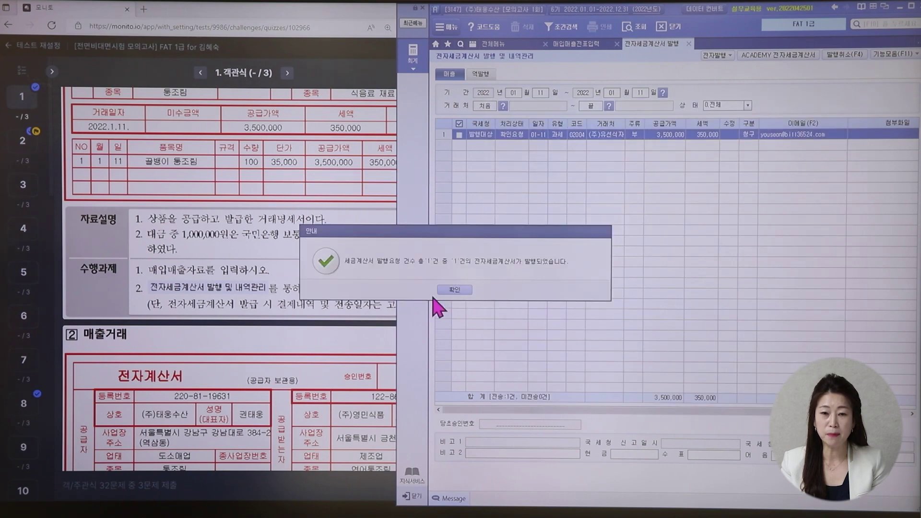
click(454, 290)
Log in to ACADEMY 전자세금계산서, look up the January 11 sales invoice to (주)유선식자재 and issue it for transmission
click(786, 54)
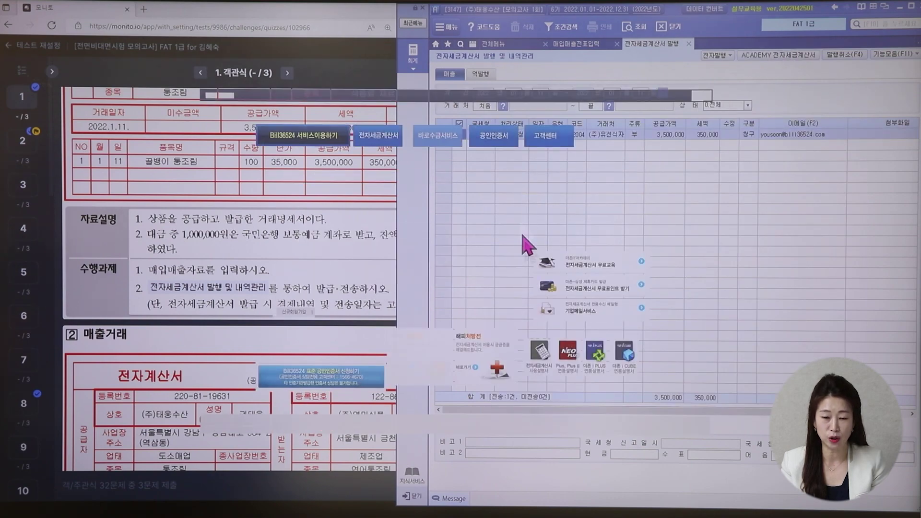
click(355, 283)
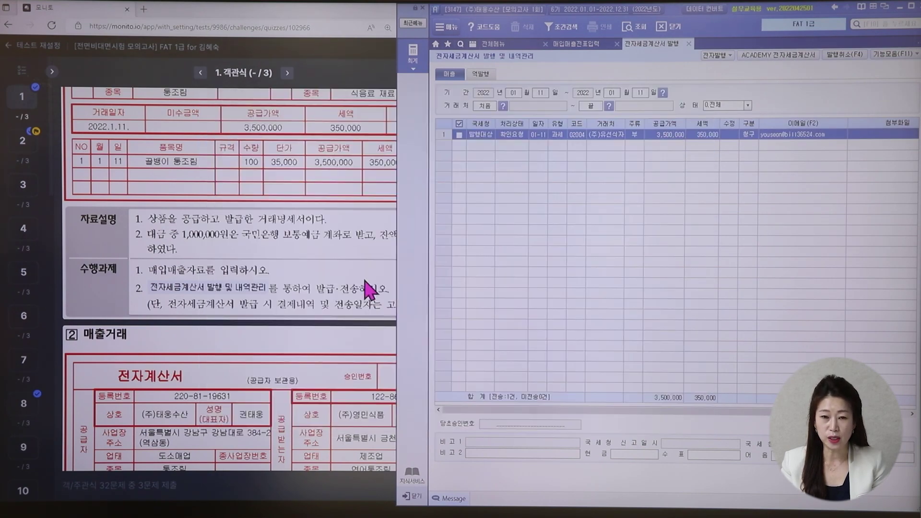
click(419, 183)
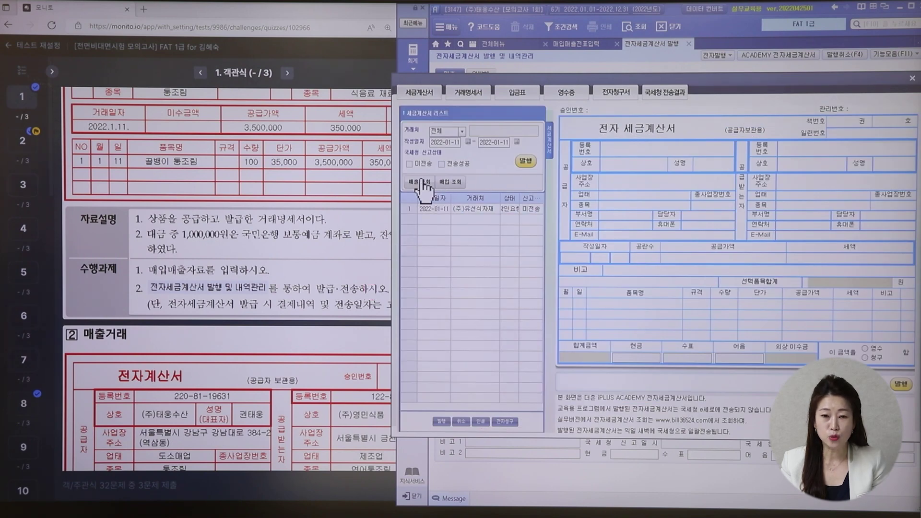
click(444, 210)
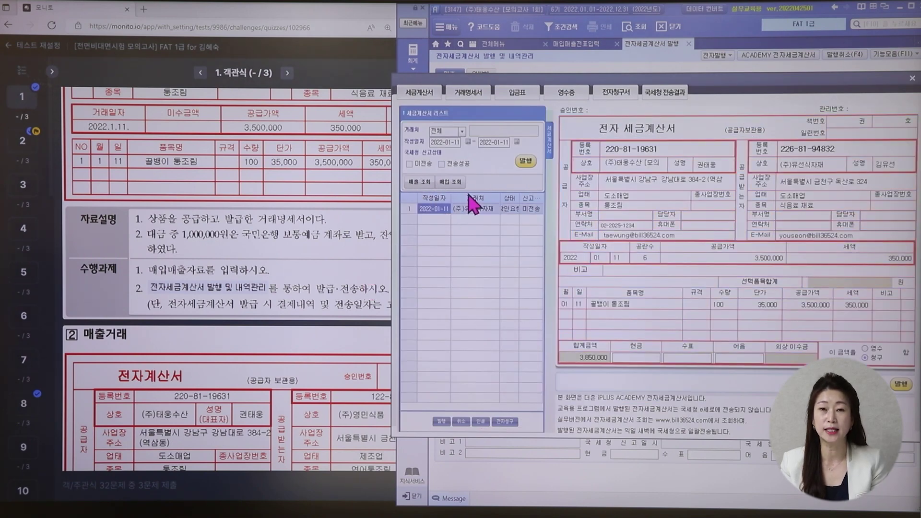
click(528, 161)
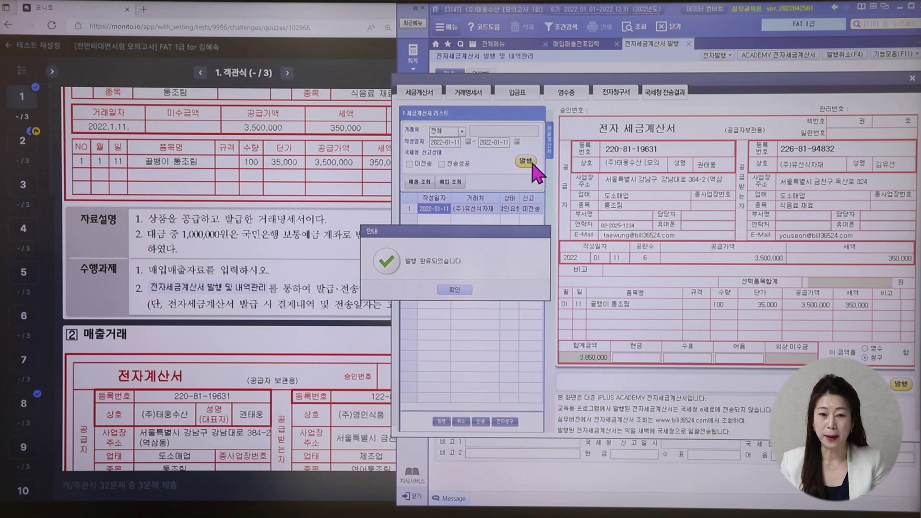
click(454, 290)
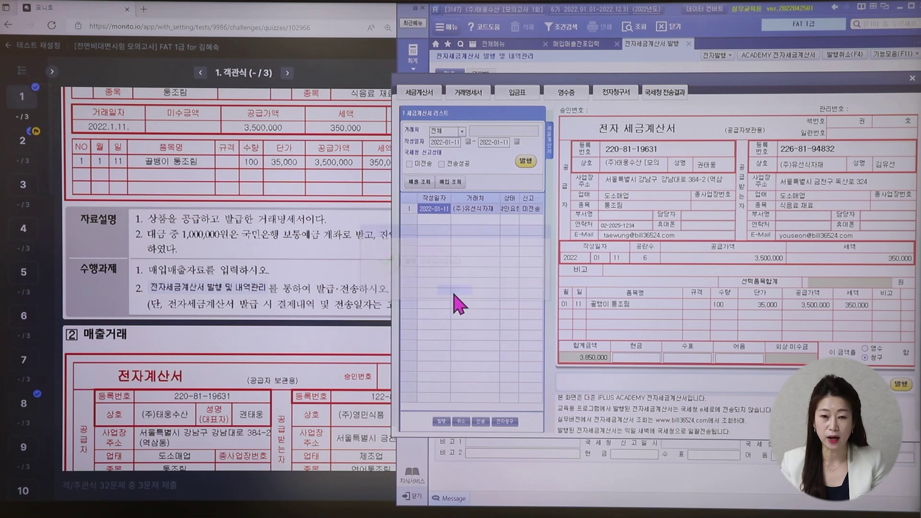
click(533, 209)
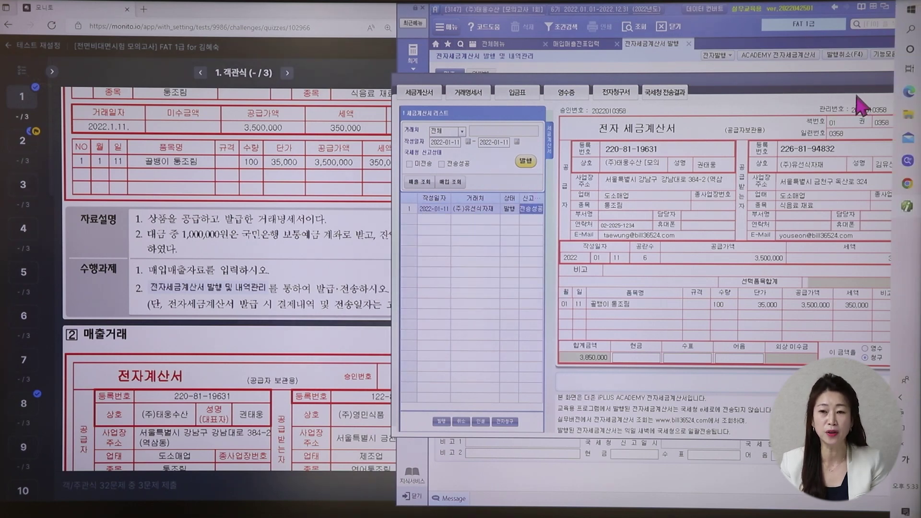
Close ACADEMY 전자세금계산서 and check the January 11 (주)유선식자재 voucher's electronic tax invoice status and journal lines in 매입매출전표입력
click(908, 88)
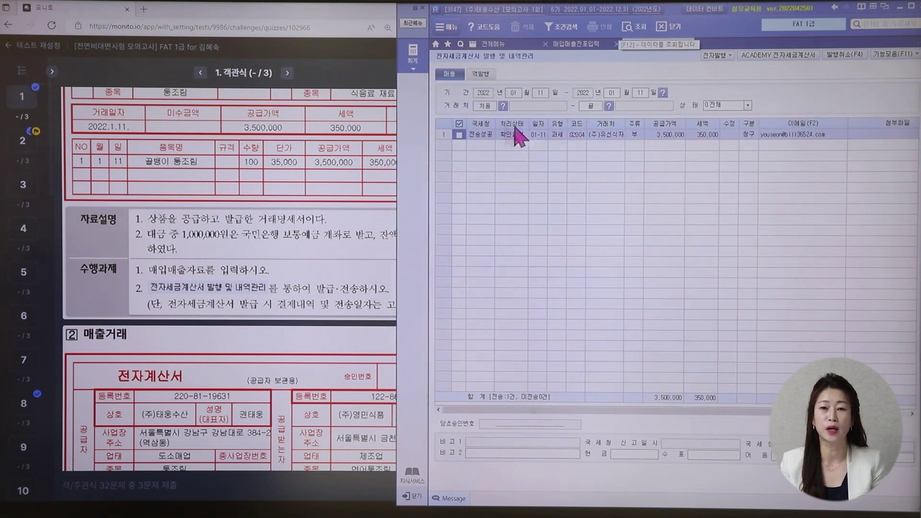
click(573, 44)
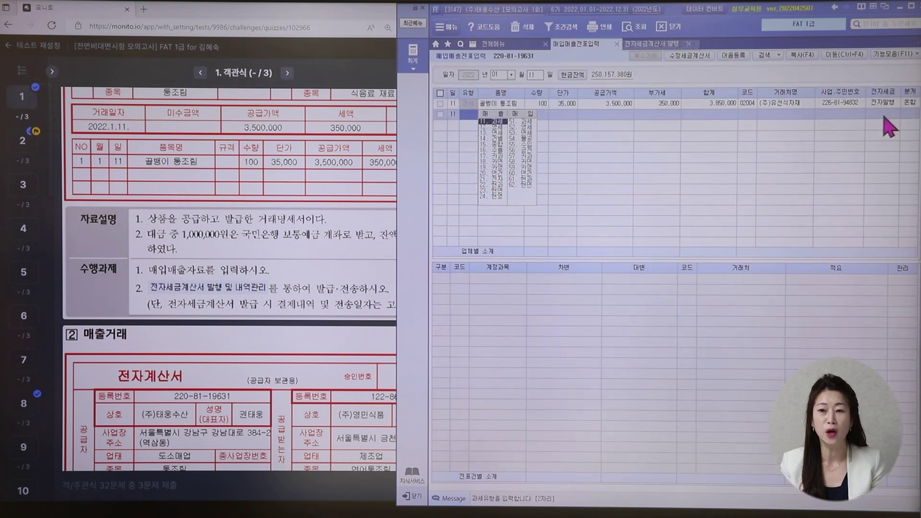
click(883, 103)
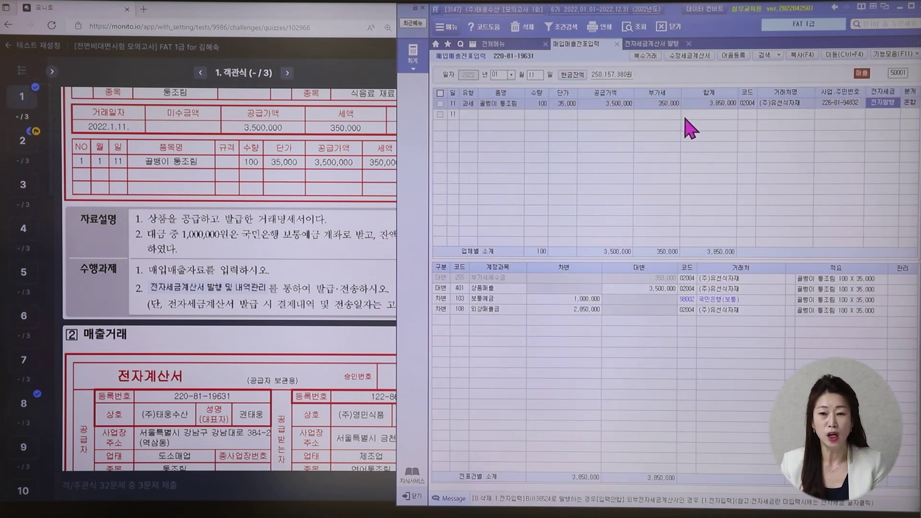
click(658, 108)
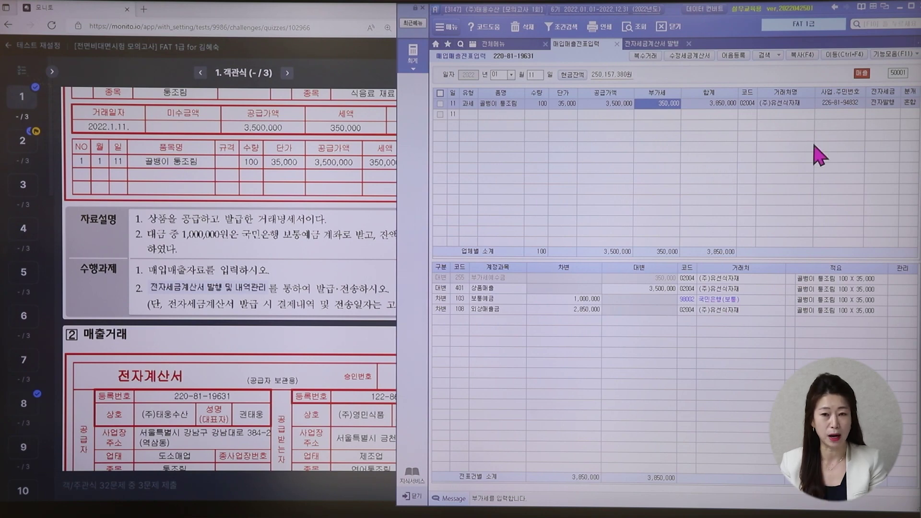
Read the exam's sales and purchase transactions, through item 5's February 15 land-levelling tax invoice from (주)승래건설 and its instructions
click(333, 283)
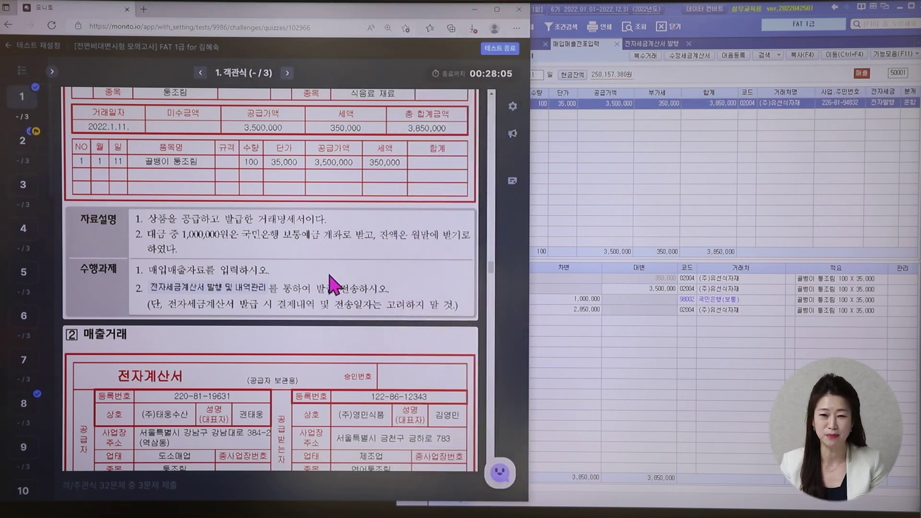
scroll(331, 307, down, 3)
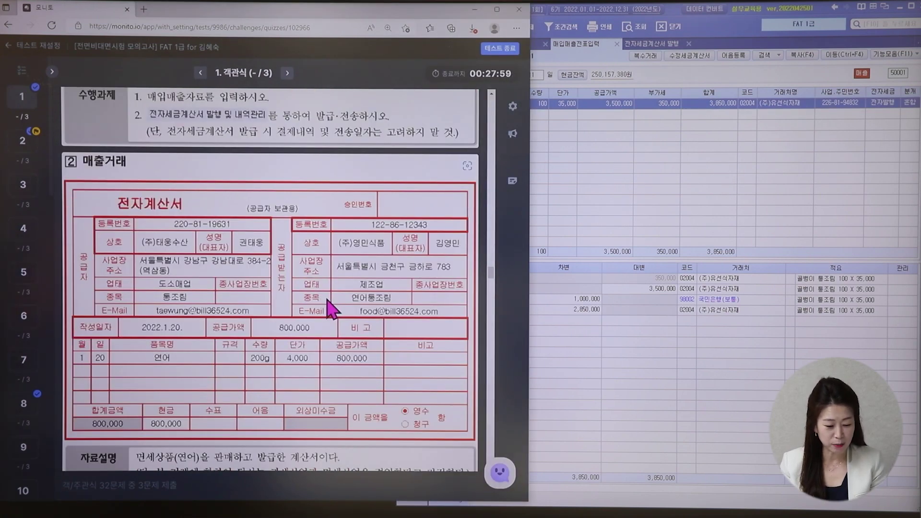
scroll(328, 300, down, 6)
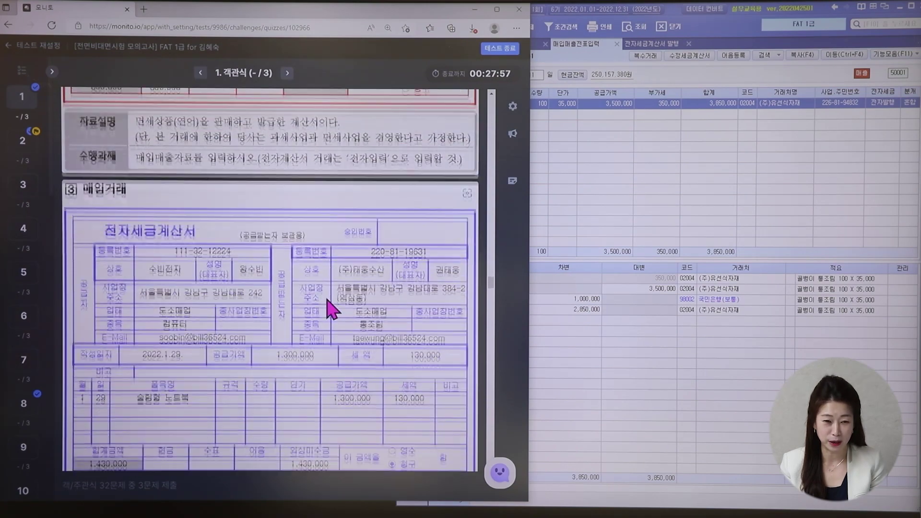
scroll(332, 310, down, 12)
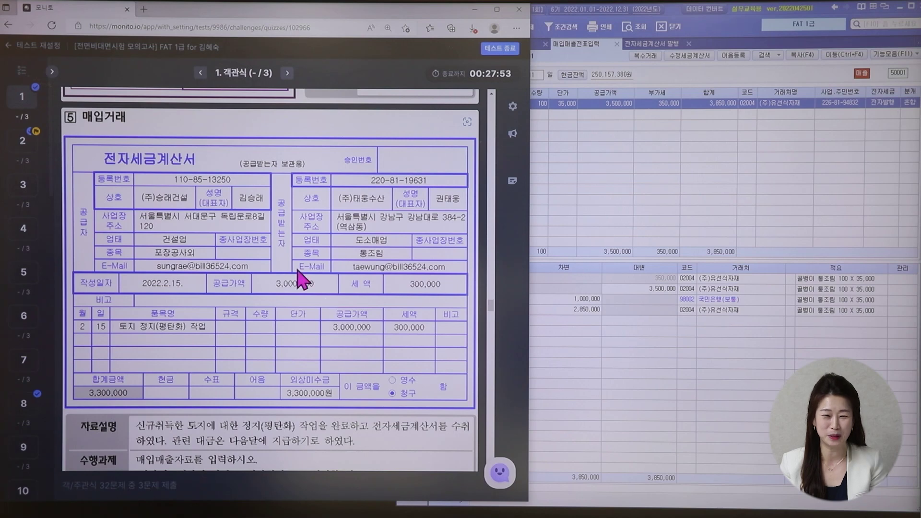
scroll(300, 278, down, 1)
scroll(302, 274, up, 1)
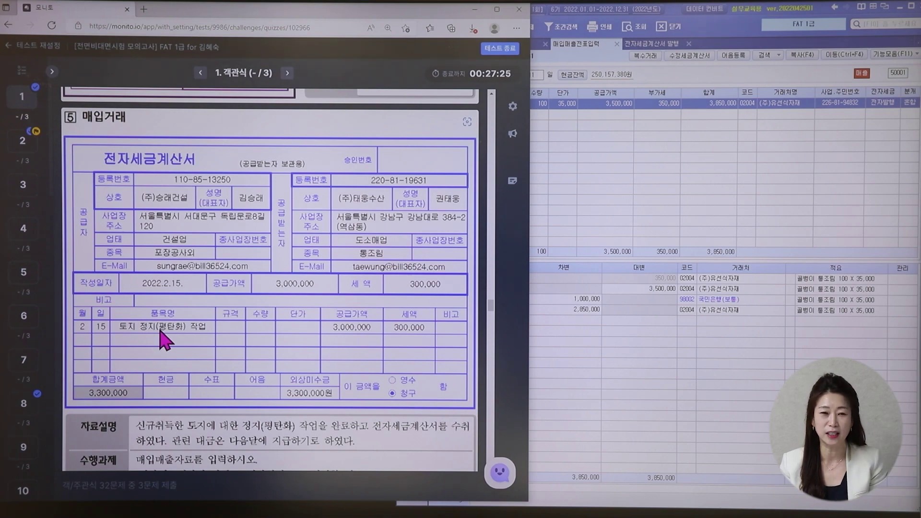
scroll(163, 340, down, 1)
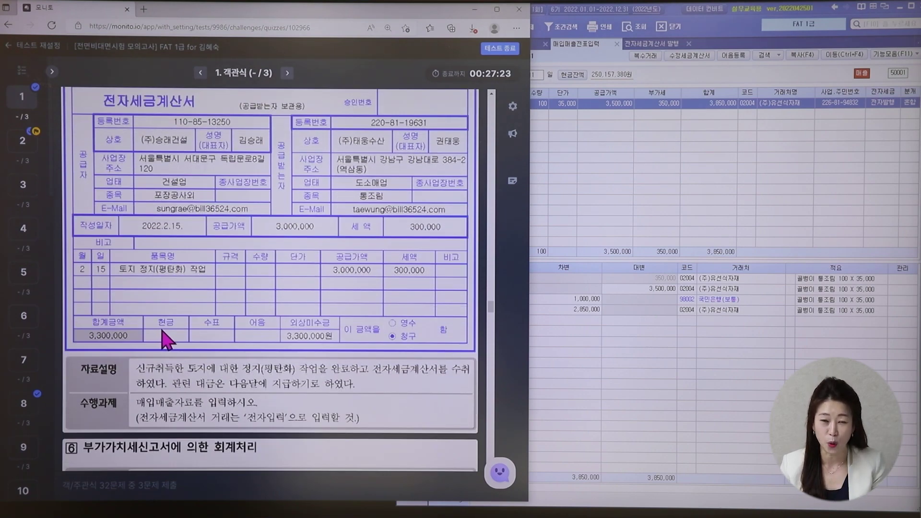
Start a February 15 purchase voucher of type 54 불공 with the non-deductible reason 토지의 자본적 지출관련
click(613, 61)
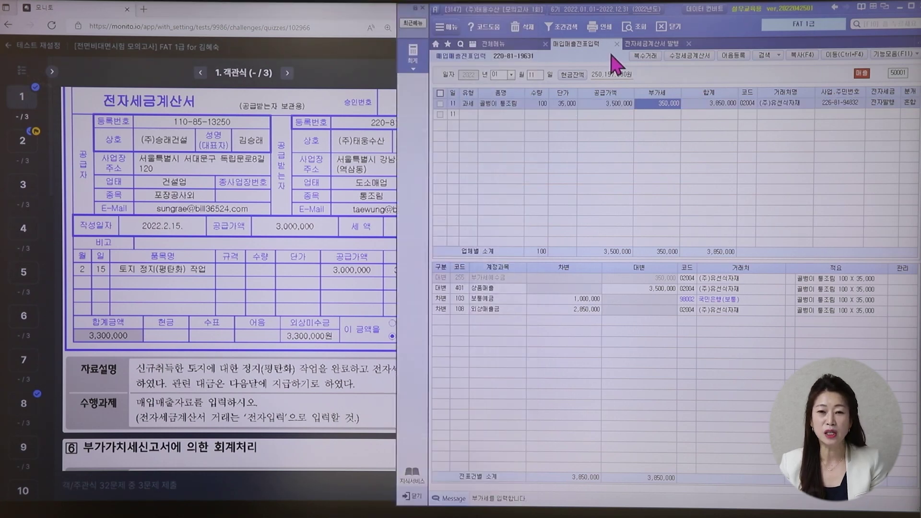
click(496, 74)
text(2)
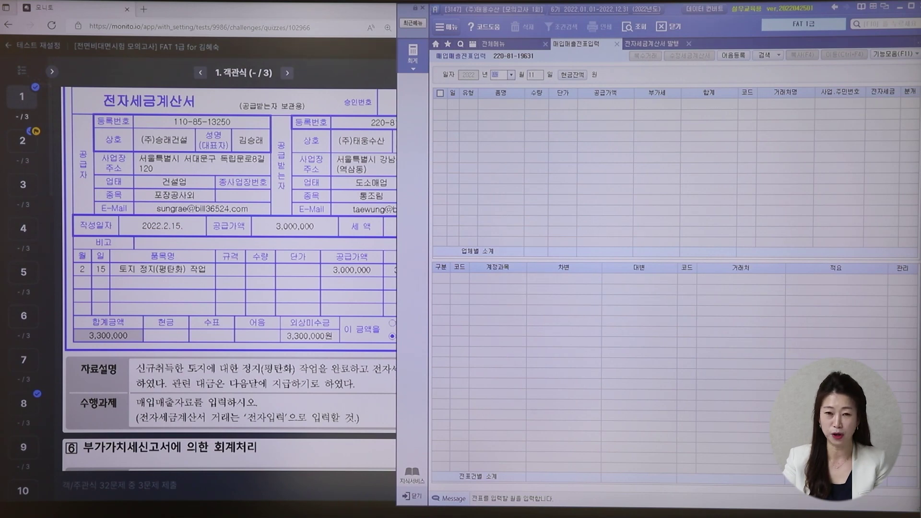
key(Return)
text(15)
key(Return)
text(54)
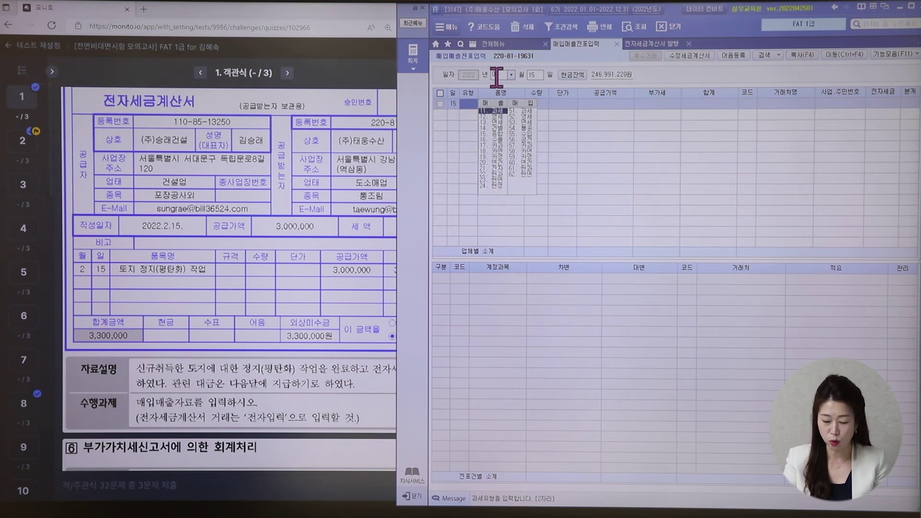
key(Return)
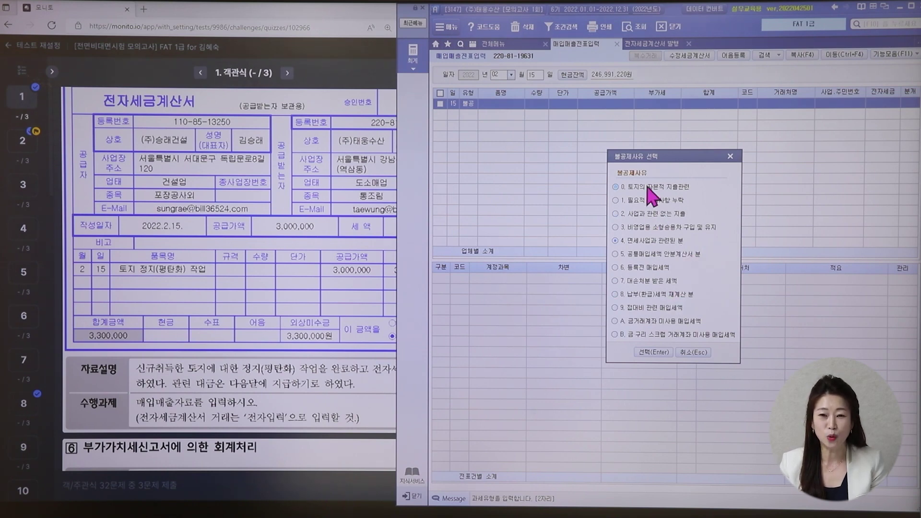
click(670, 355)
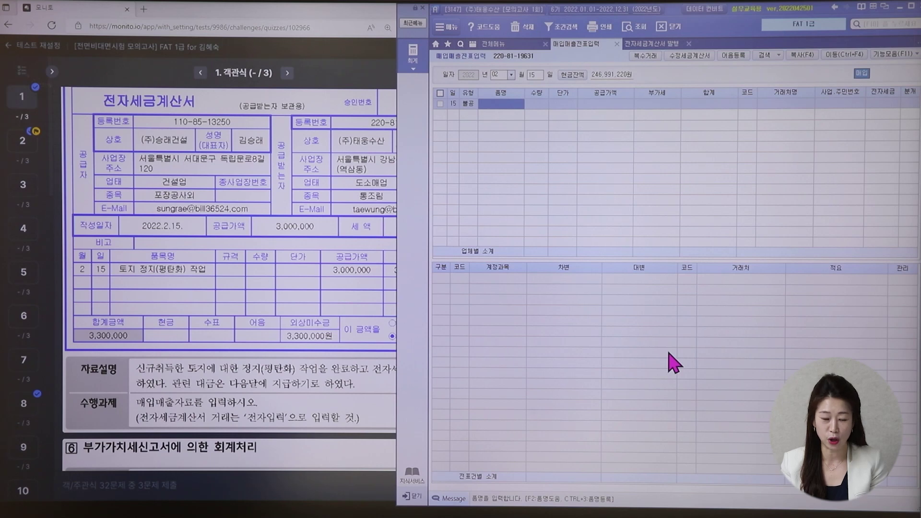
Enter the item name 토지 정지(평탄화) 작업 and a supply value of 3,000,000 without quantity or unit price
text(토지)
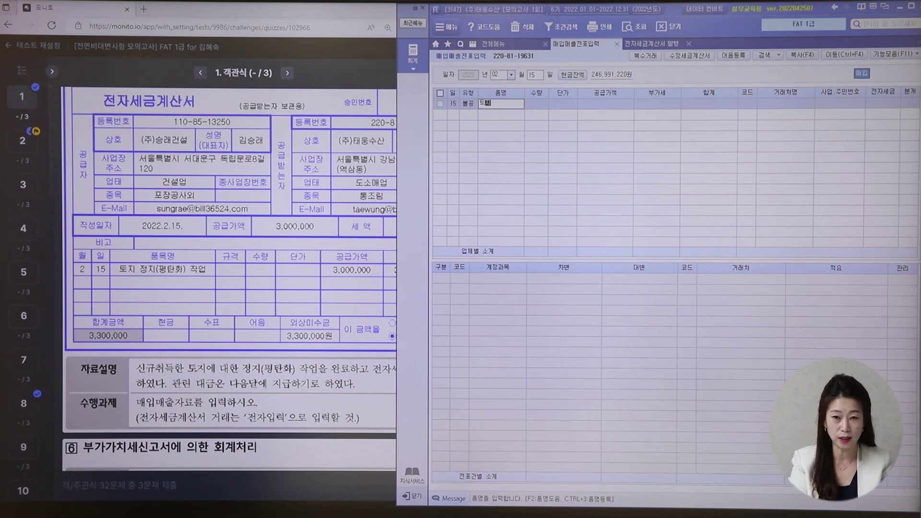
text( 정지(평탄화) 작업)
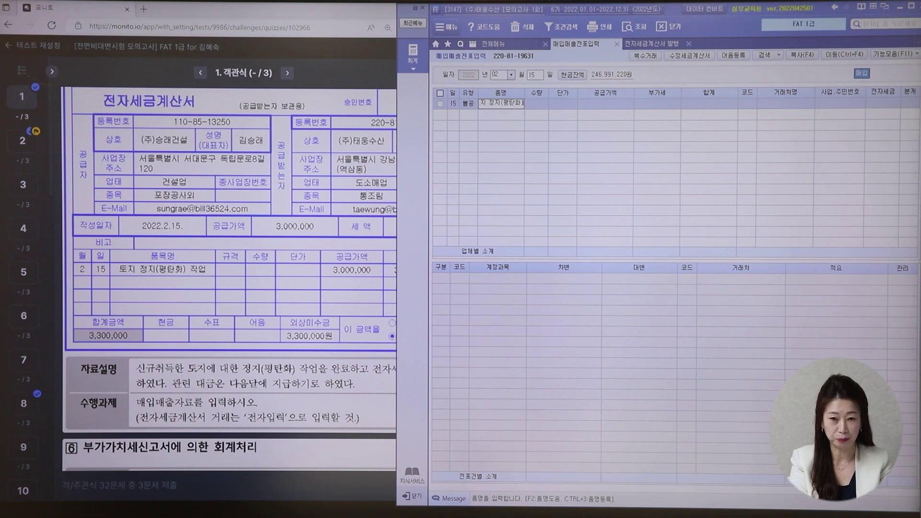
key(Return)
key(Return)
key(Return)
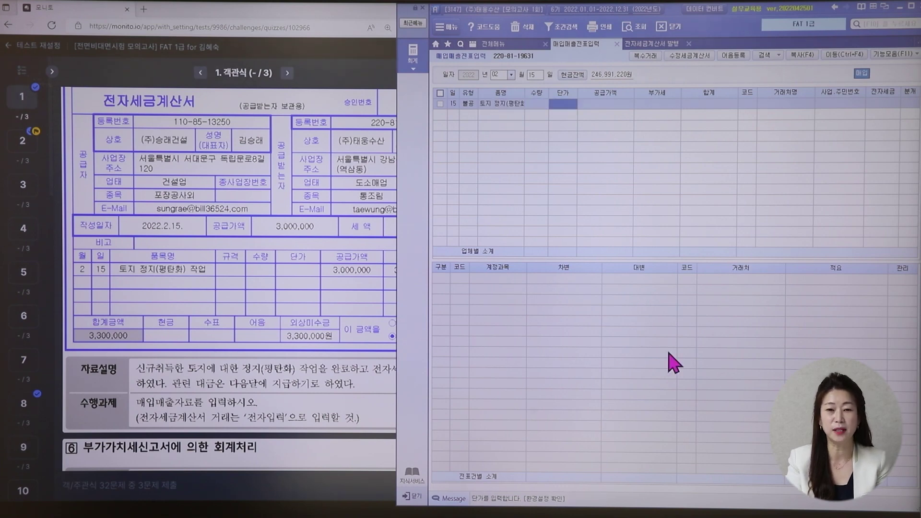
text(3,000,000)
key(Return)
key(Return)
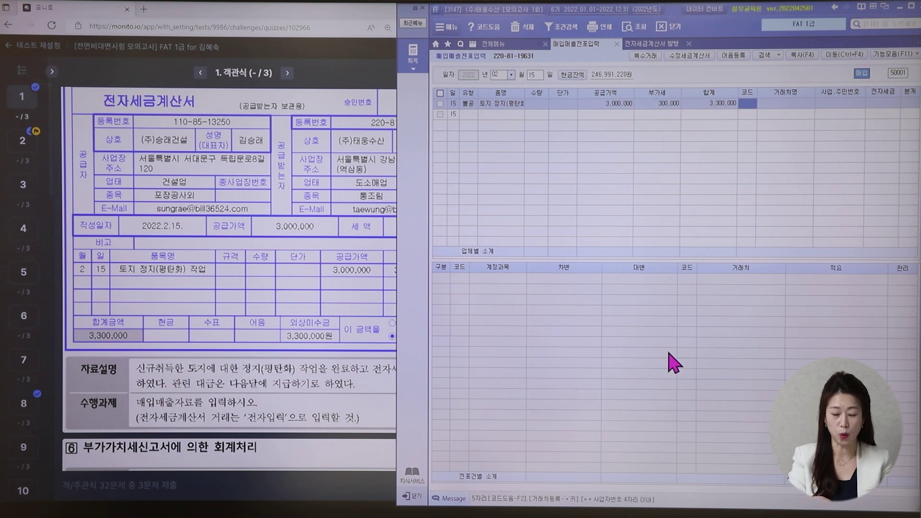
Set the voucher's trading partner to (주)승래건설, its electronic tax status to 전자입력 and its journal type to 혼합
text(승래)
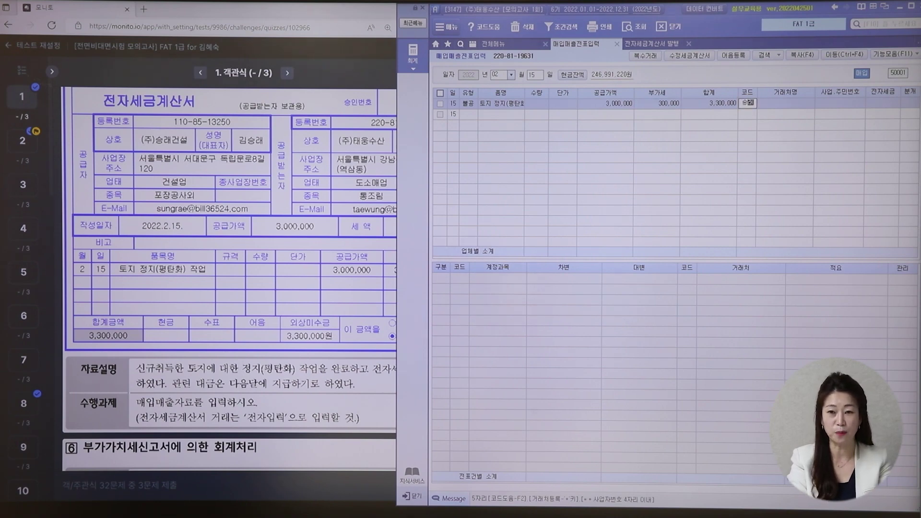
key(Return)
key(Return)
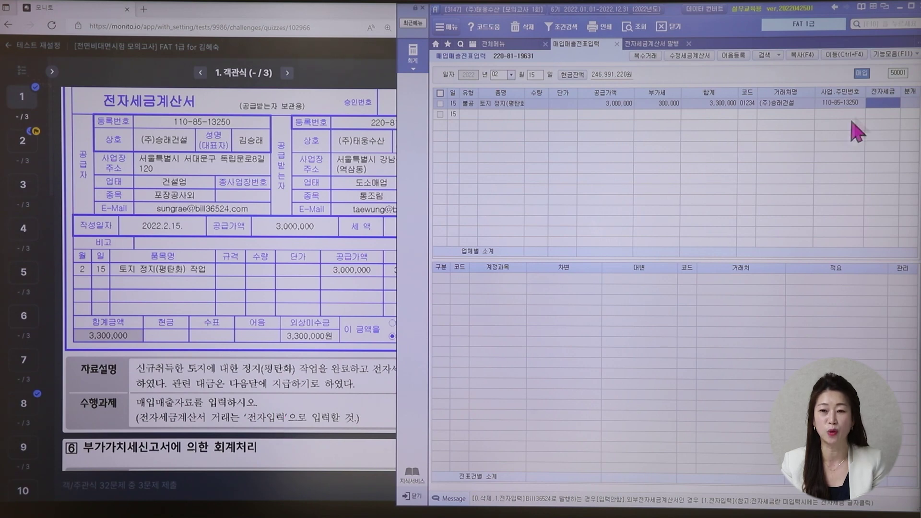
text(1)
key(Return)
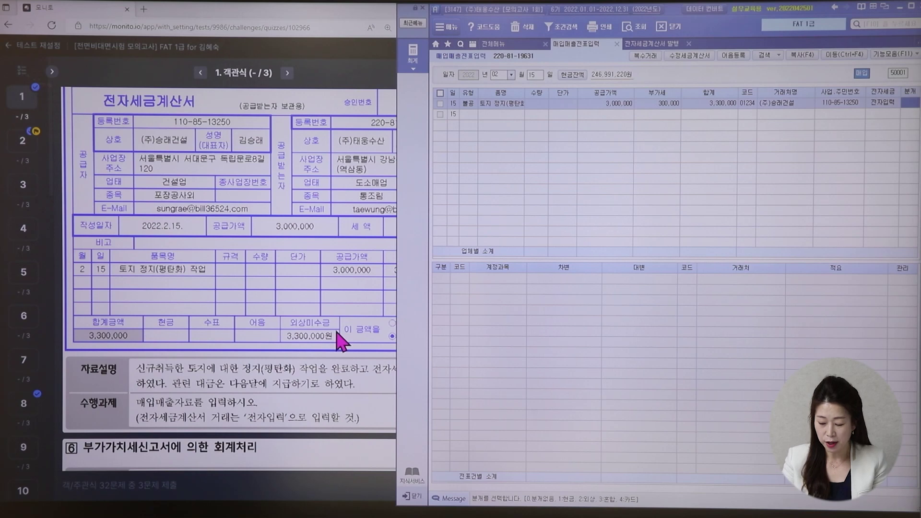
key(Return)
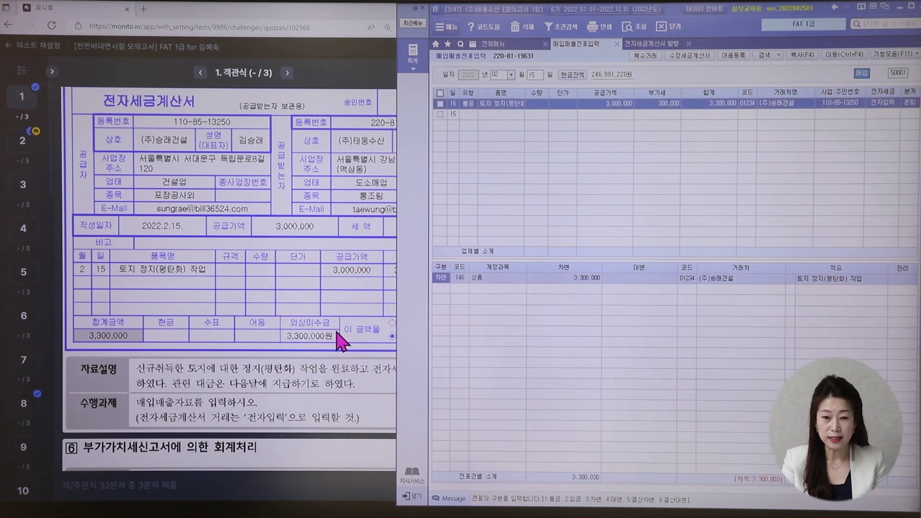
Change the debit line's account to 201 토지
key(Return)
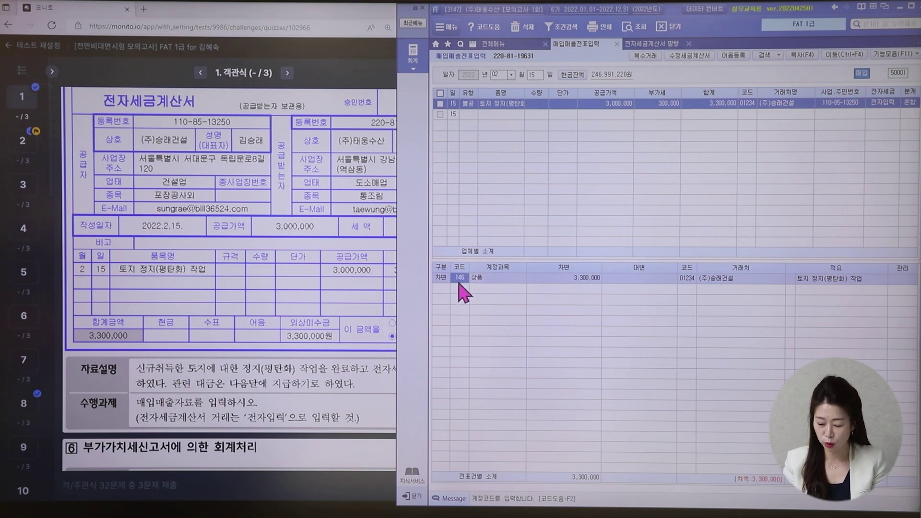
text(201)
key(Return)
key(Return)
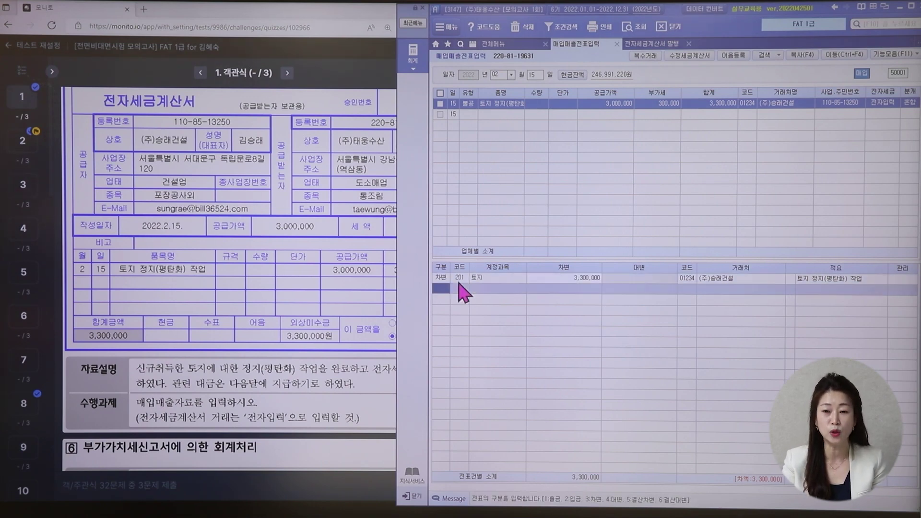
Add a credit line for account 253 미지급금 with the amount 3,300,000 and complete the voucher
text(4)
text(253)
key(Return)
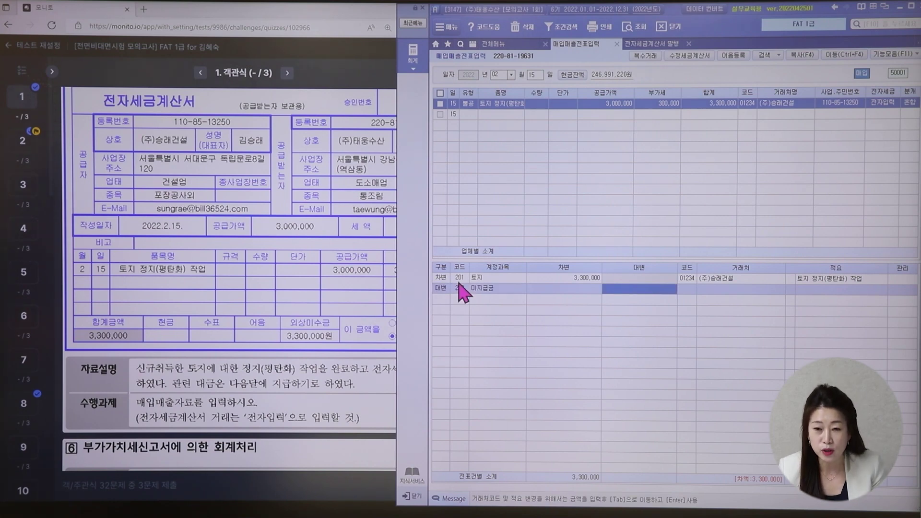
text(3,300,000)
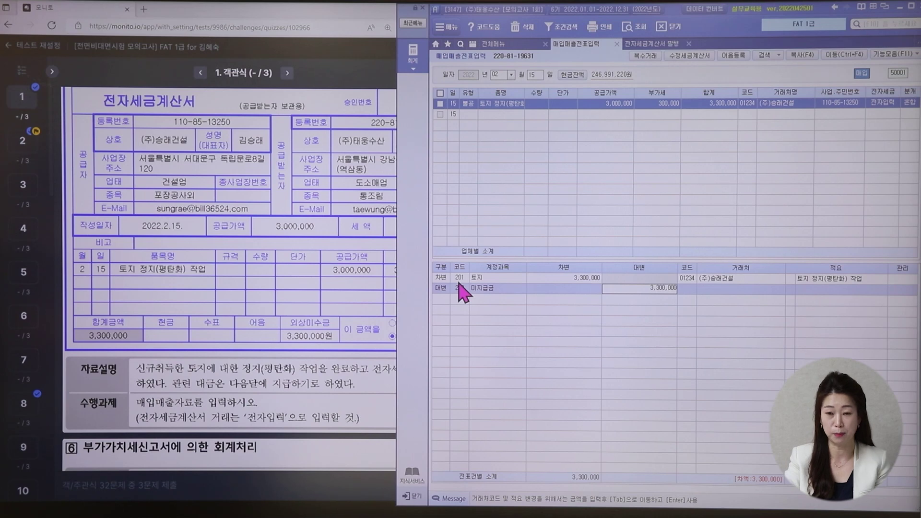
key(Return)
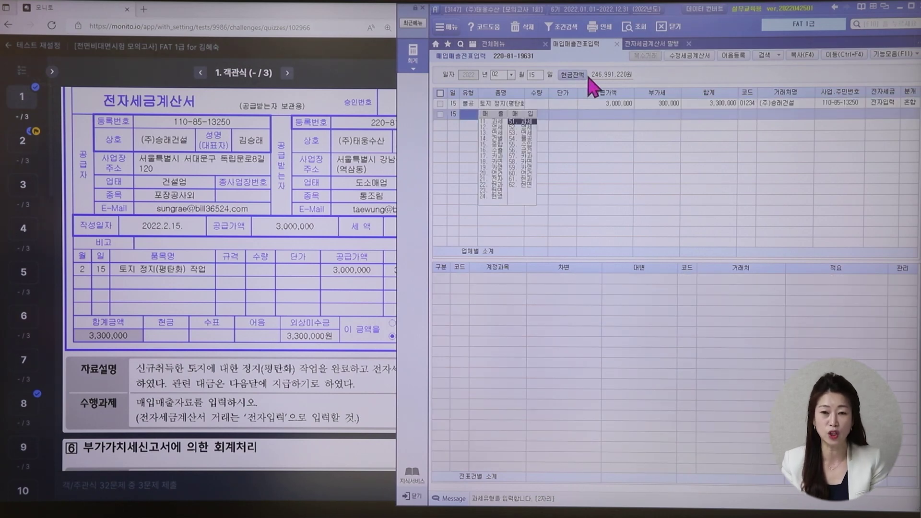
Review the February 15 voucher's 토지 debit and 미지급금 credit lines
click(602, 104)
click(490, 280)
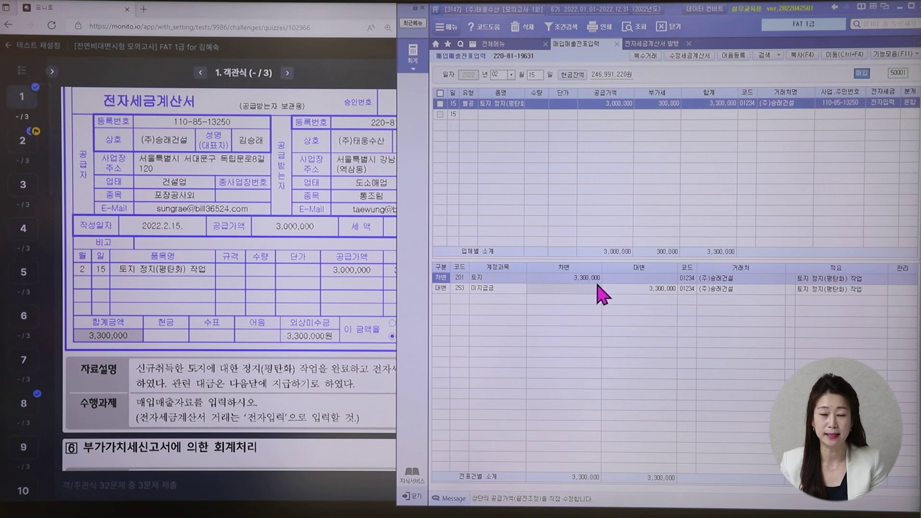
click(650, 288)
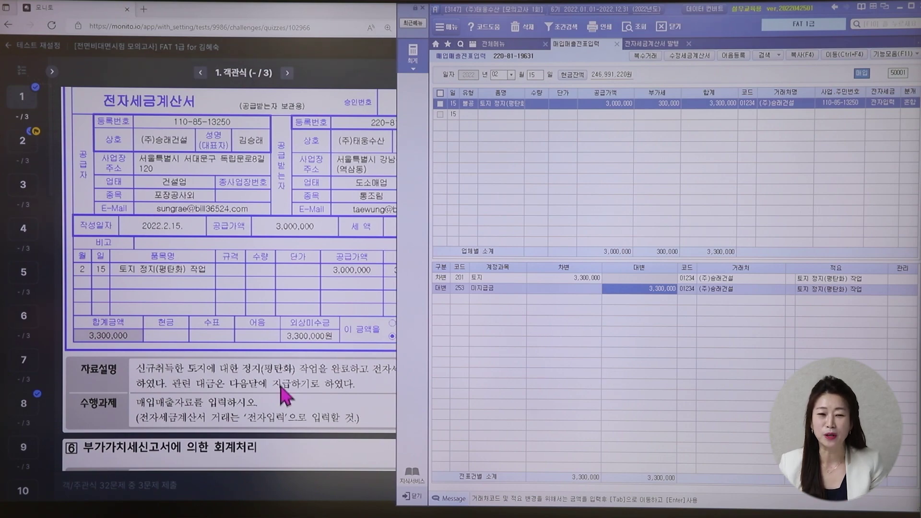
Read the exam's 문제 4 결산 tasks, then close 전자세금계산서 발행 및 내역관리 and return to 전체메뉴
click(282, 391)
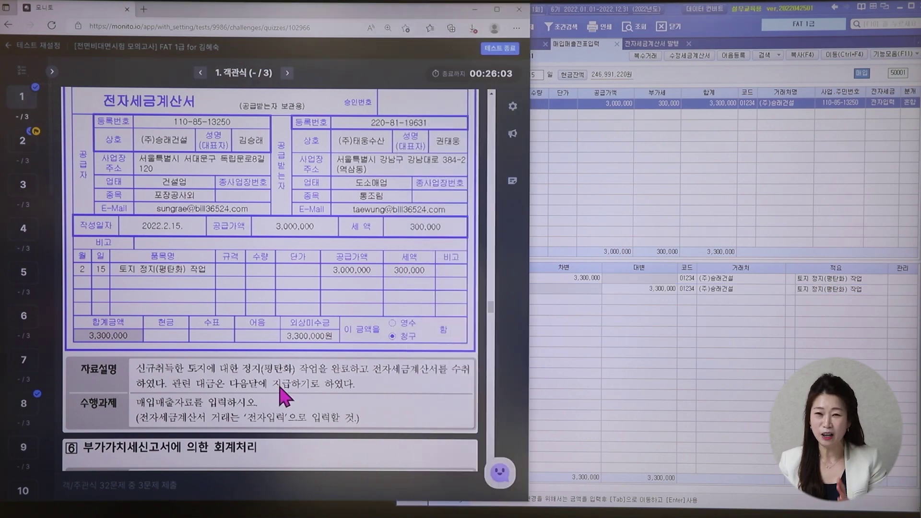
scroll(281, 391, down, 10)
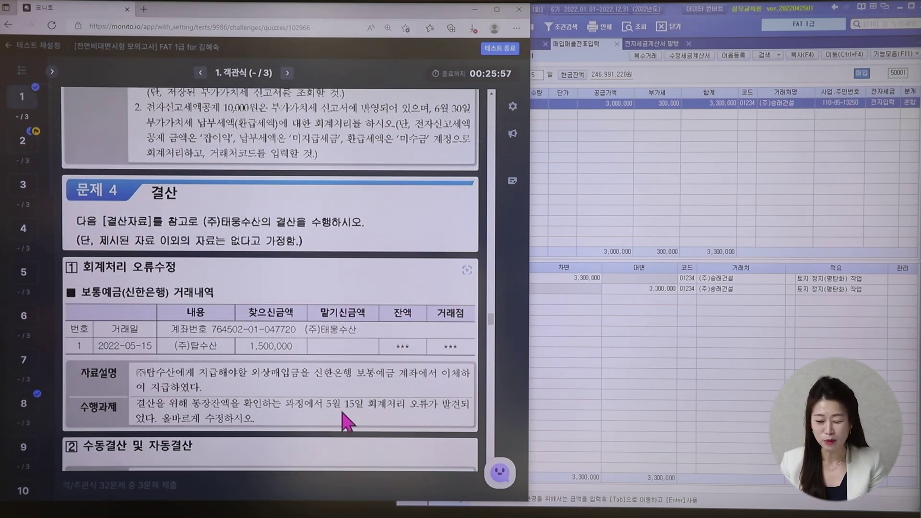
scroll(301, 354, down, 6)
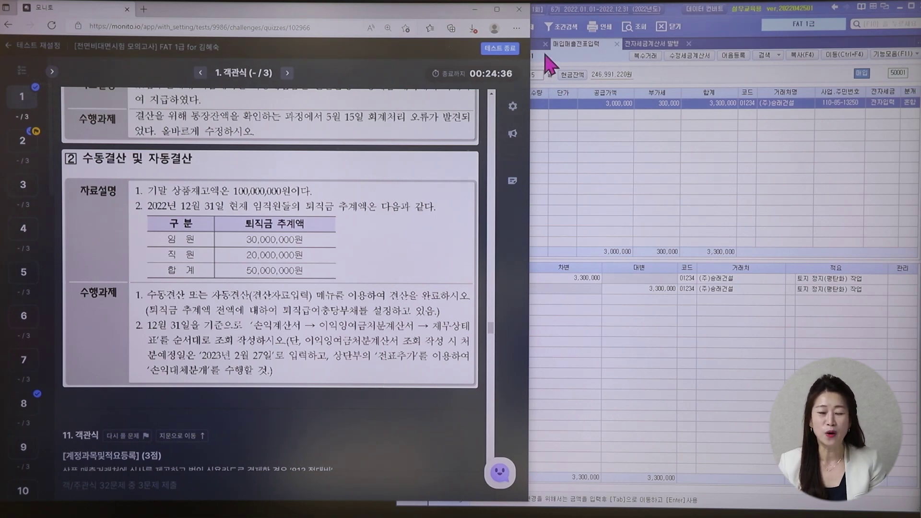
click(689, 44)
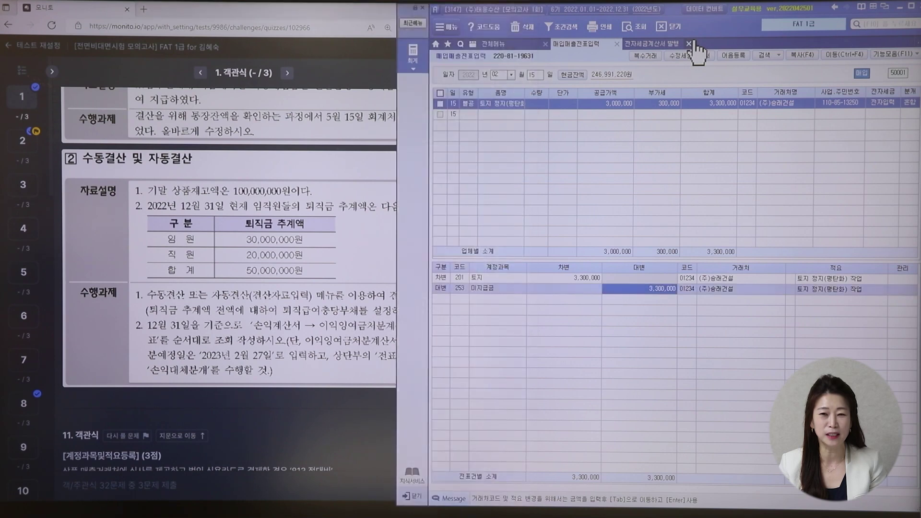
click(499, 43)
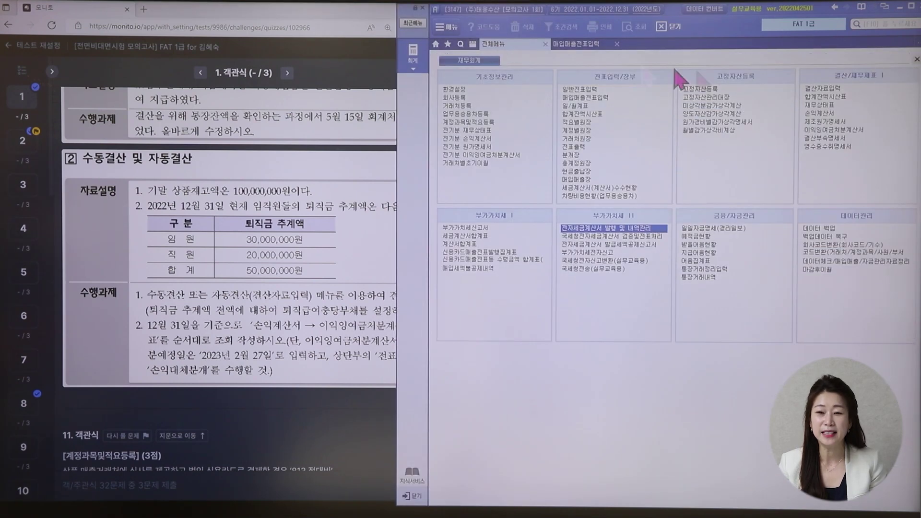
Query the 합계잔액시산표 for December 31, 2022
click(836, 97)
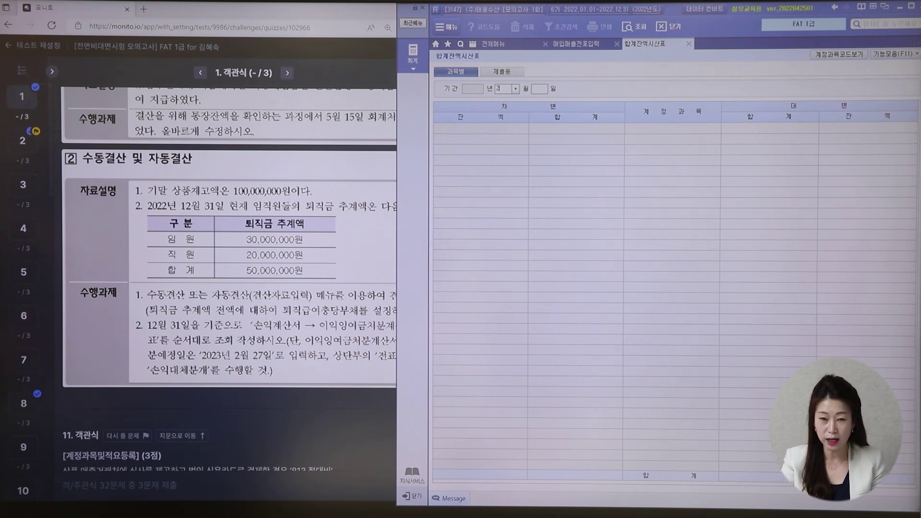
click(515, 89)
click(511, 178)
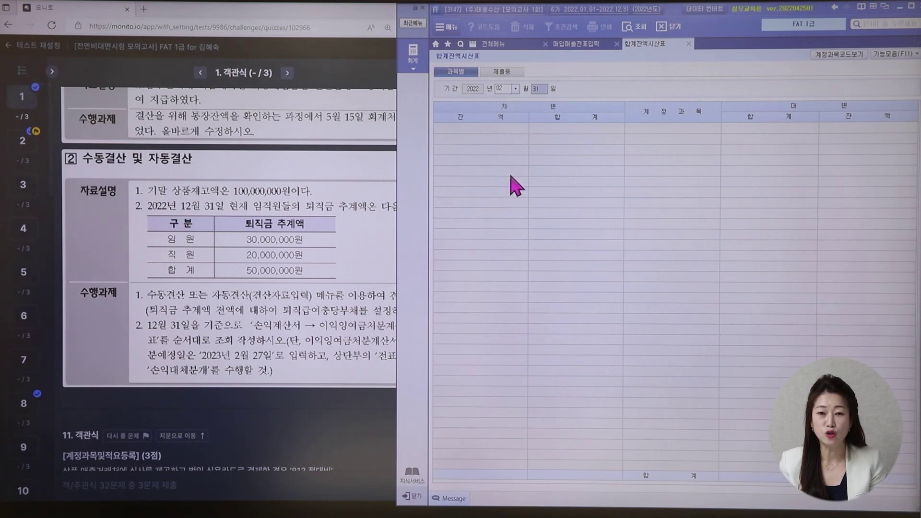
click(515, 89)
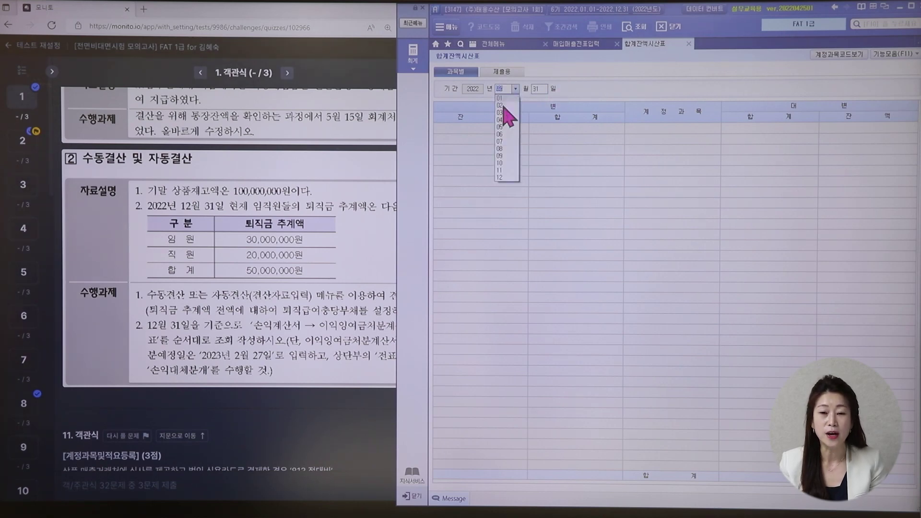
click(510, 180)
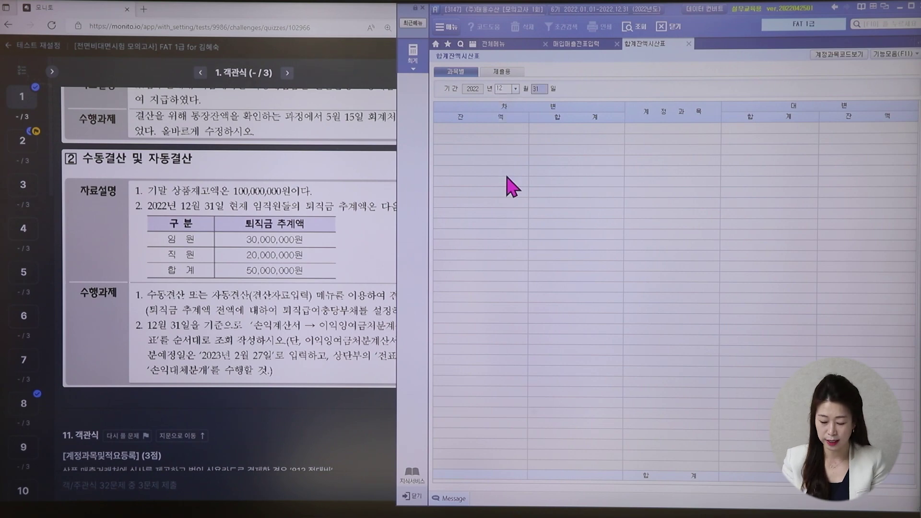
key(Return)
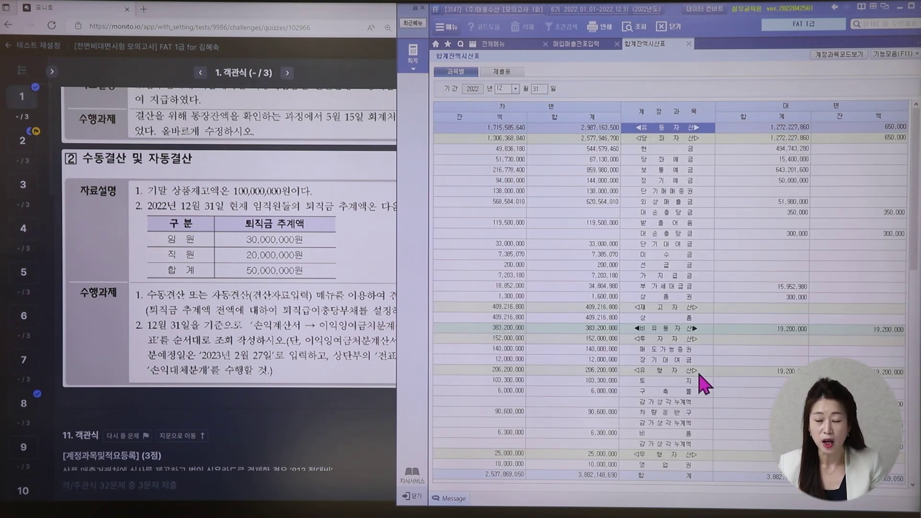
Check the credit balance of 퇴직급여충당부채 in the trial balance
scroll(698, 423, down, 6)
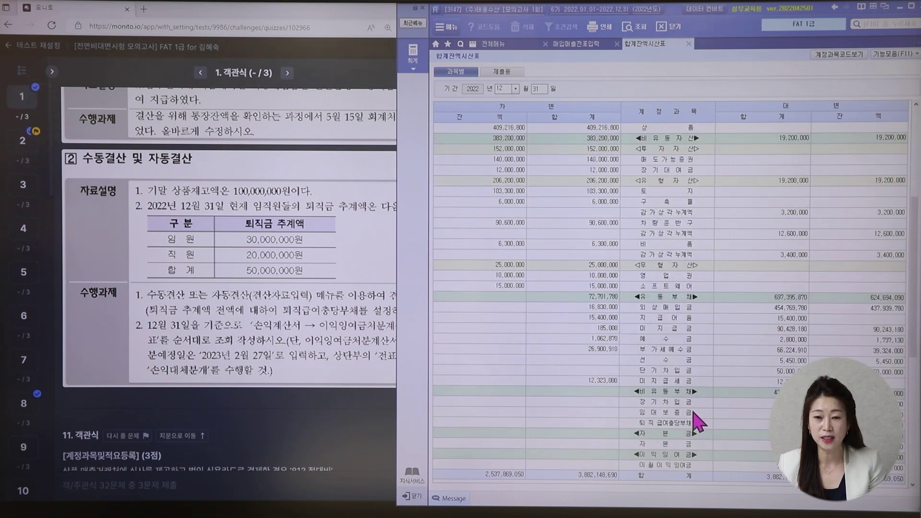
scroll(694, 415, down, 3)
click(672, 328)
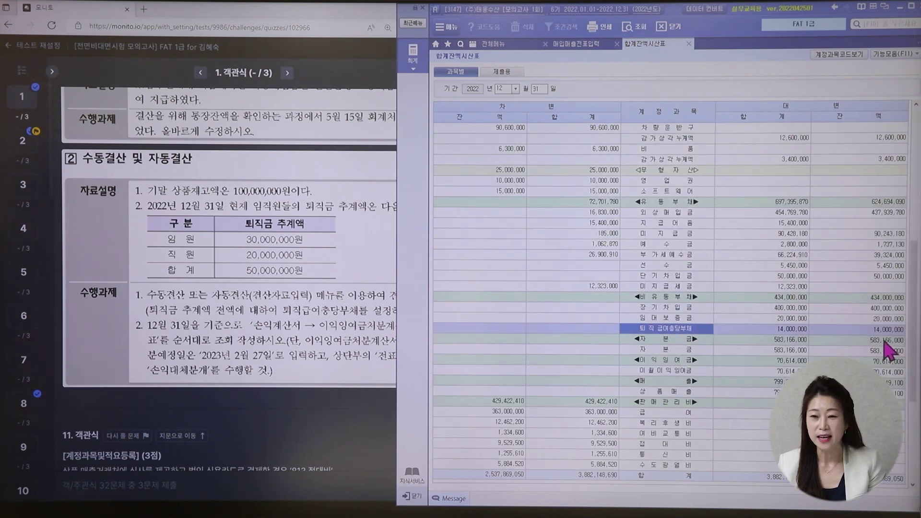
click(886, 330)
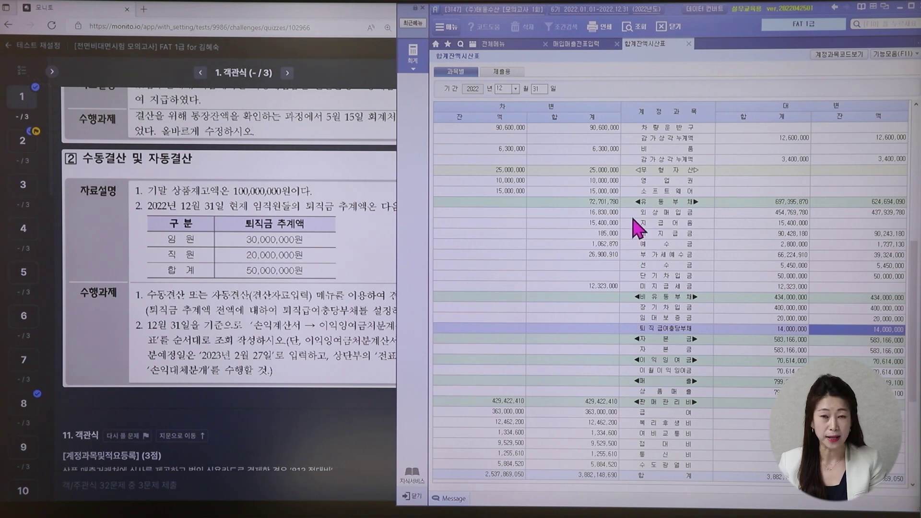
Open 결산자료입력 for January through December 2022 and accept the 매출원가 및 경비선택 dialog without entering a cost code
click(503, 44)
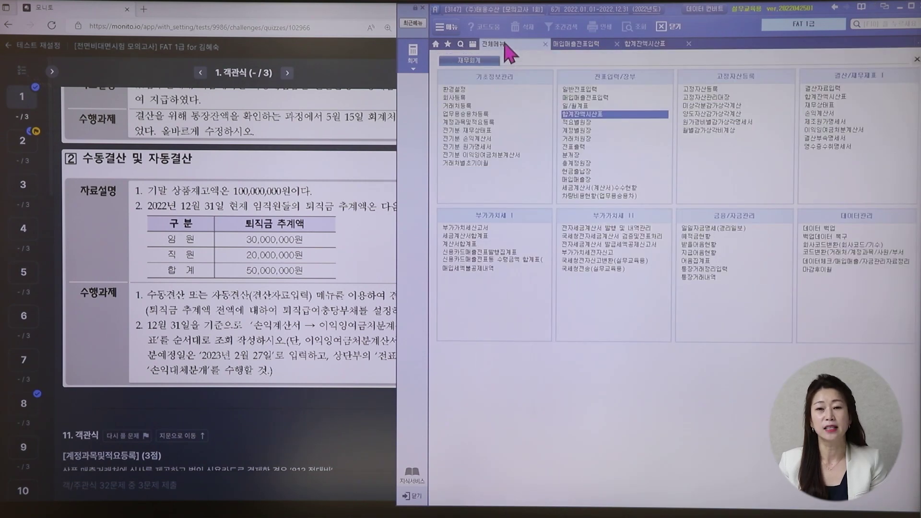
click(818, 88)
text(1)
key(Return)
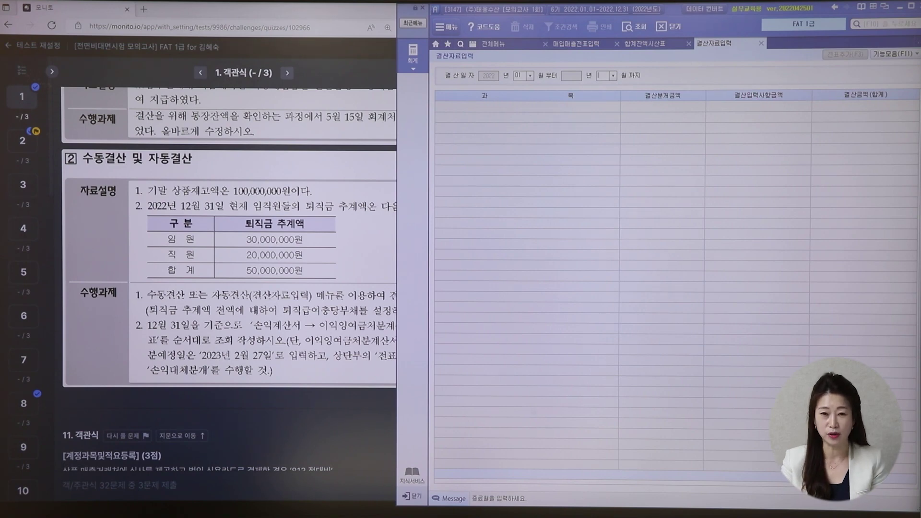
key(Return)
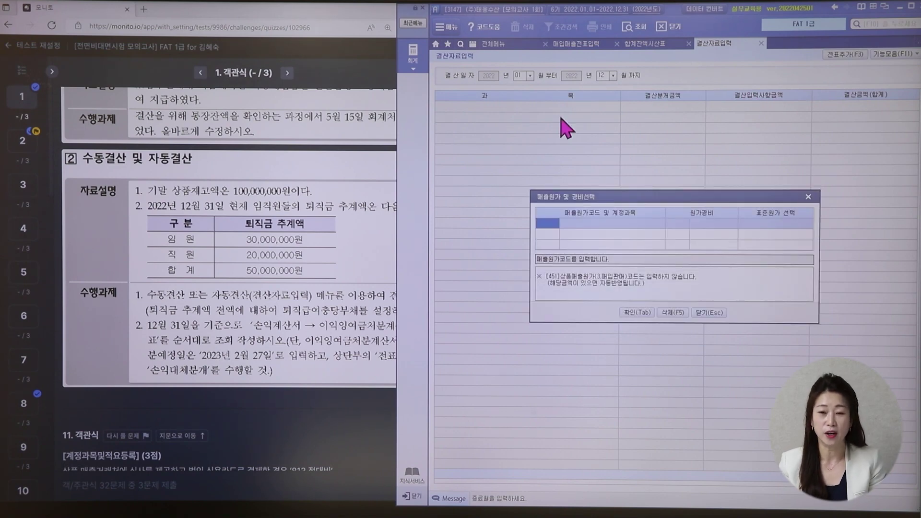
click(637, 313)
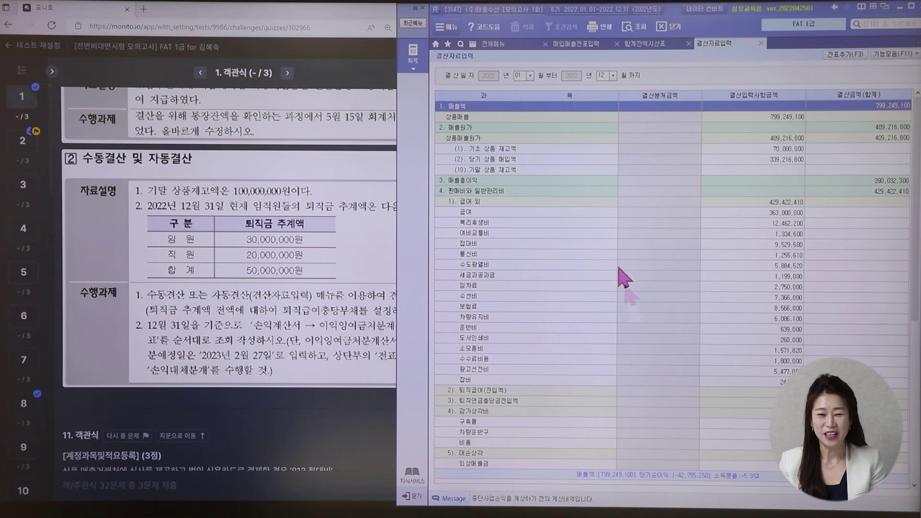
Enter 100,000,000 as the 결산입력사항금액 of (10) 기말 상품 재고액
click(739, 174)
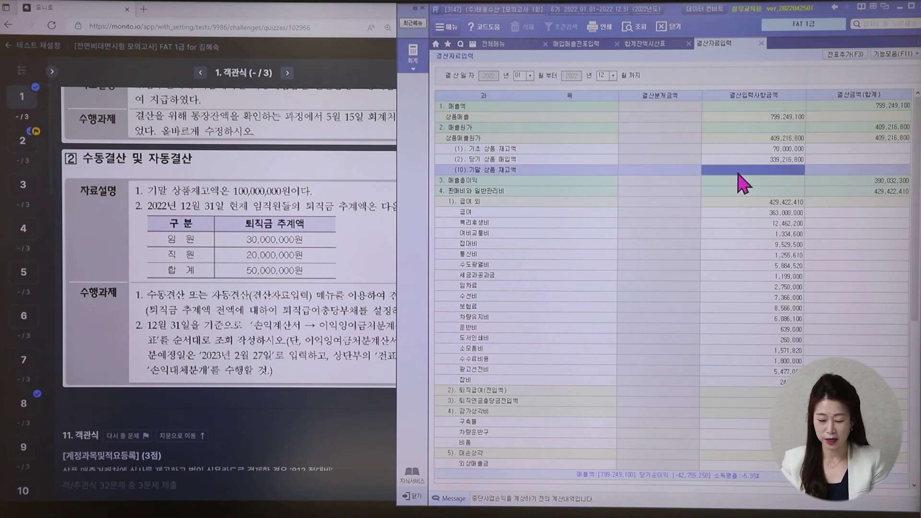
click(738, 172)
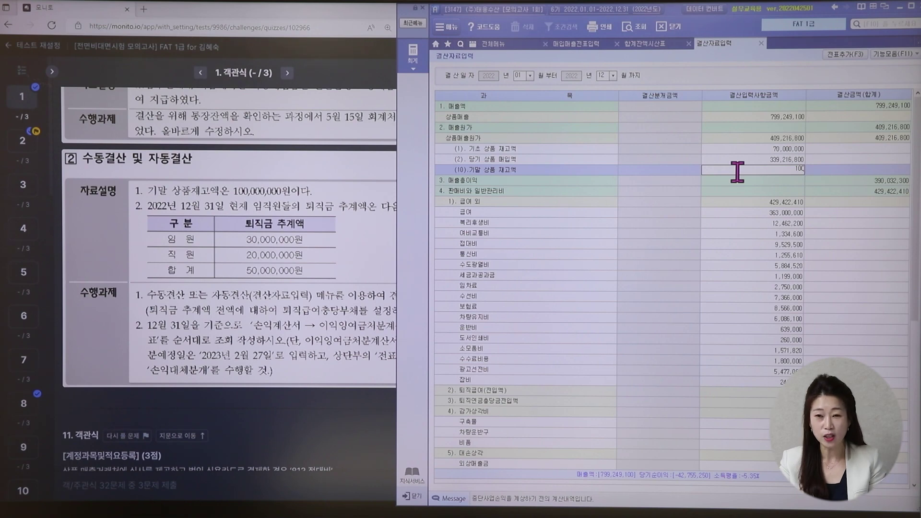
key(Return)
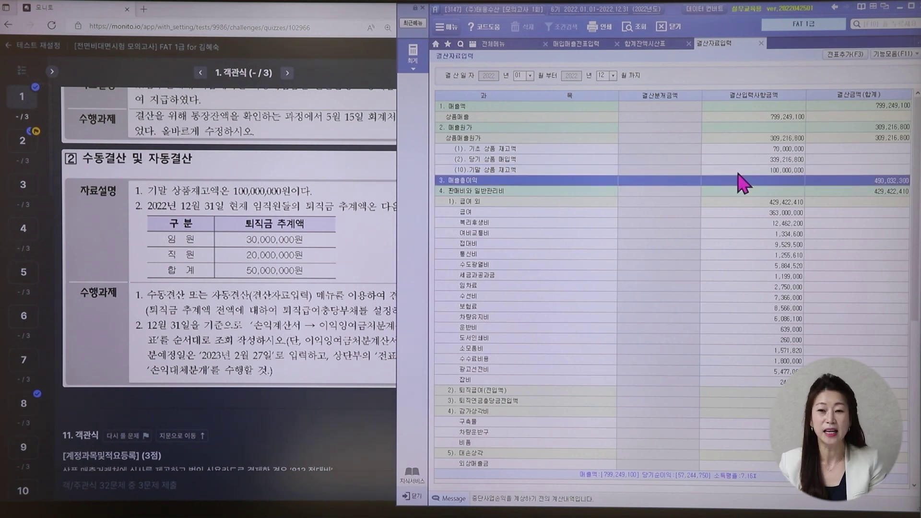
click(739, 172)
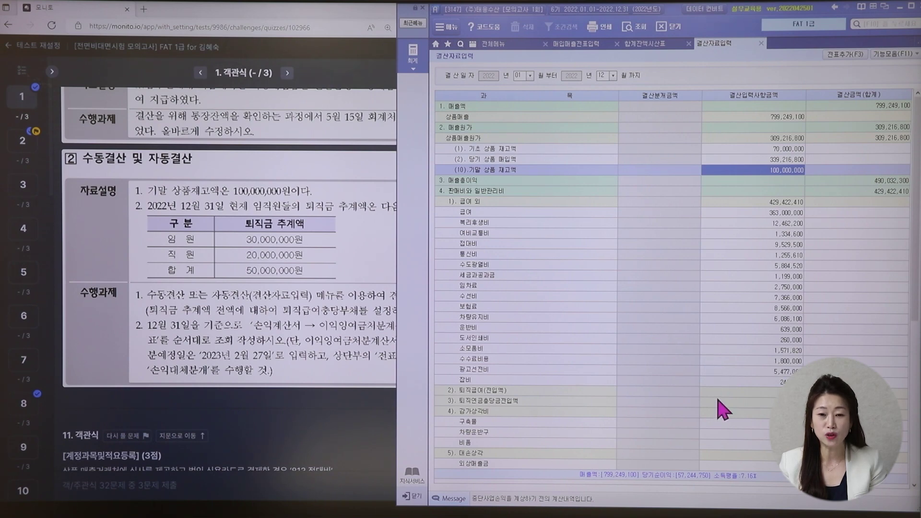
Enter 36,000,000 as the 결산입력사항금액 of 퇴직급여(전입액)
click(730, 391)
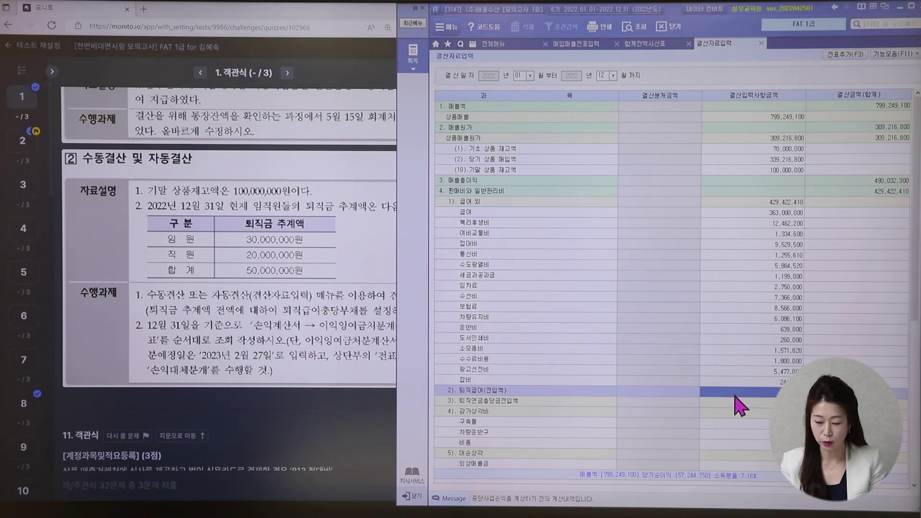
click(733, 394)
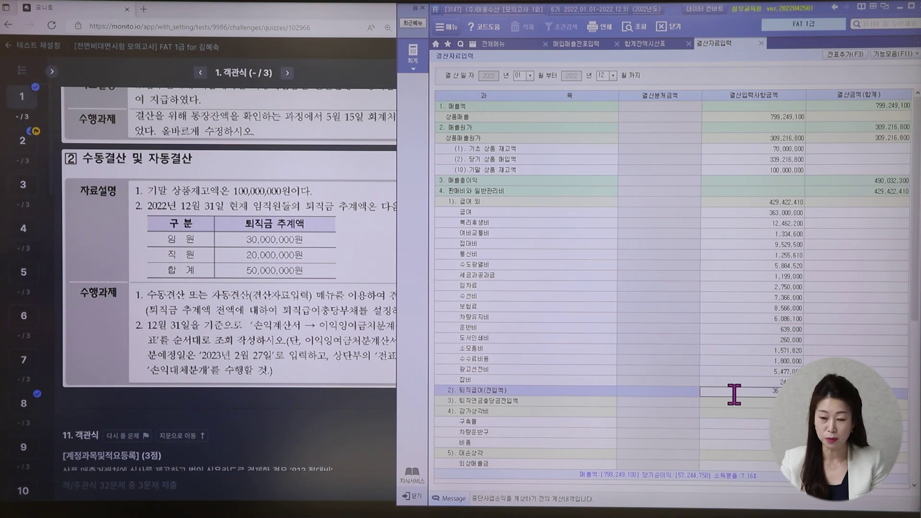
click(736, 399)
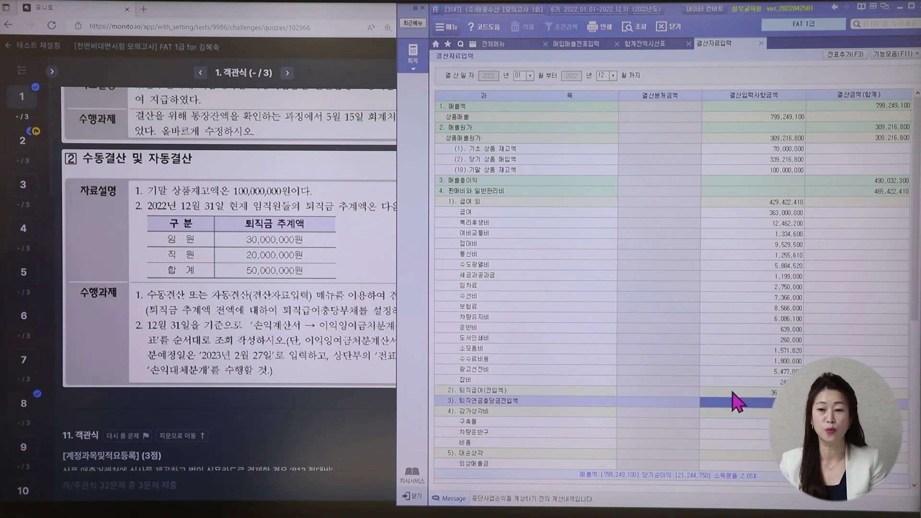
click(733, 393)
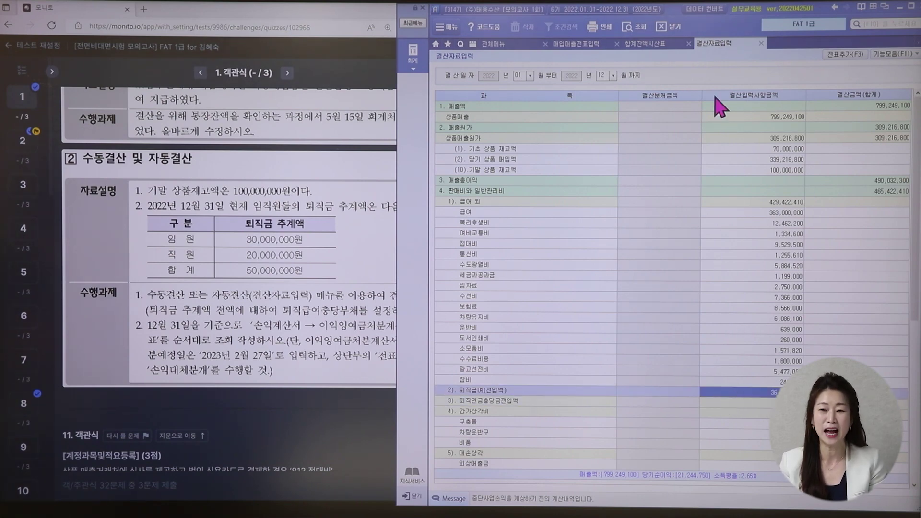
Recheck the 기말 상품 재고액 and 퇴직급여(전입액) entries, then add the closing entries to the general vouchers
click(745, 169)
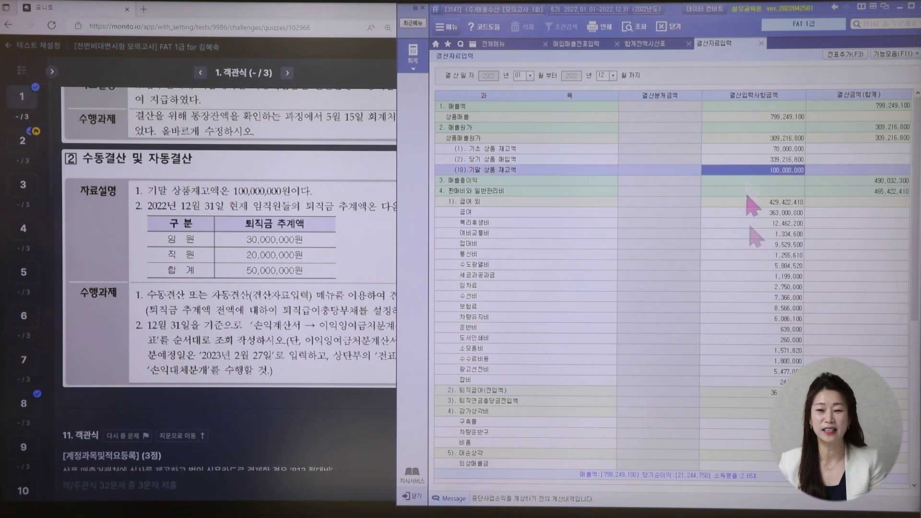
click(759, 393)
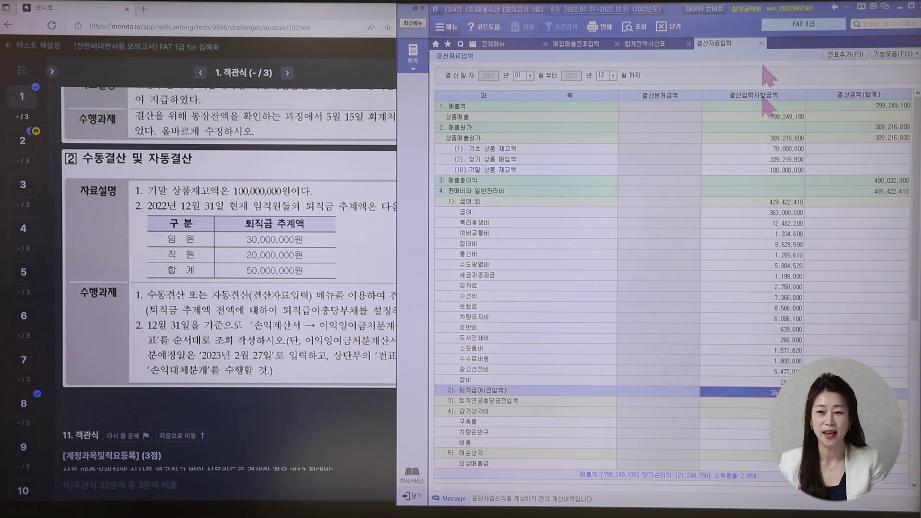
click(844, 54)
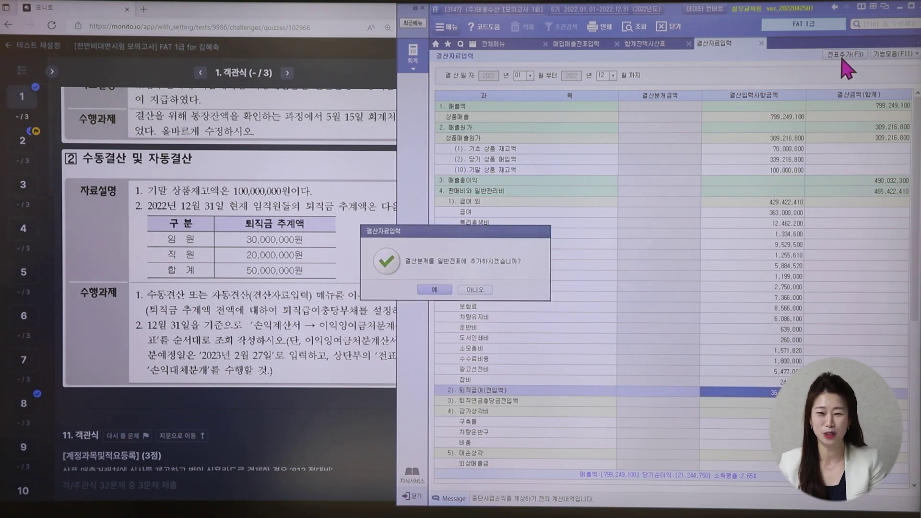
click(455, 289)
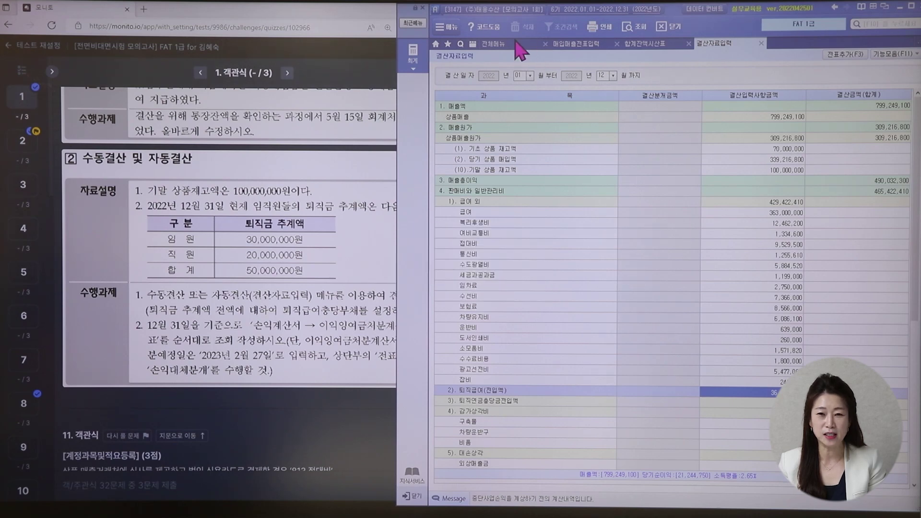
Review the 상품매출원가 and 퇴직급여 closing entries in 일반전표입력 for December 31, then close the open work screens
click(511, 43)
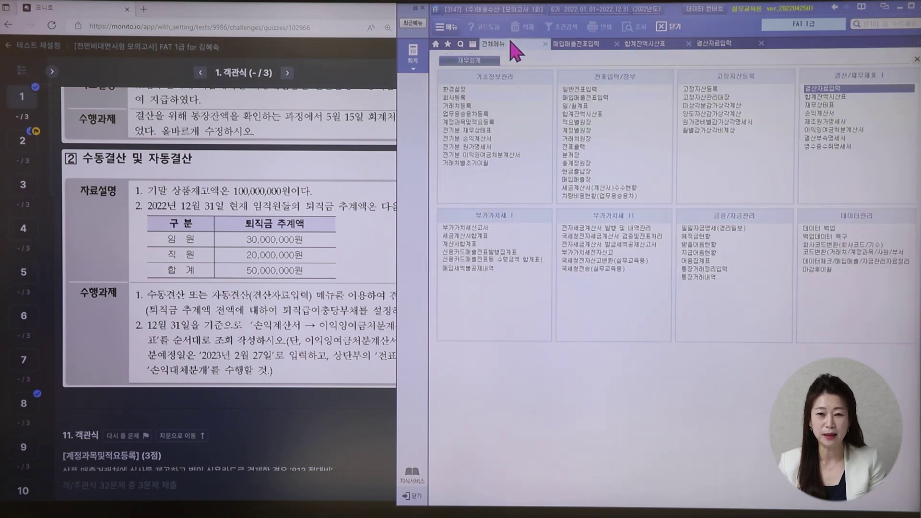
click(579, 89)
text(12)
key(Return)
text(31)
key(Return)
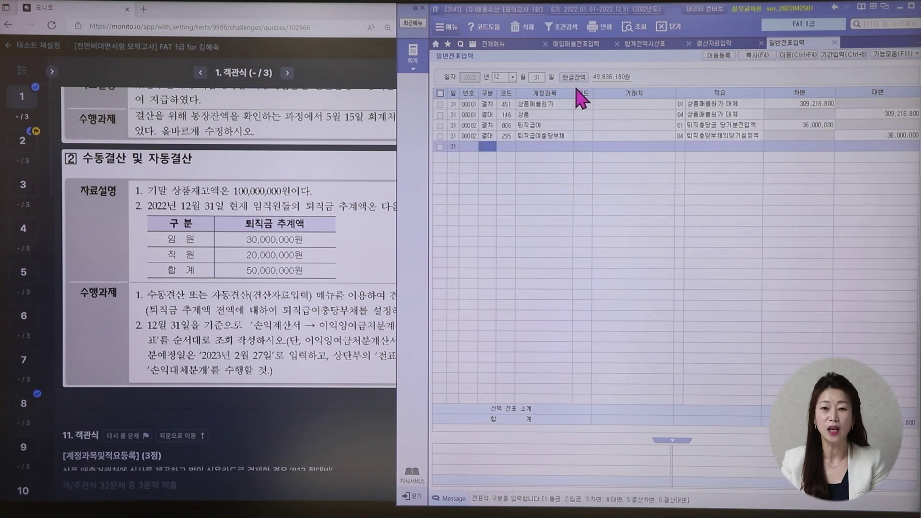
click(532, 118)
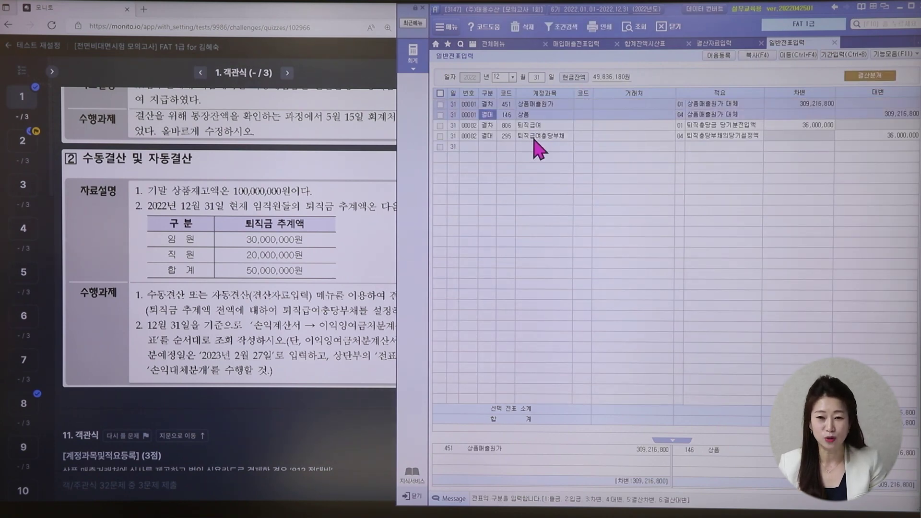
click(535, 136)
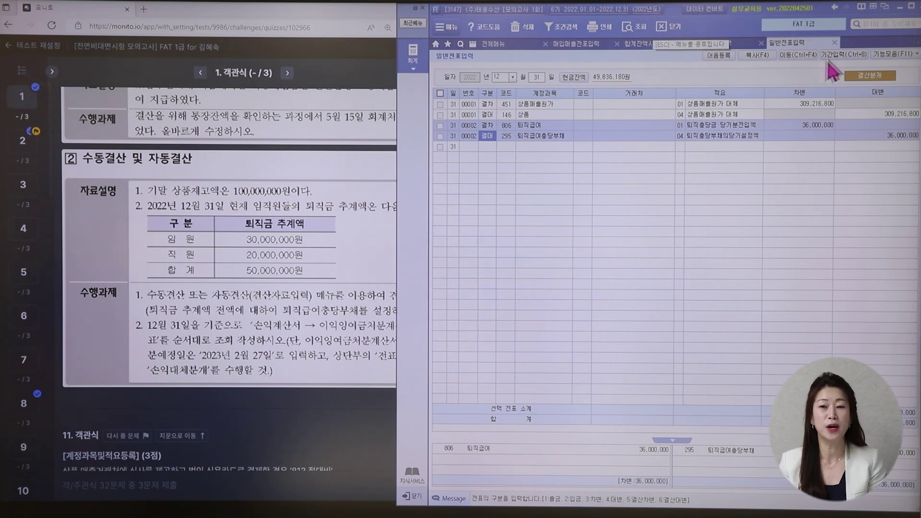
click(835, 43)
click(761, 43)
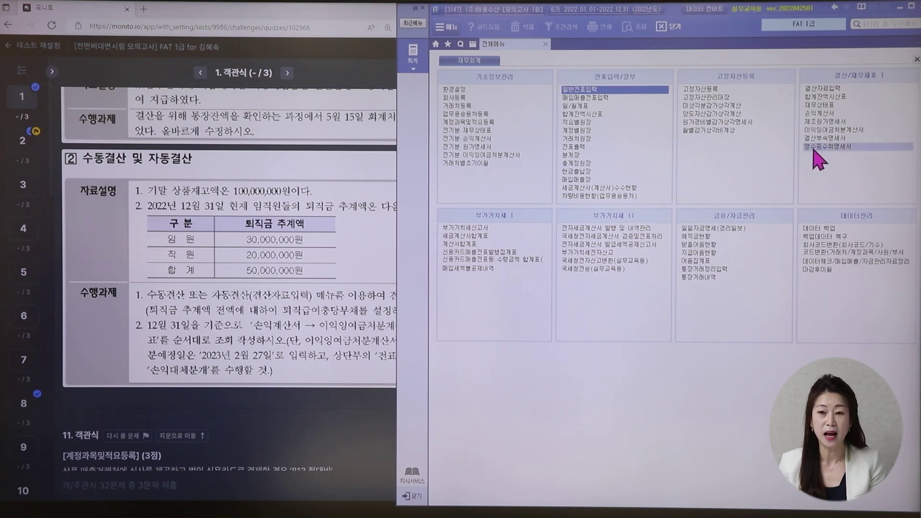
Open the 손익계산서 for December 2022 and check the current-period 당기순이익
click(818, 114)
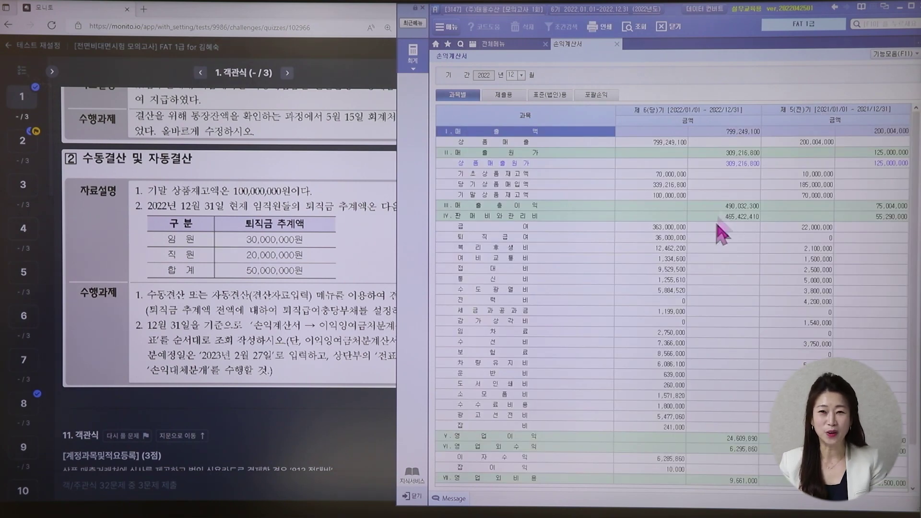
scroll(715, 489, down, 2)
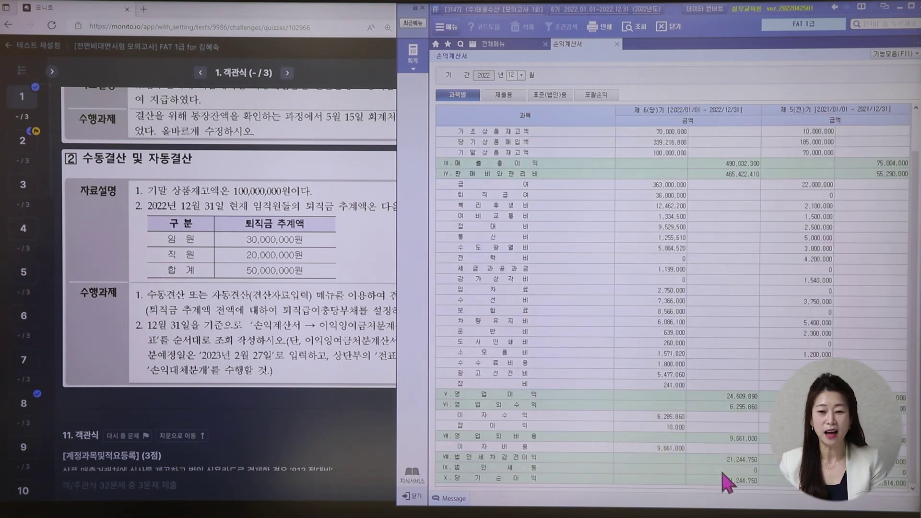
click(744, 482)
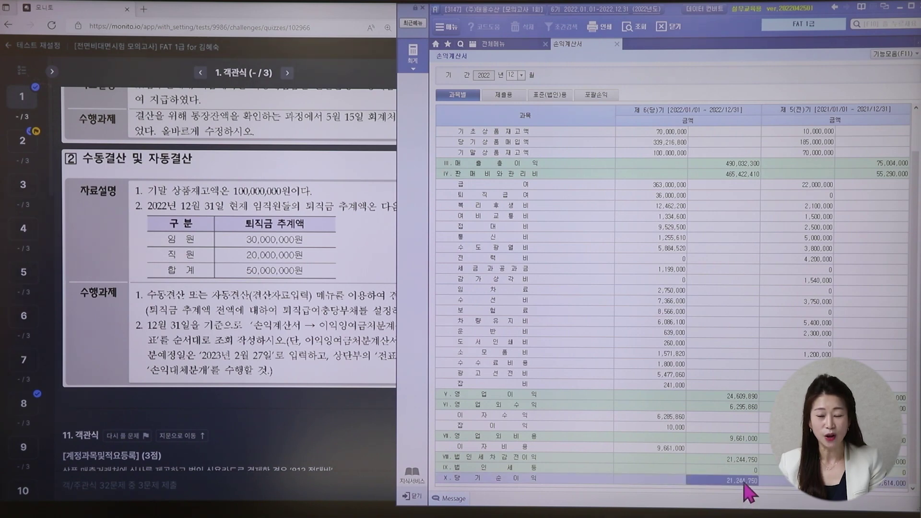
Open the 이익잉여금처분계산서 without loading the previously saved data
click(497, 44)
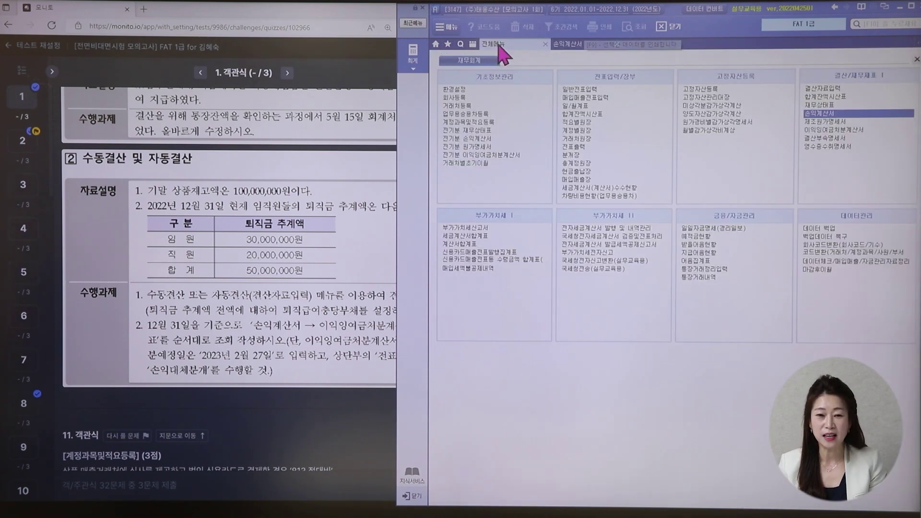
double_click(844, 129)
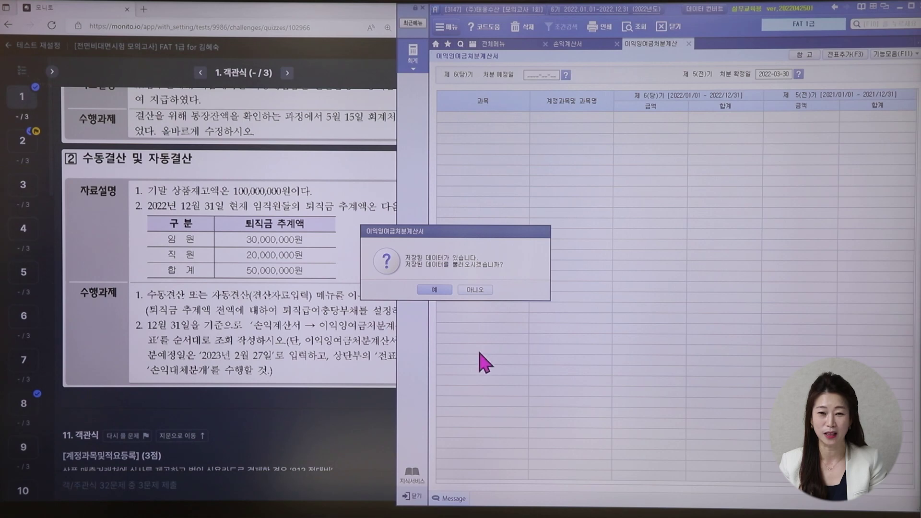
click(479, 291)
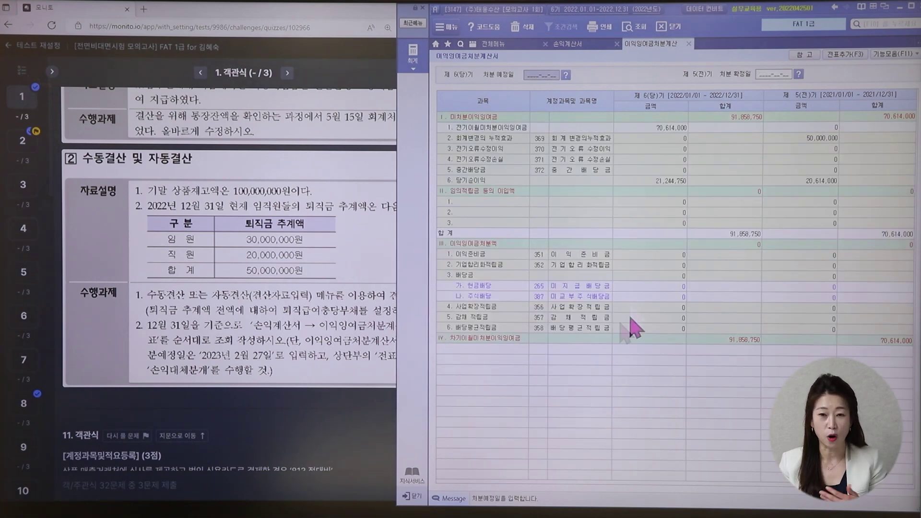
Compare the current-period 당기순이익 in the 이익잉여금처분계산서 with the 손익계산서, and check the 미처분이익잉여금 total
click(667, 181)
click(583, 44)
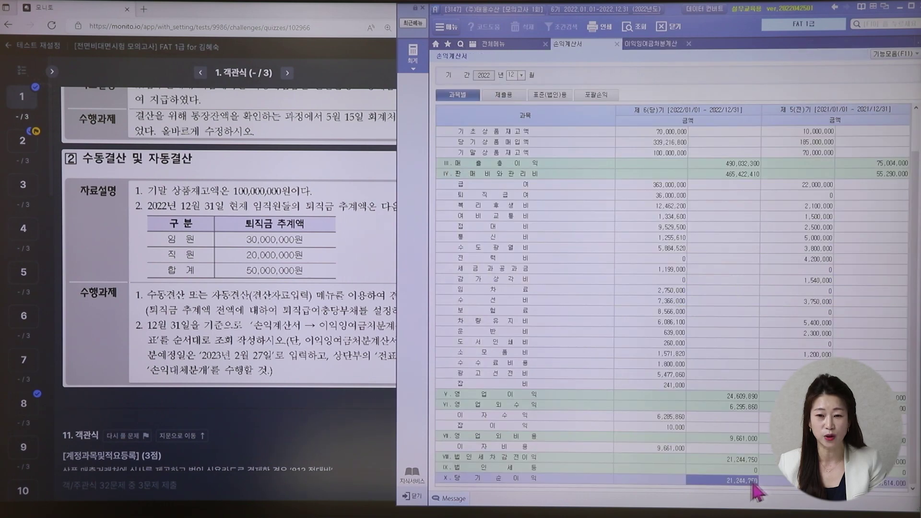
click(655, 45)
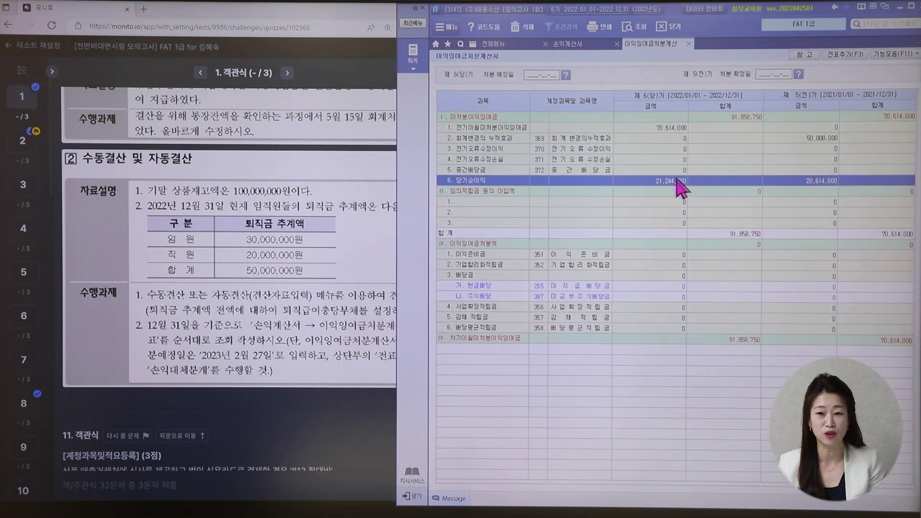
click(742, 117)
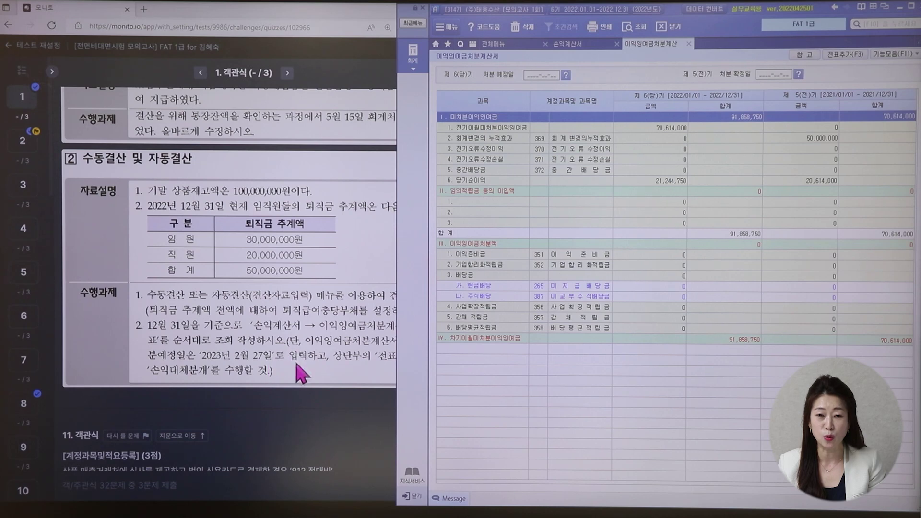
Set the 제 6(당)기 처분예정일 to 2023-02-27 and add the 손익대체분개 to the general vouchers
click(347, 187)
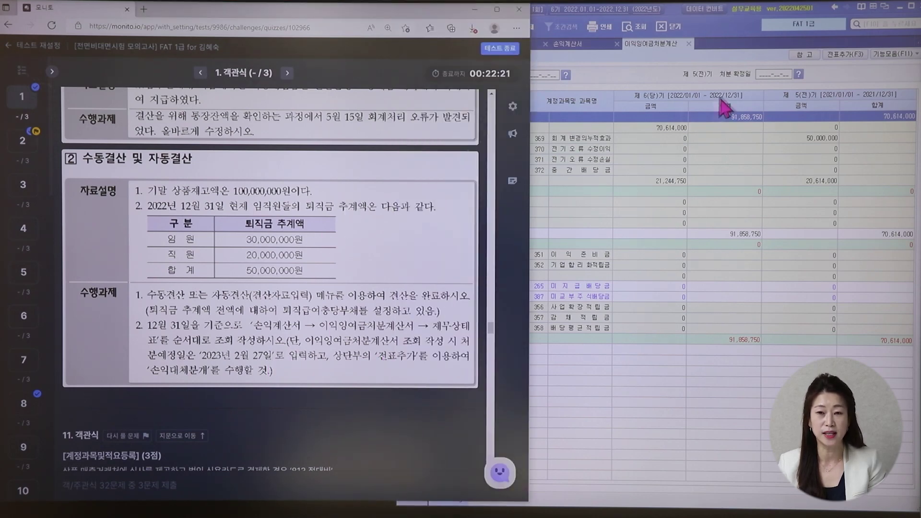
click(540, 76)
text(202)
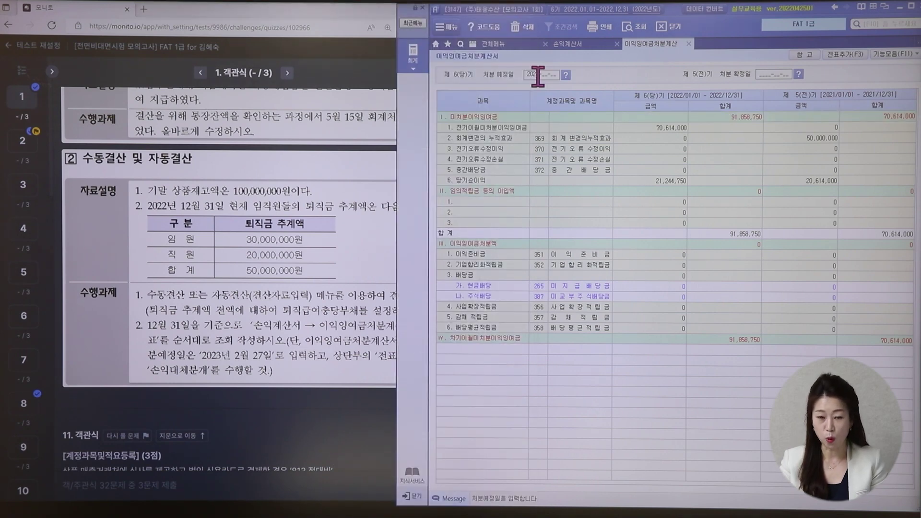
text(3-02-27)
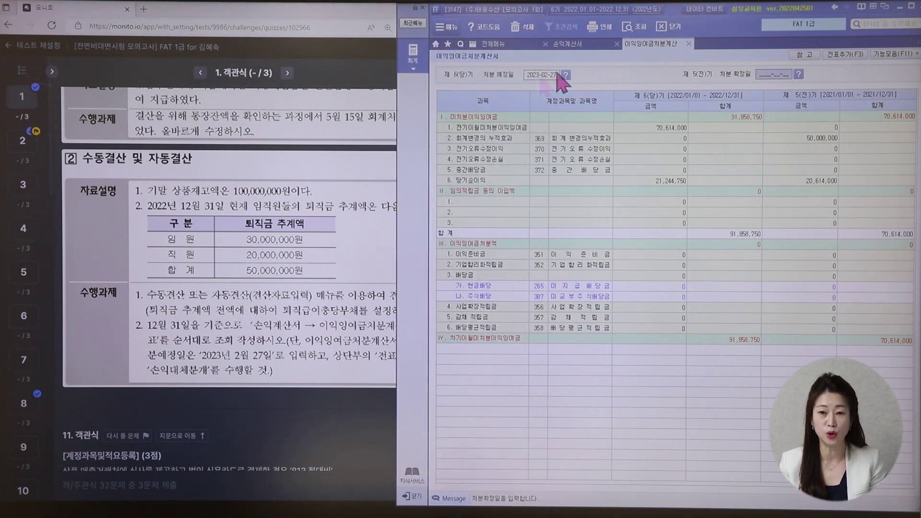
click(844, 54)
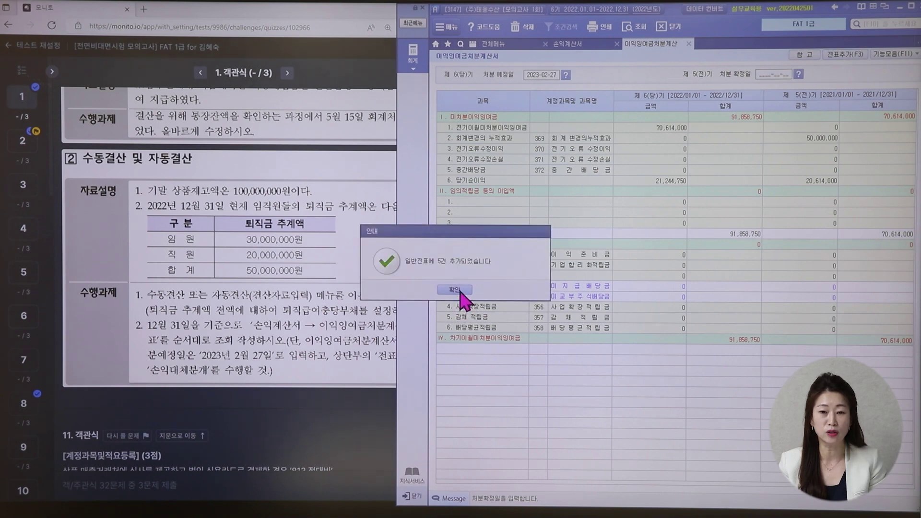
click(455, 291)
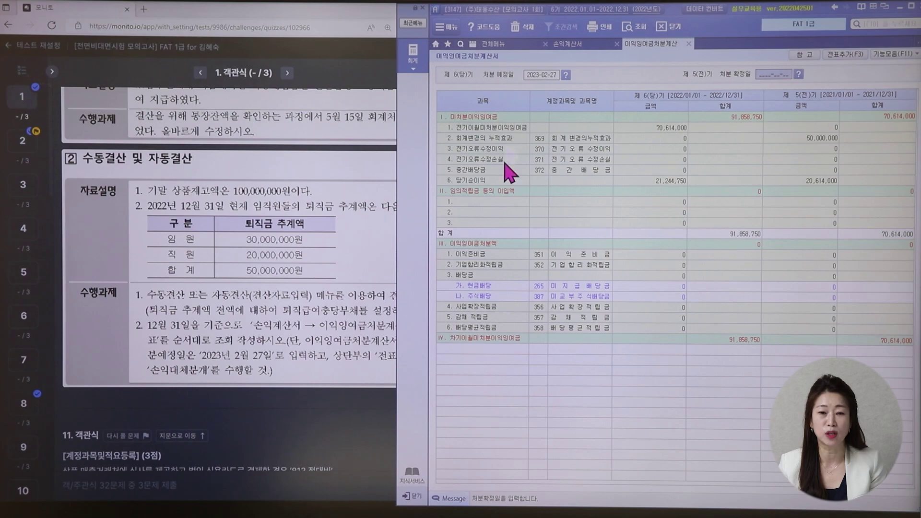
Review the 손익대체 and 이월이익잉여금 entries in 일반전표입력 for December 31, then close the open work screens
click(514, 43)
click(564, 90)
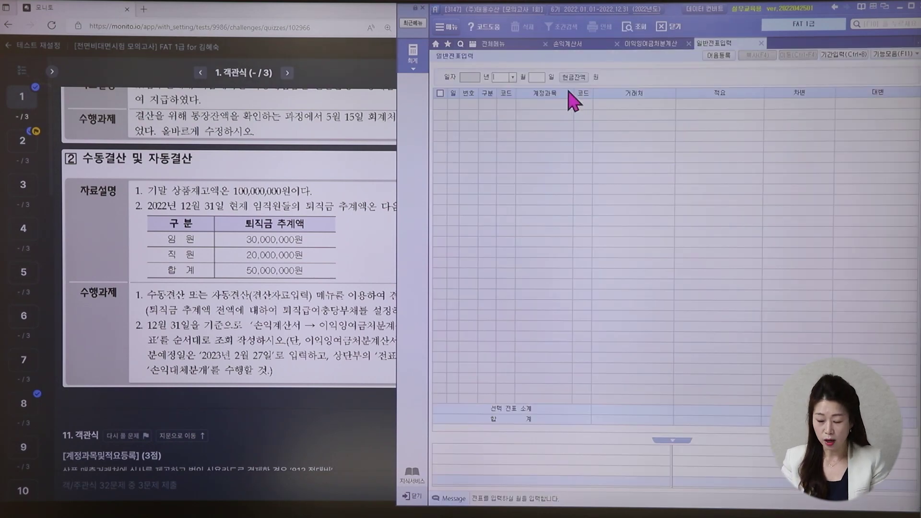
text(31)
key(Return)
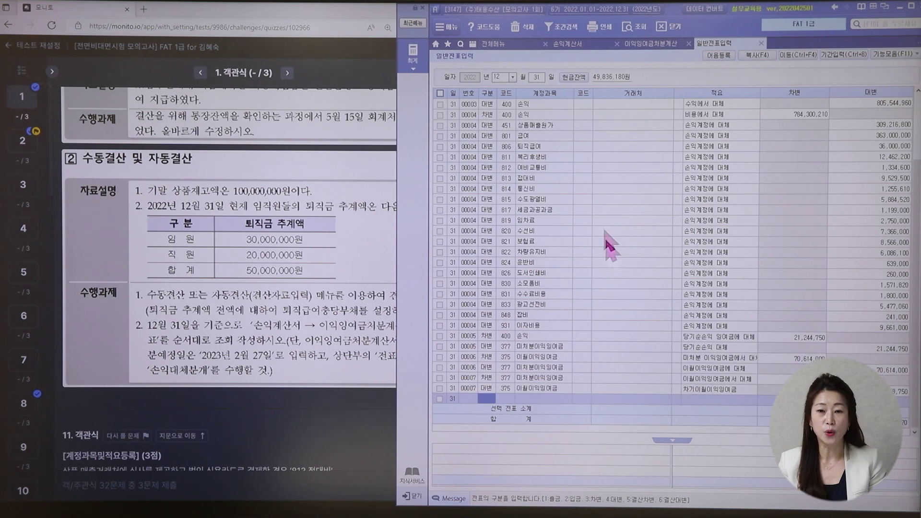
click(597, 189)
click(654, 378)
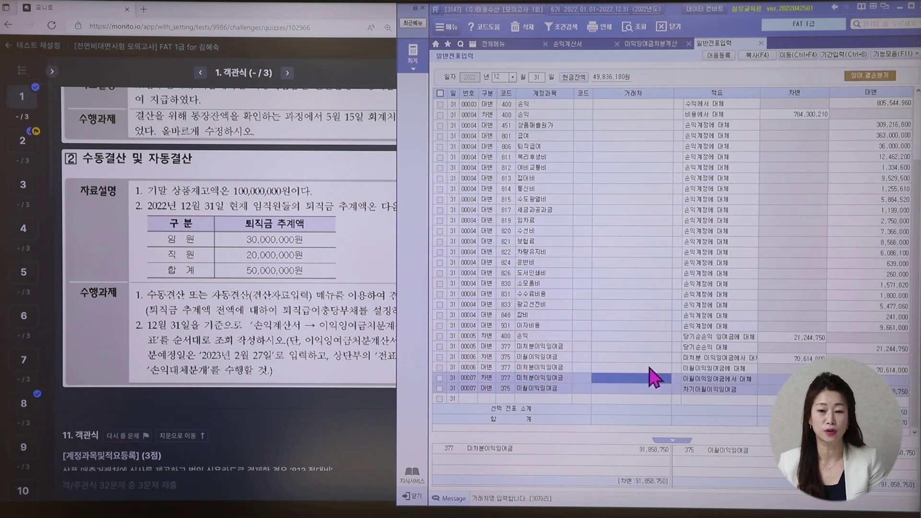
click(870, 391)
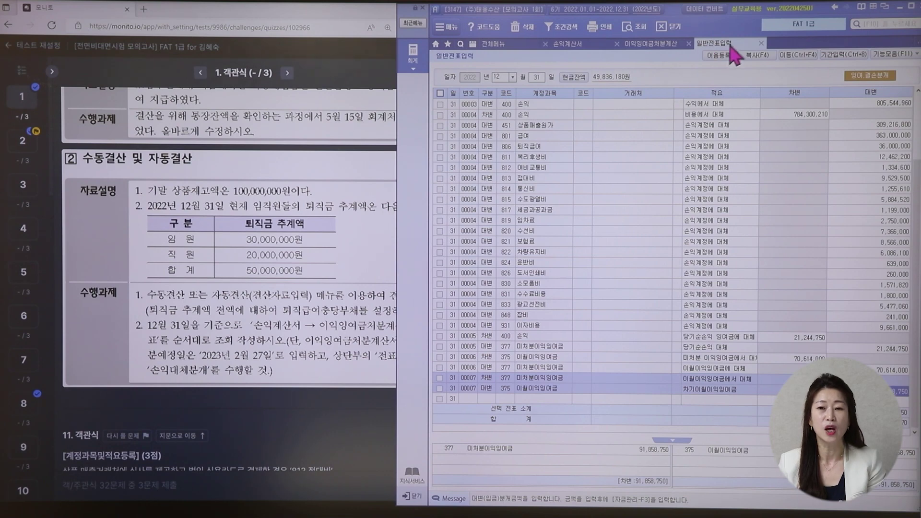
click(762, 43)
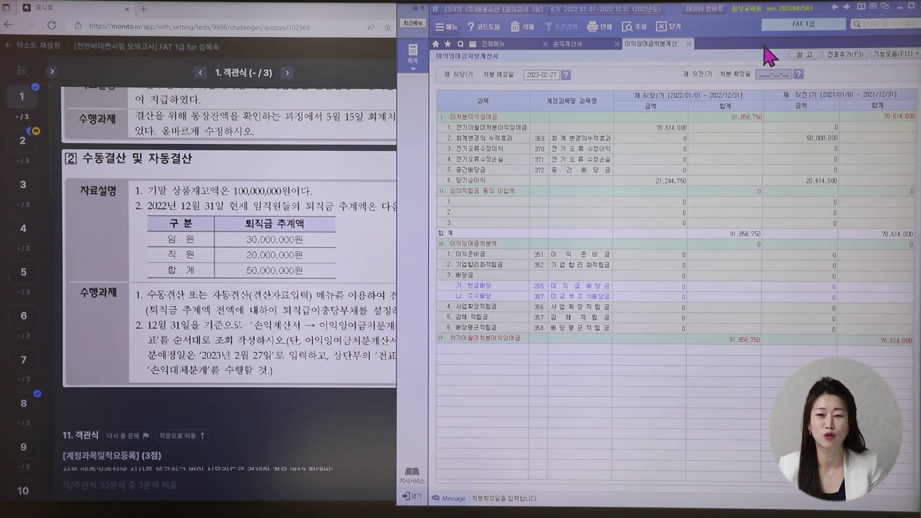
click(689, 44)
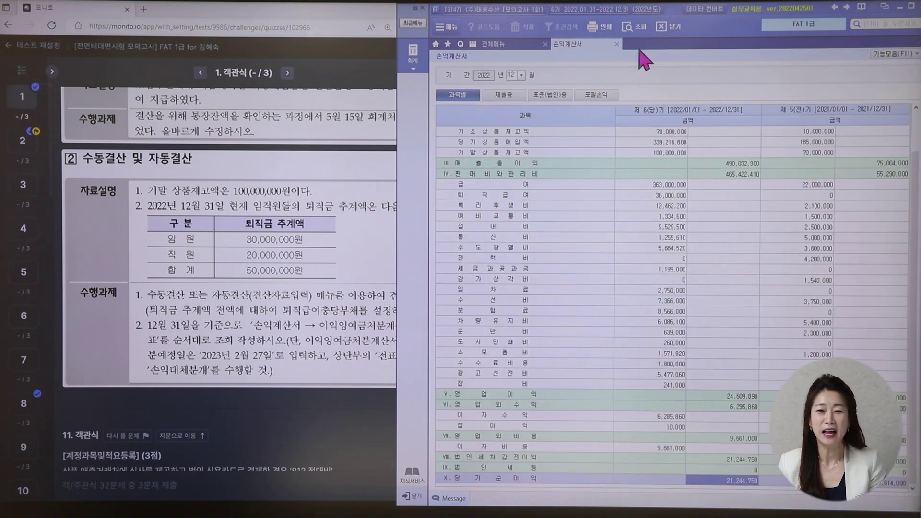
click(616, 43)
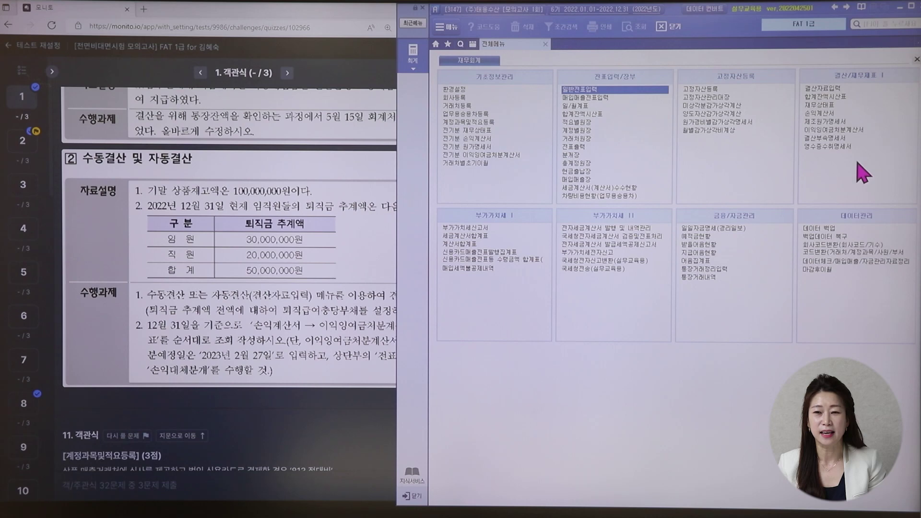
Open the 재무상태표 for December 2022, check the 미처분이익잉여금 amount, and close the statement
click(839, 105)
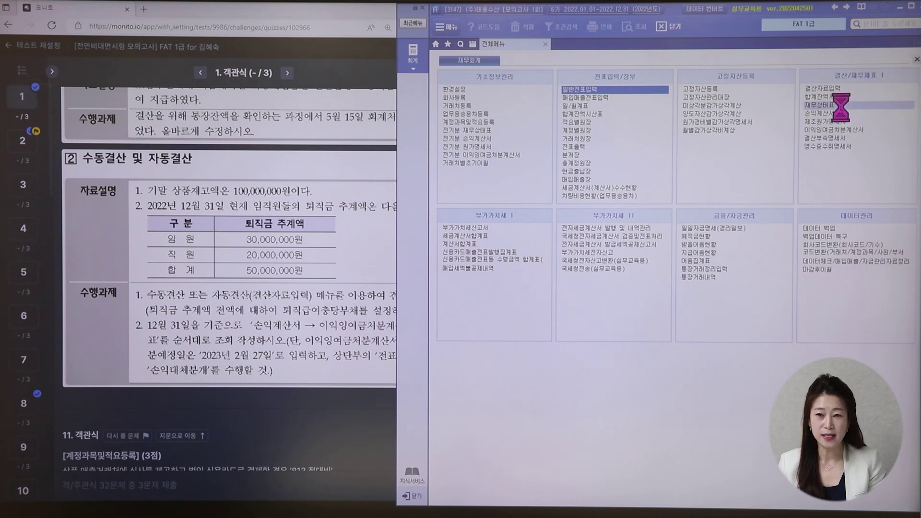
key(Return)
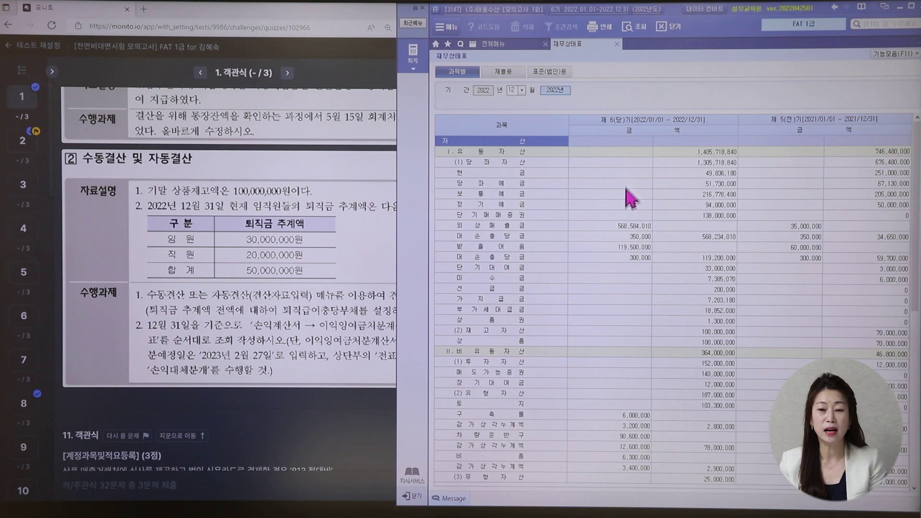
scroll(632, 197, down, 9)
scroll(689, 428, down, 1)
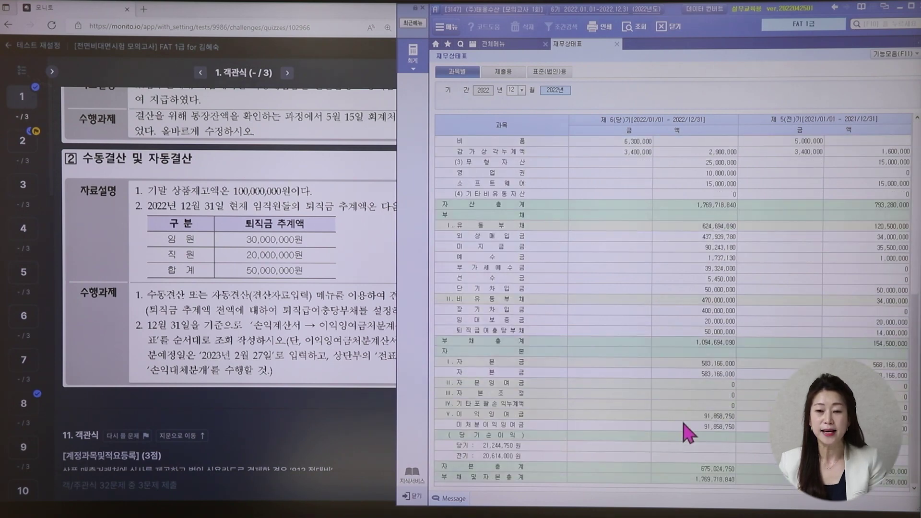
click(698, 427)
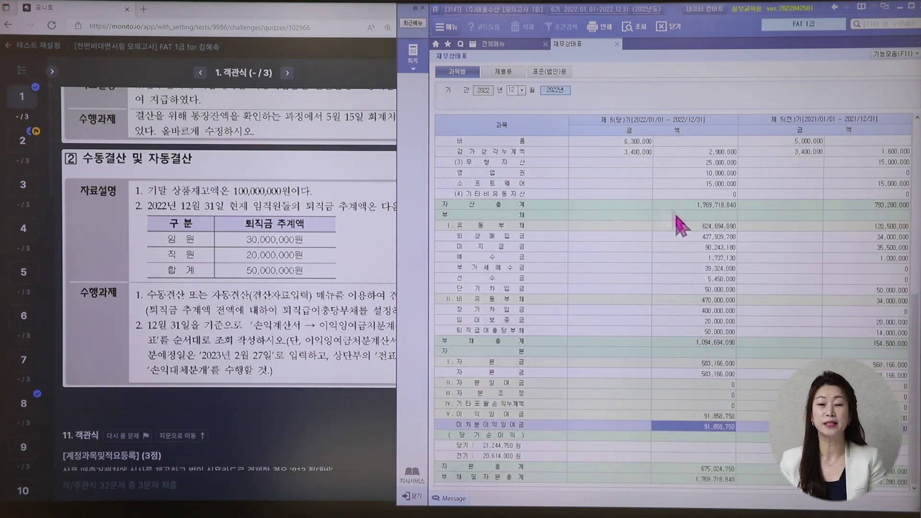
click(617, 45)
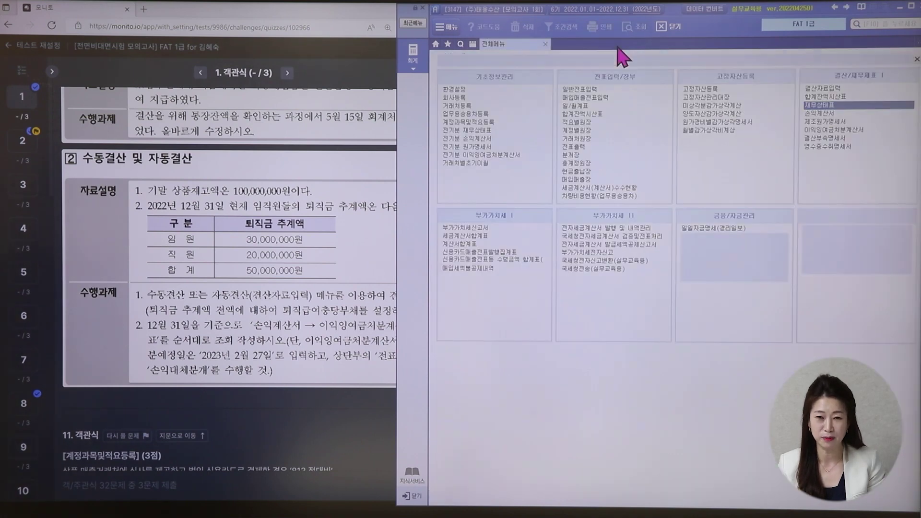
Read through the exam's multiple-choice questions from 11 onward, up to question 14 on the 영수증수취명세서
click(470, 367)
scroll(470, 368, down, 1)
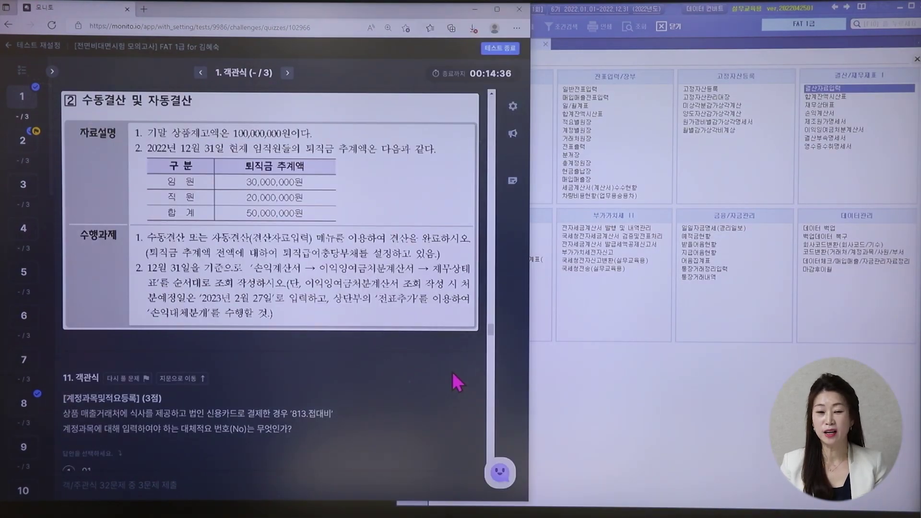
scroll(452, 375, down, 2)
scroll(452, 372, down, 1)
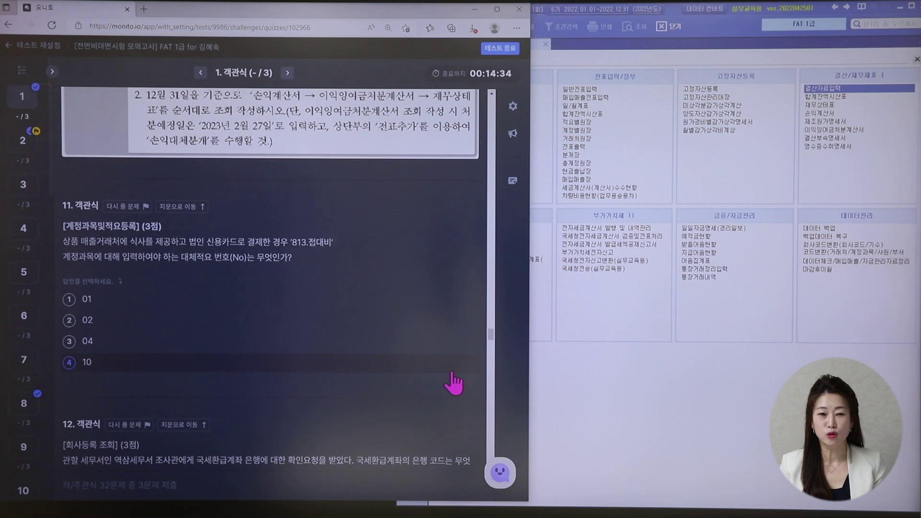
scroll(420, 287, down, 2)
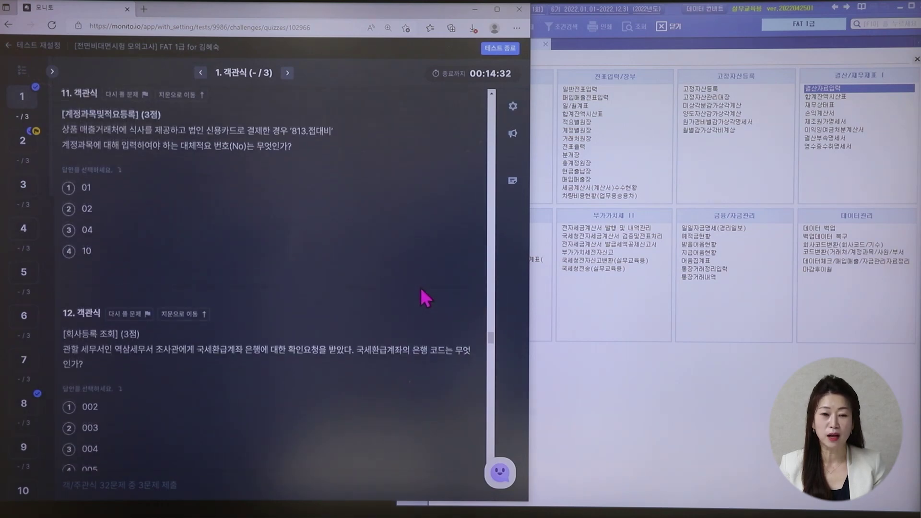
scroll(420, 286, down, 1)
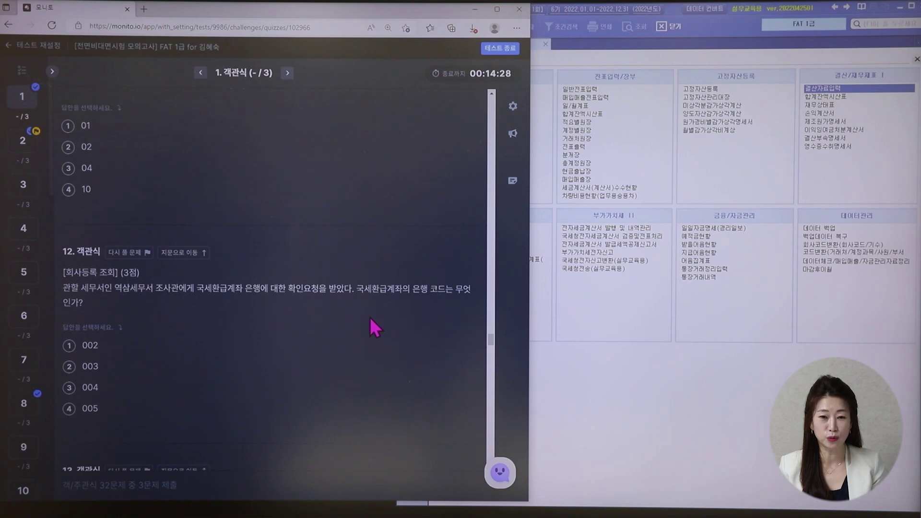
scroll(371, 321, down, 2)
scroll(370, 326, down, 4)
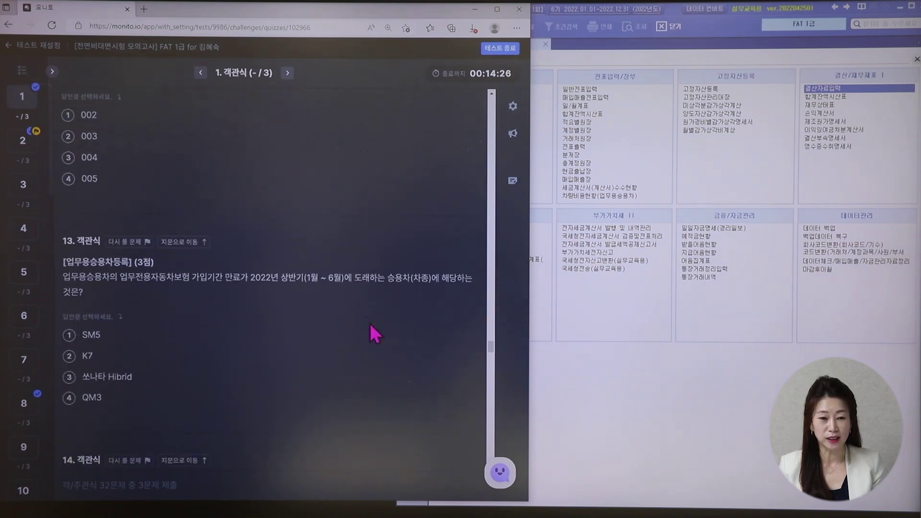
scroll(371, 327, down, 2)
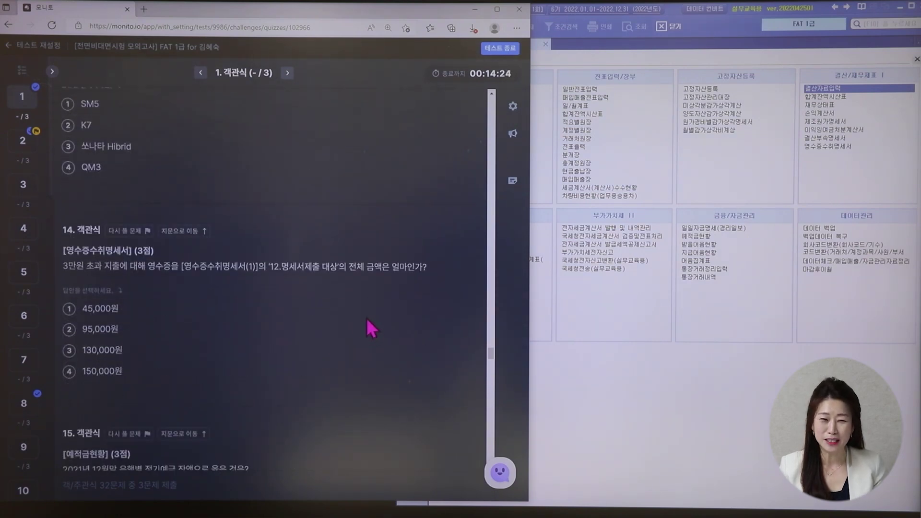
scroll(368, 329, down, 1)
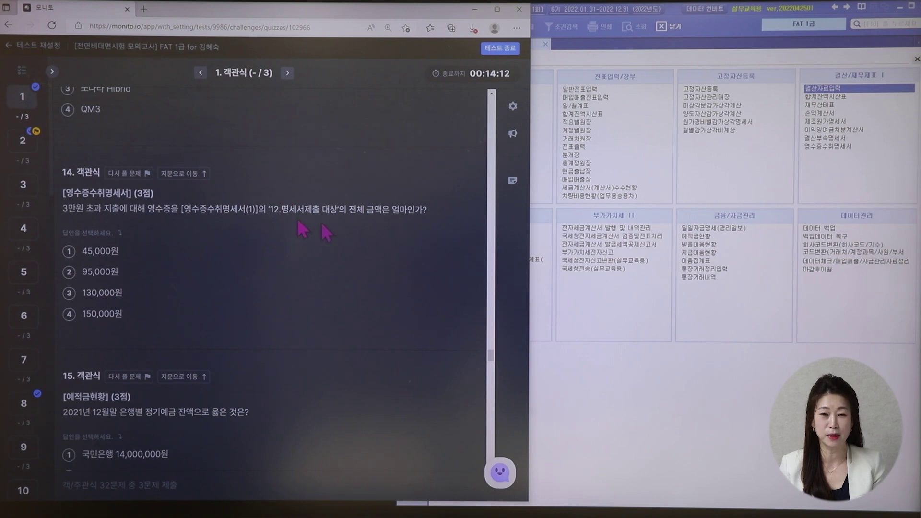
Open the 영수증수취명세서 in Smart A and check the 12.명세서제출 대상 amount in 영수증수취명세서(1)
click(564, 59)
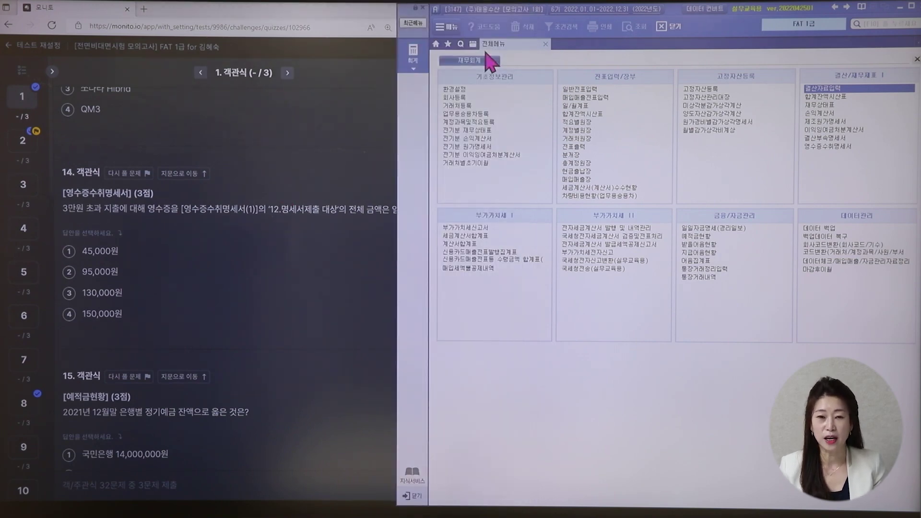
click(412, 54)
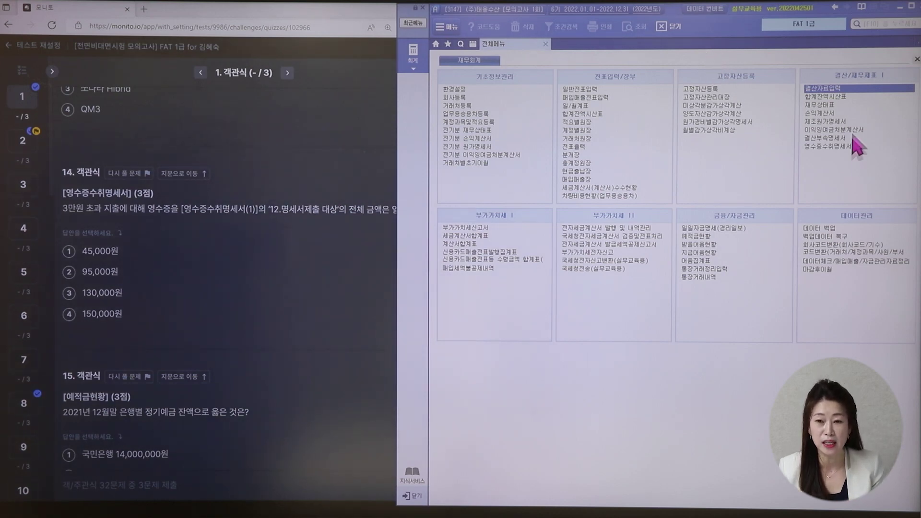
click(841, 146)
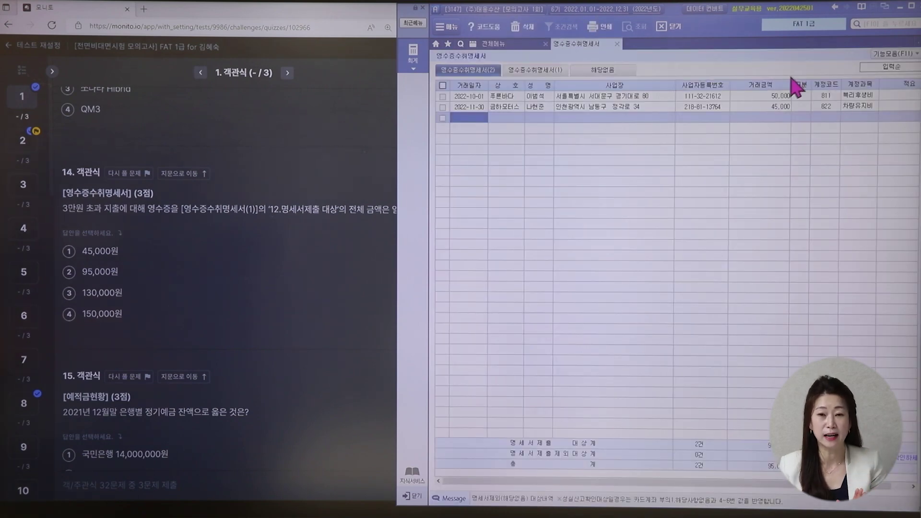
click(559, 71)
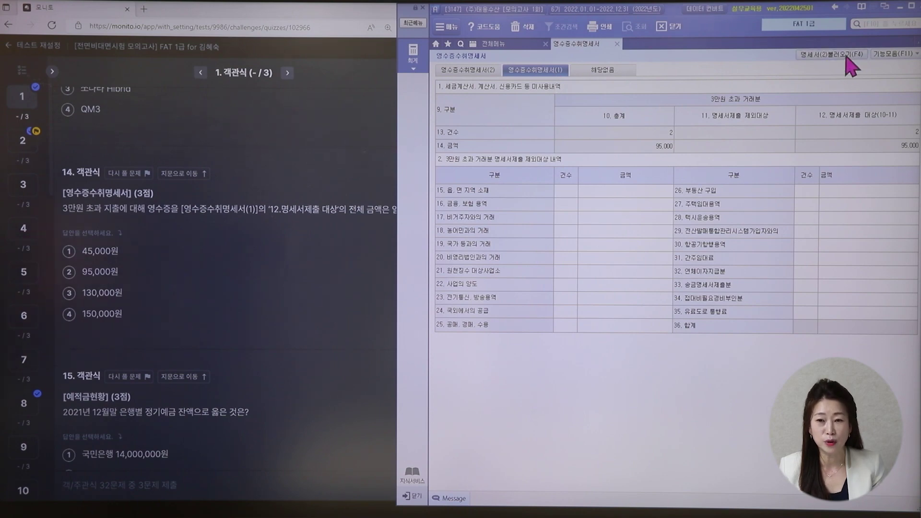
click(898, 150)
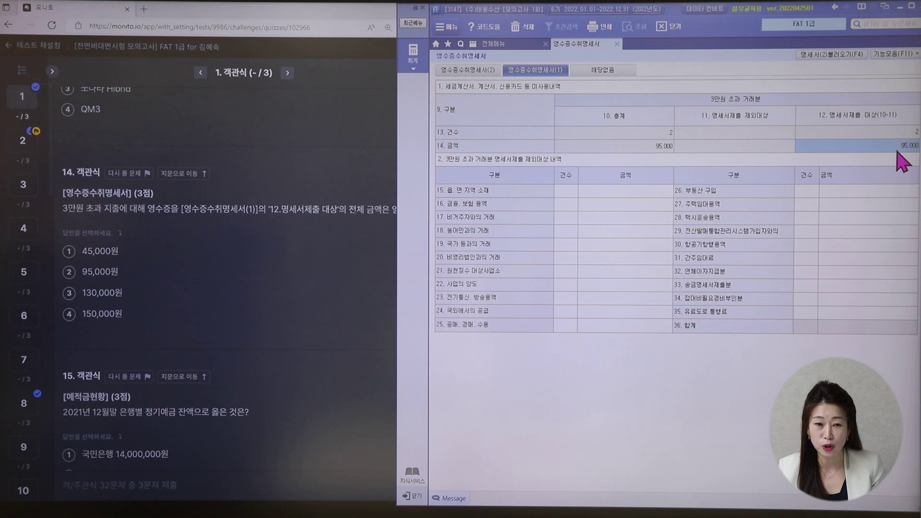
Answer exam question 14 with option 2, 95,000원, and flag the question as 다시 풀 문제
click(75, 278)
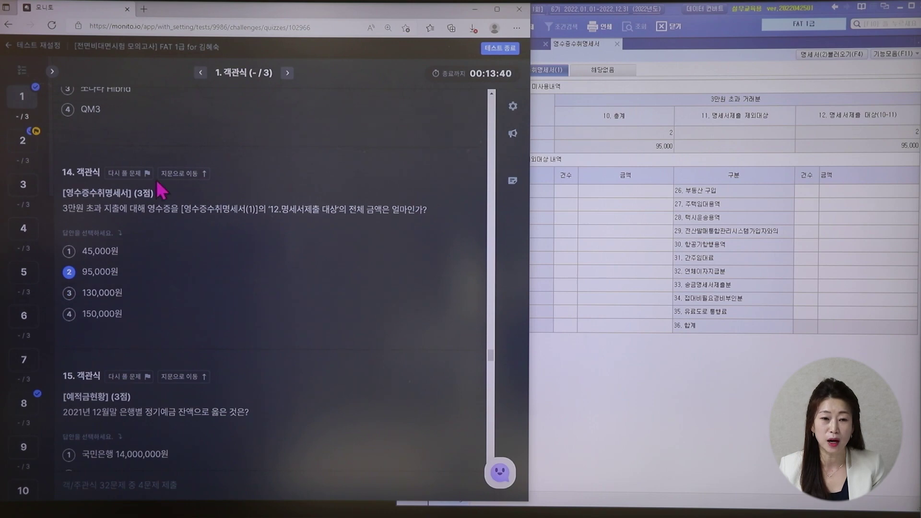
click(116, 175)
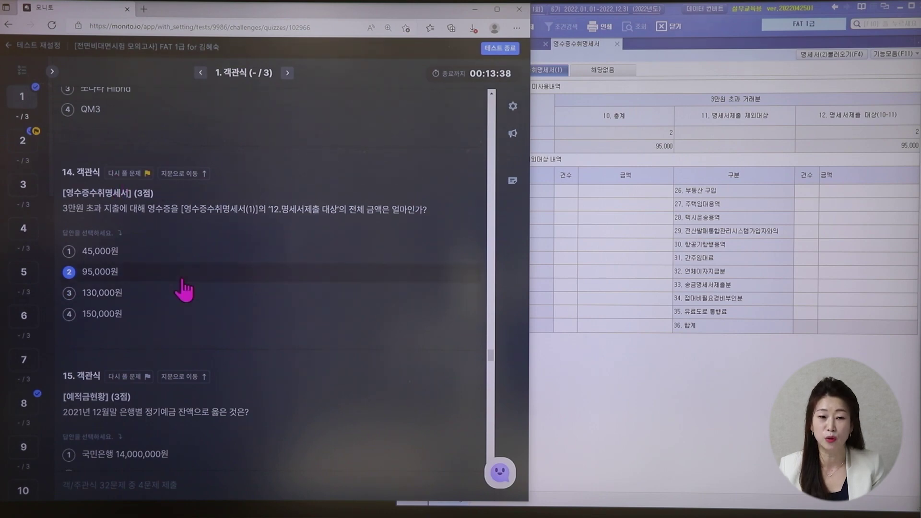
scroll(196, 300, down, 2)
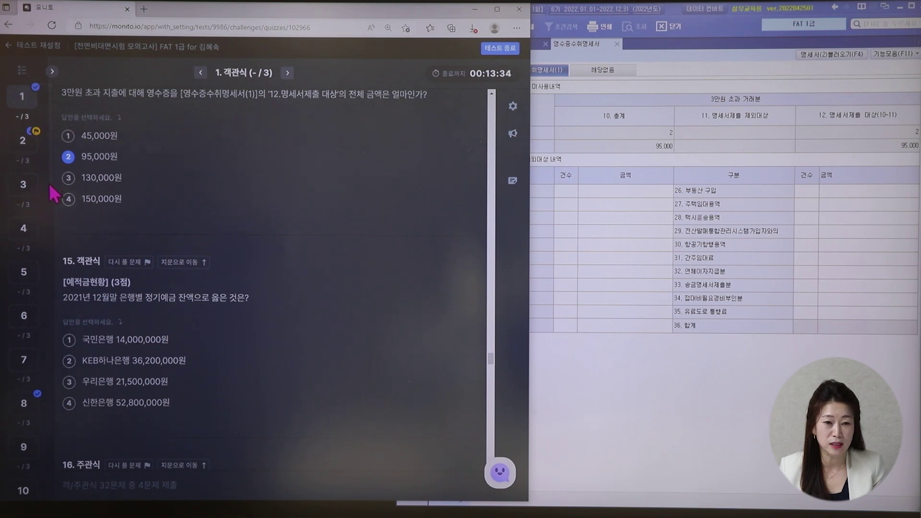
Move on from exam question 14 to question 18 on the 선수금 balance, and close the 영수증수취명세서, saving its contents
scroll(52, 206, down, 5)
scroll(56, 213, down, 7)
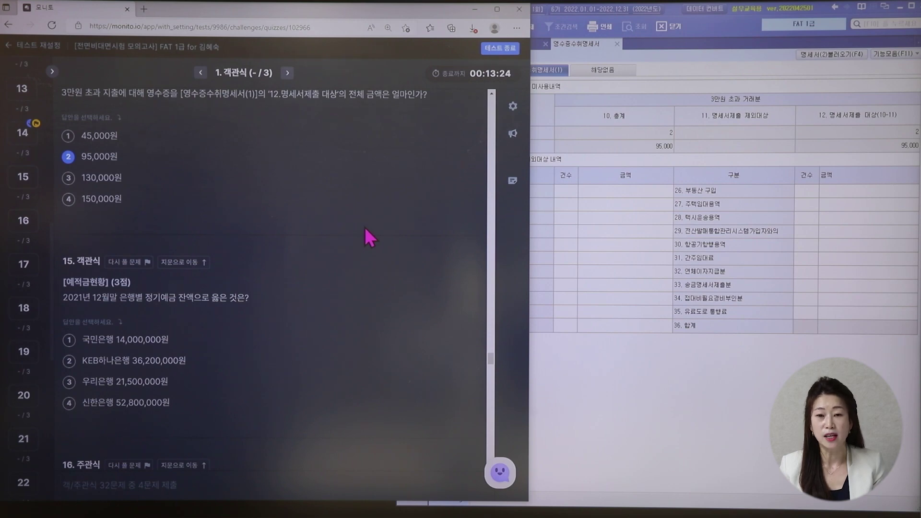
scroll(364, 226, down, 10)
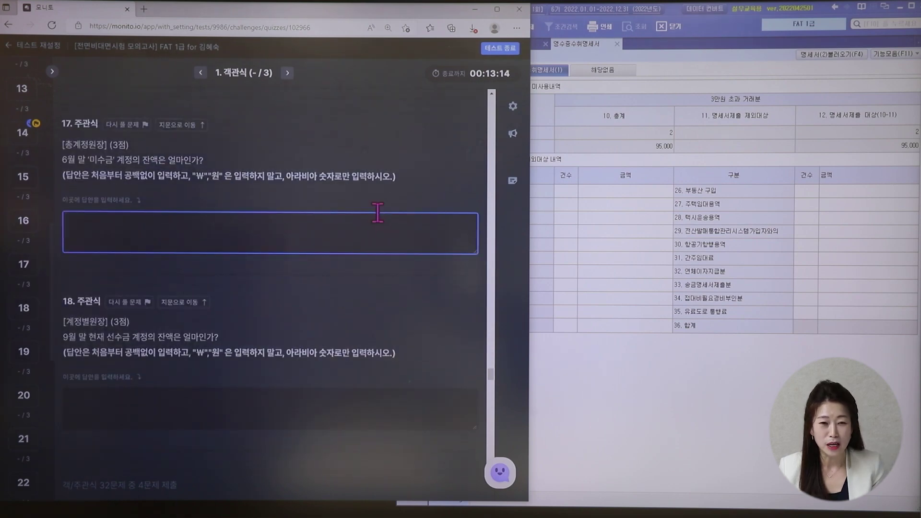
scroll(389, 299, down, 3)
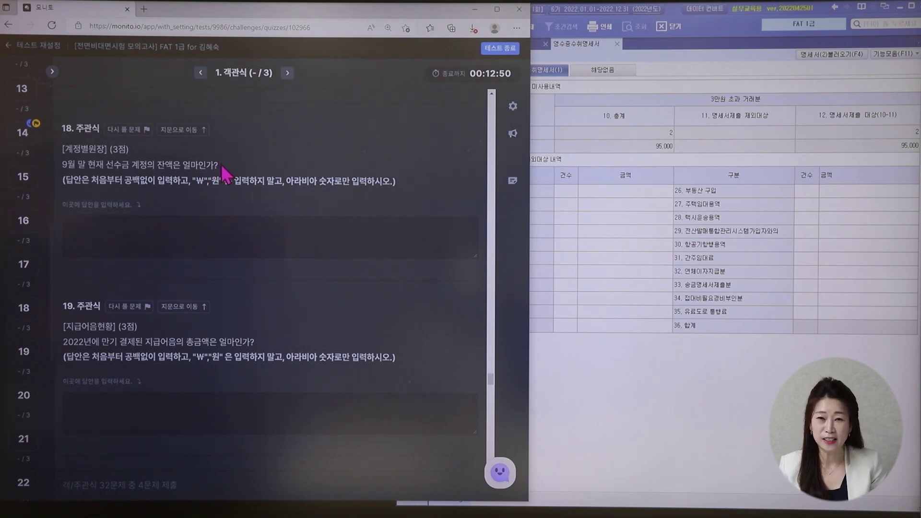
click(617, 46)
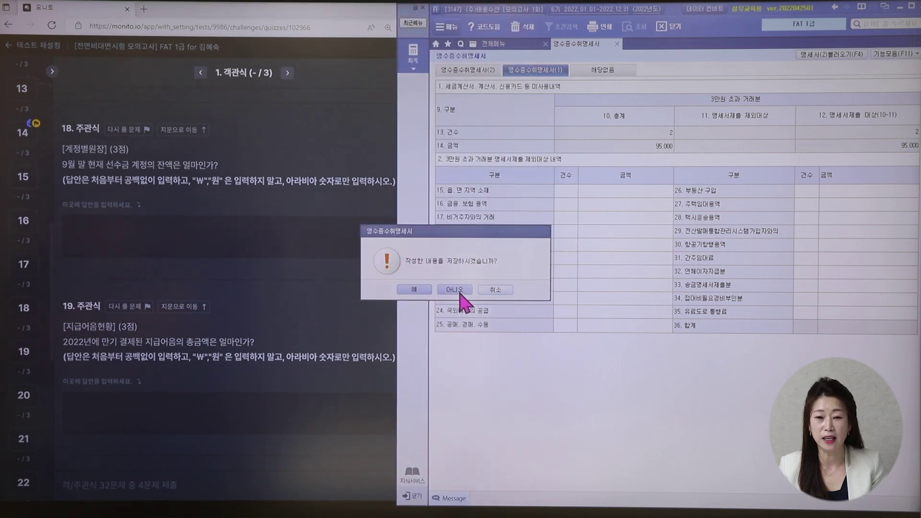
click(421, 291)
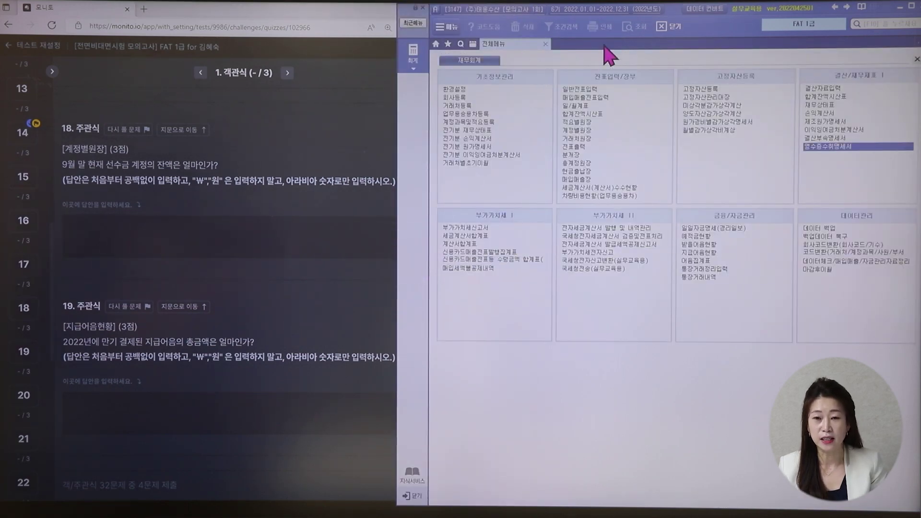
Query the 계정별원장 for account 259 선수금 from January 1 to September 30, 2022, and check the end-of-September 잔액
click(575, 131)
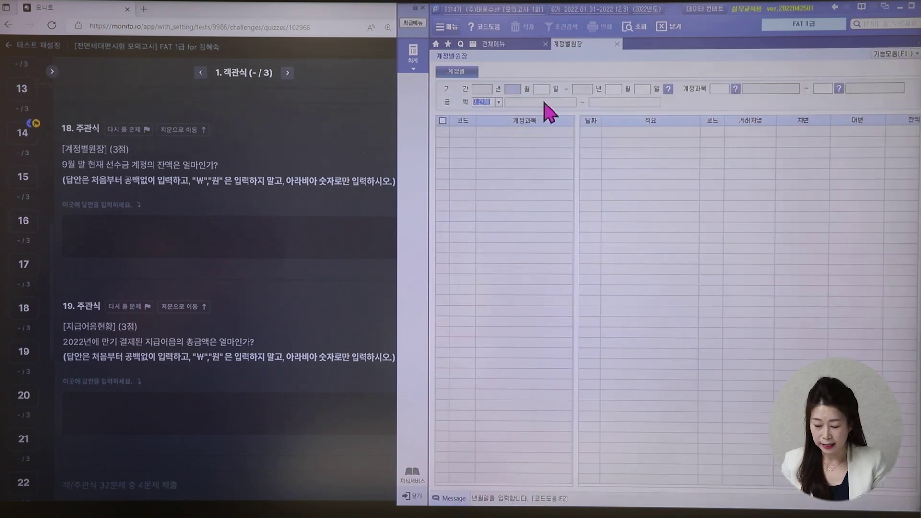
text(01930)
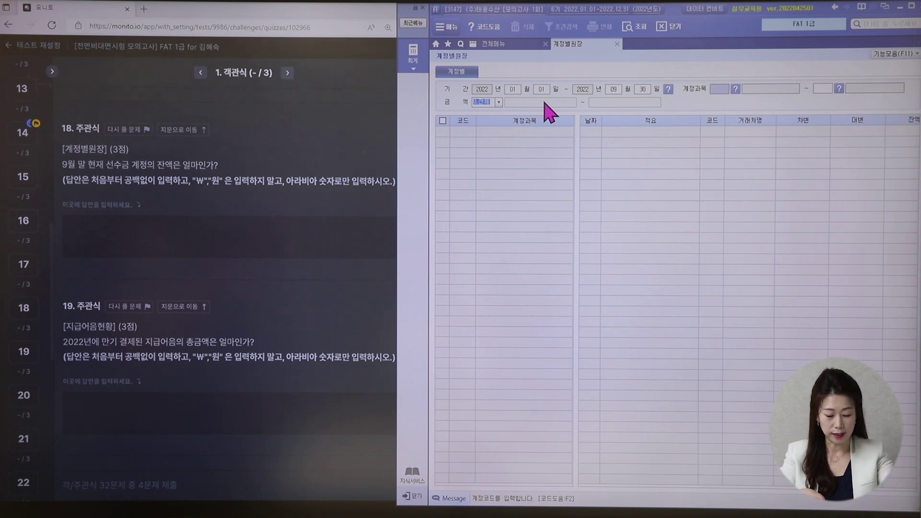
key(F2)
text(선)
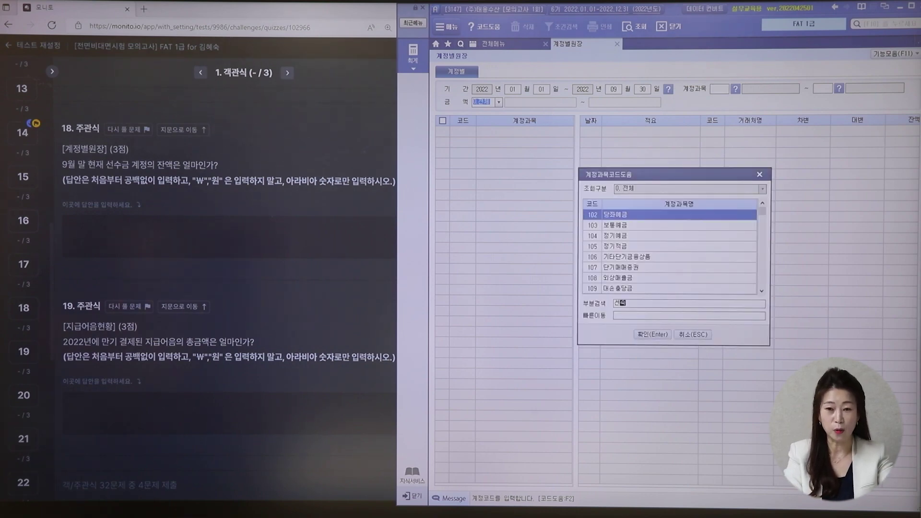
text(수금)
key(Return)
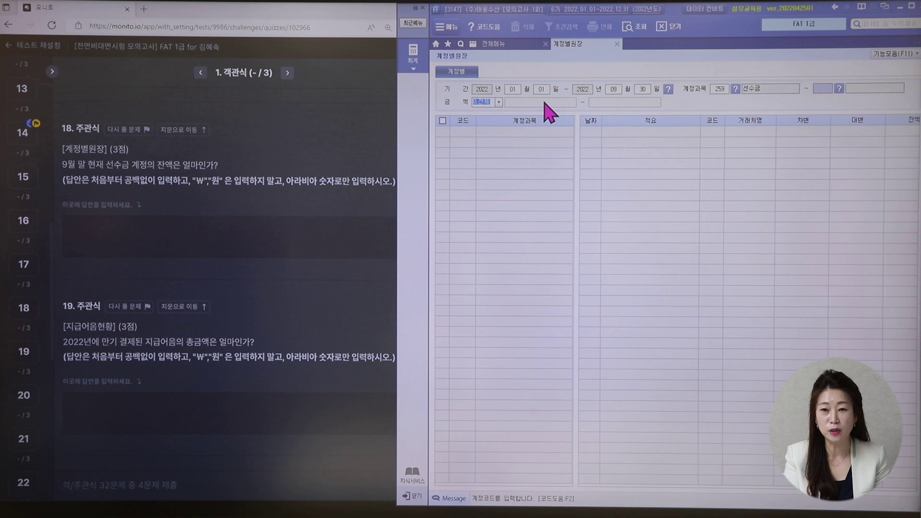
key(Return)
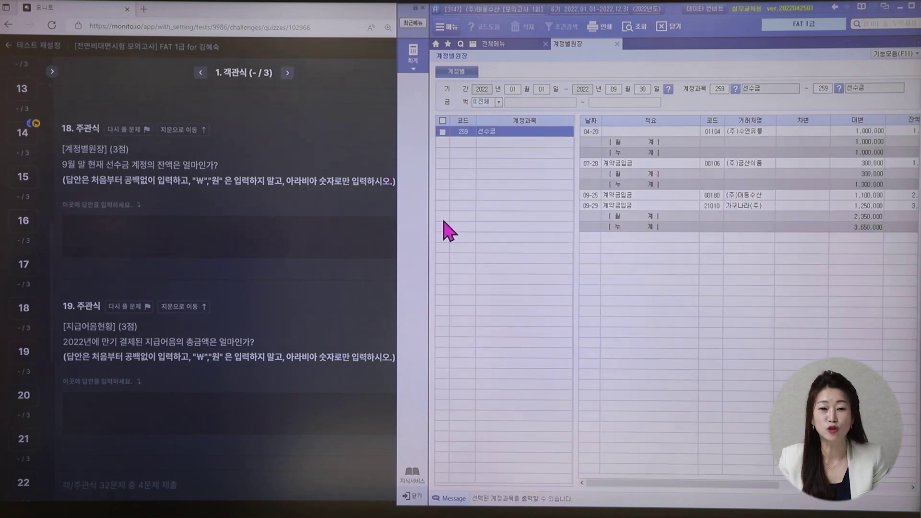
drag(717, 484, 819, 500)
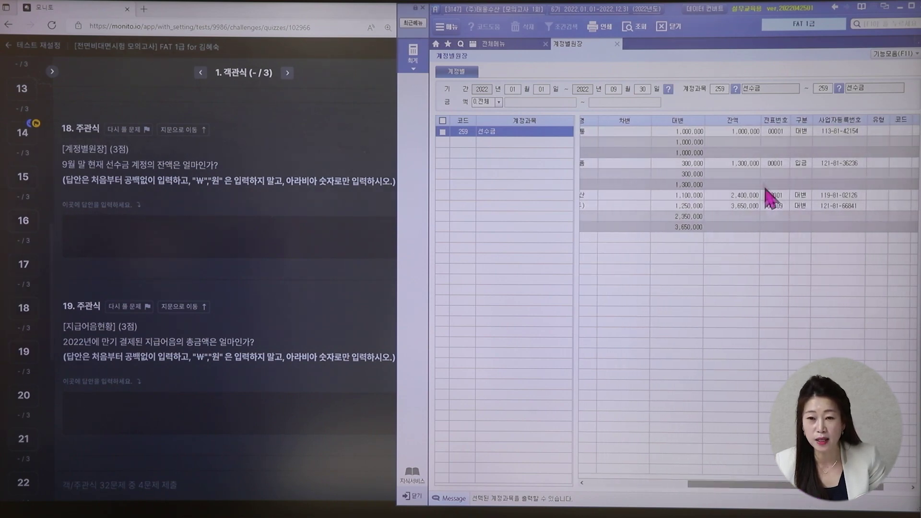
click(750, 207)
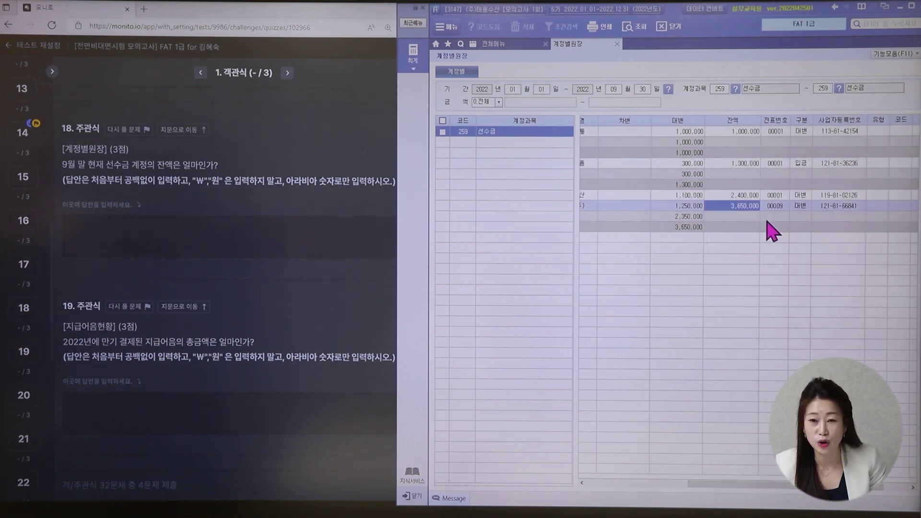
Enter 3,500,000 as the answer to exam question 18
click(152, 231)
click(126, 236)
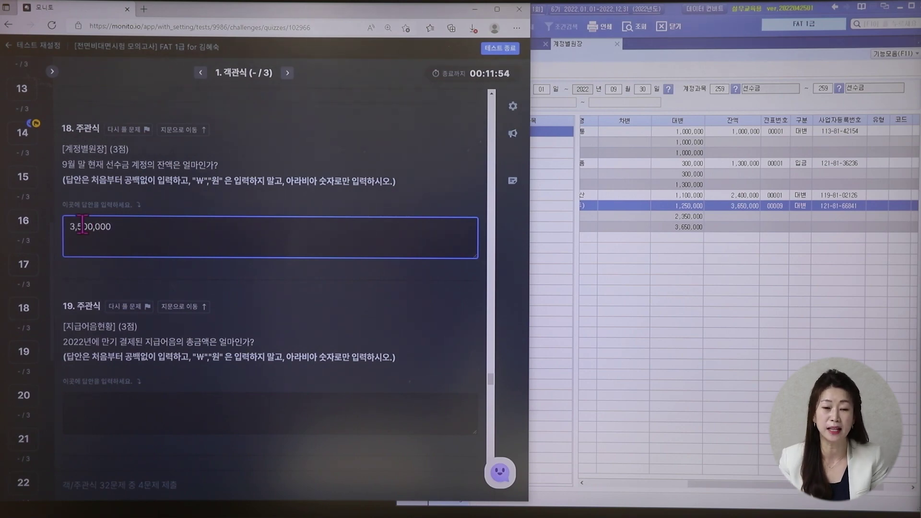
click(155, 203)
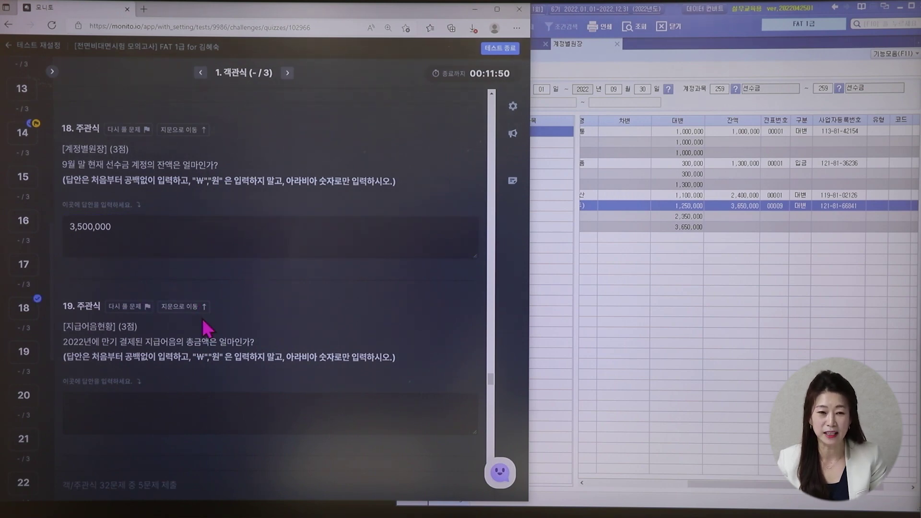
Move on to exam question 25 and open the 매입세액불공제내역 in Smart A for January to March 2022
scroll(202, 318, down, 3)
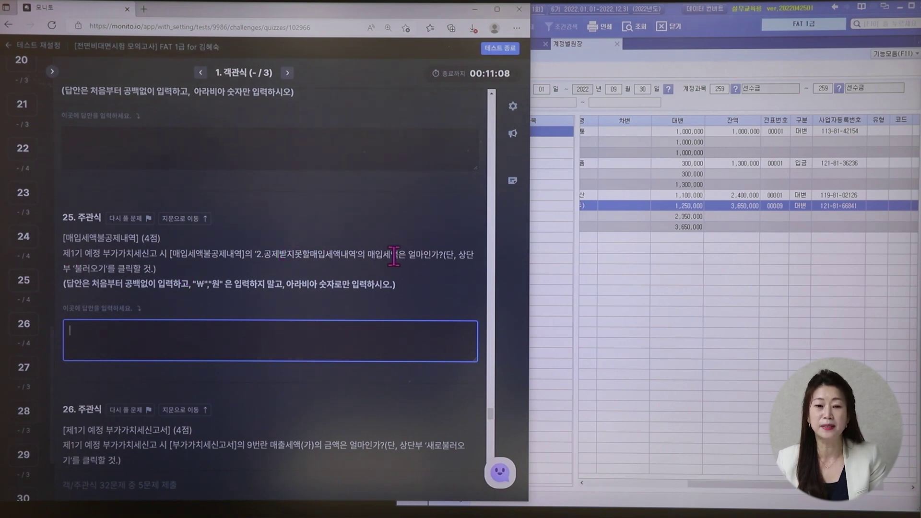
click(658, 70)
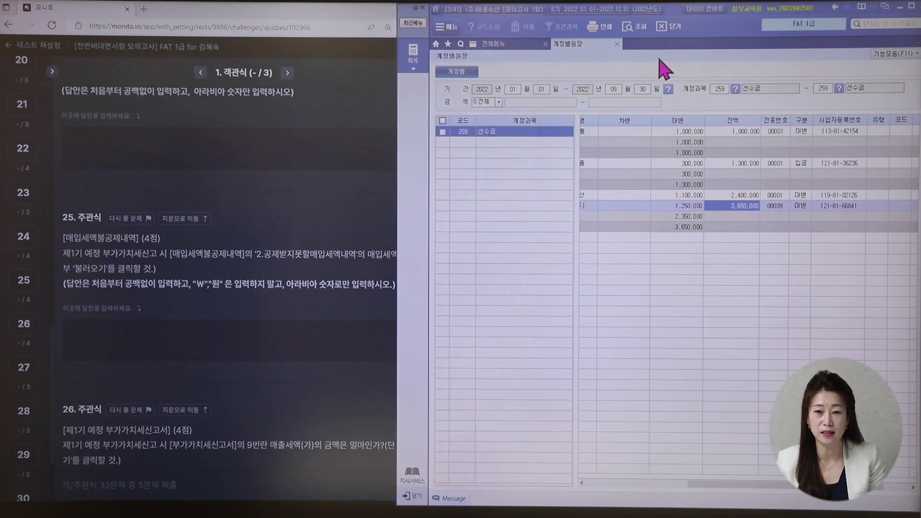
click(485, 43)
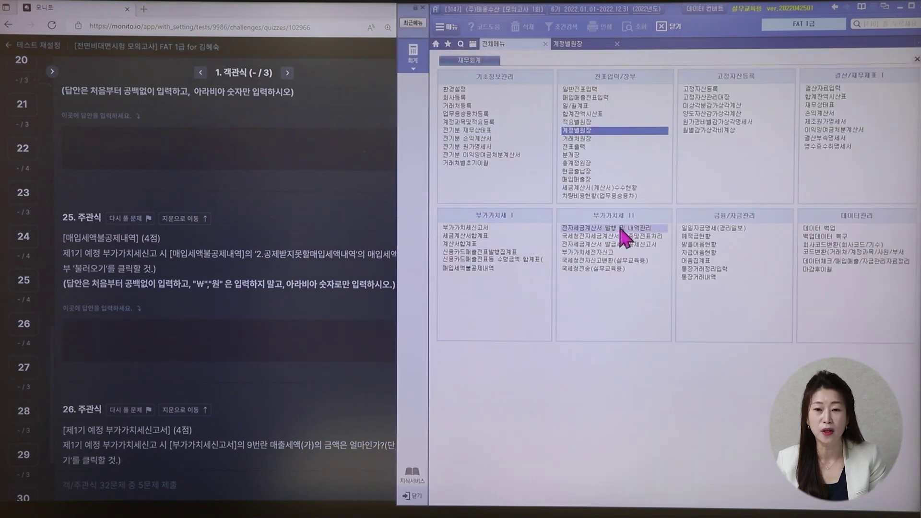
click(468, 272)
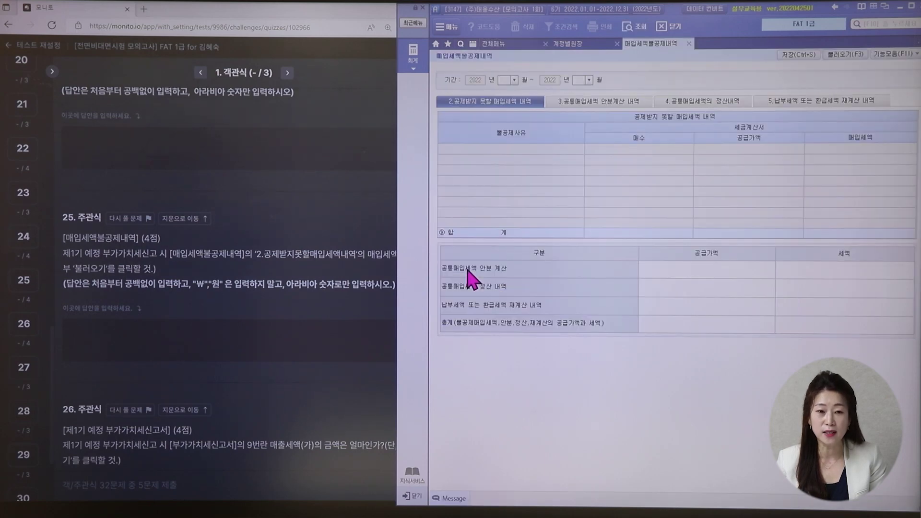
text(1)
key(Return)
text(3)
key(Return)
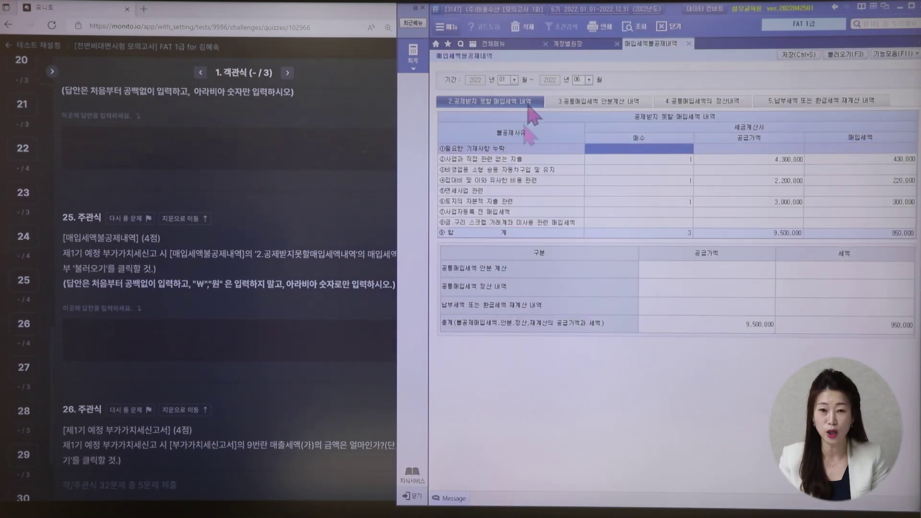
click(578, 81)
text(3)
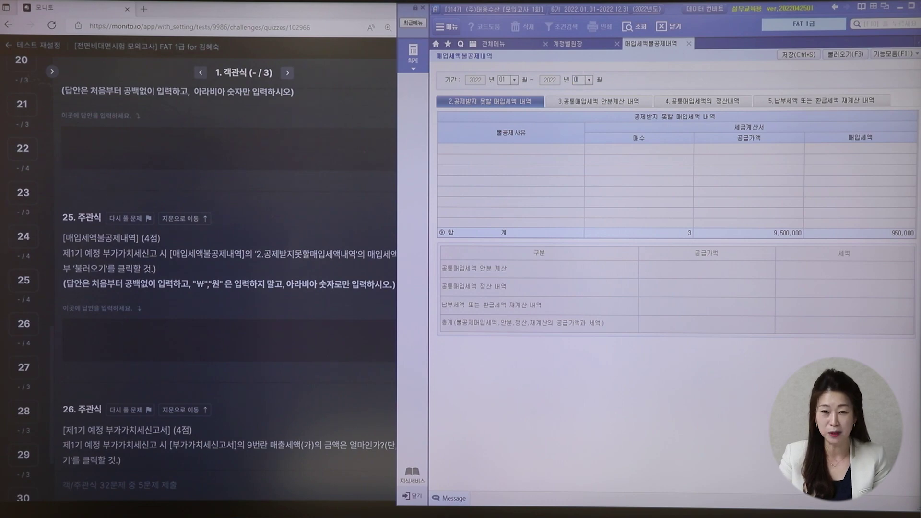
key(Return)
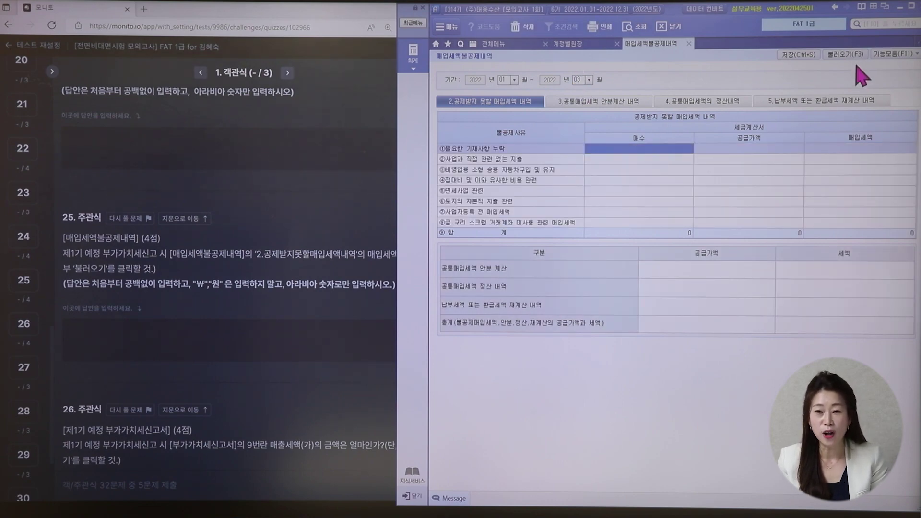
Load the non-deductible entries from 매입매출전표입력 into the 매입세액불공제내역 with 불러오기, confirming the replacement of existing data
click(845, 55)
click(653, 315)
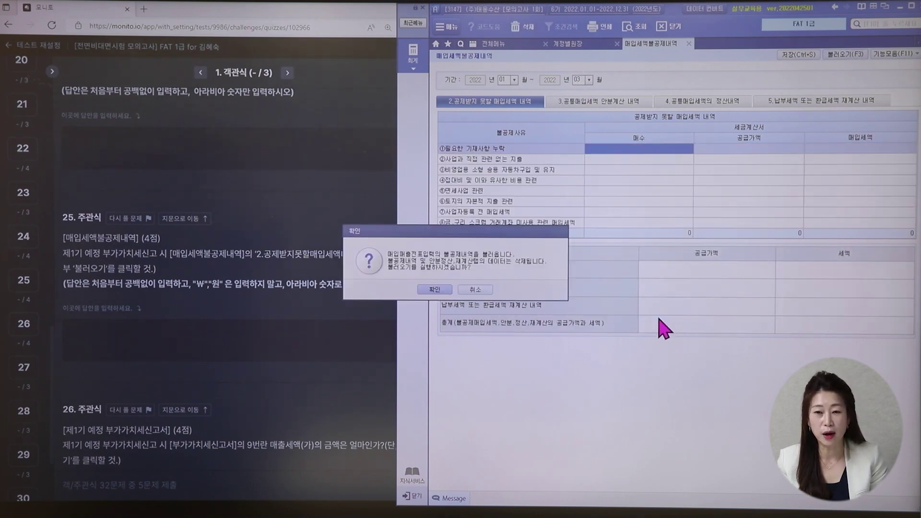
click(434, 290)
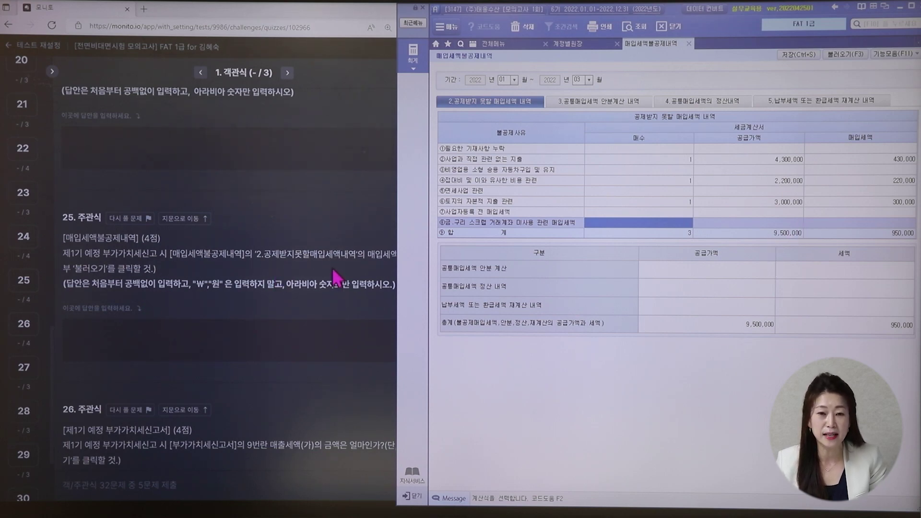
Enter 950,000 as the answer to exam question 25
click(386, 232)
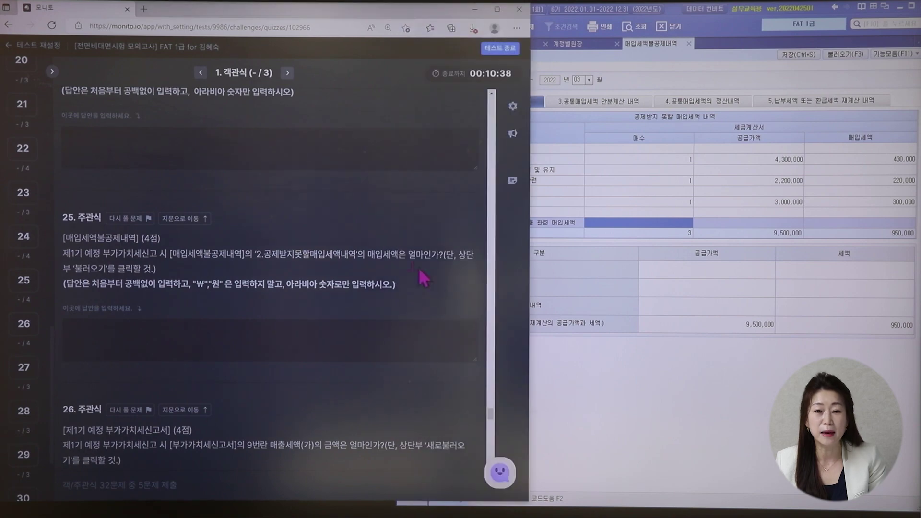
click(105, 355)
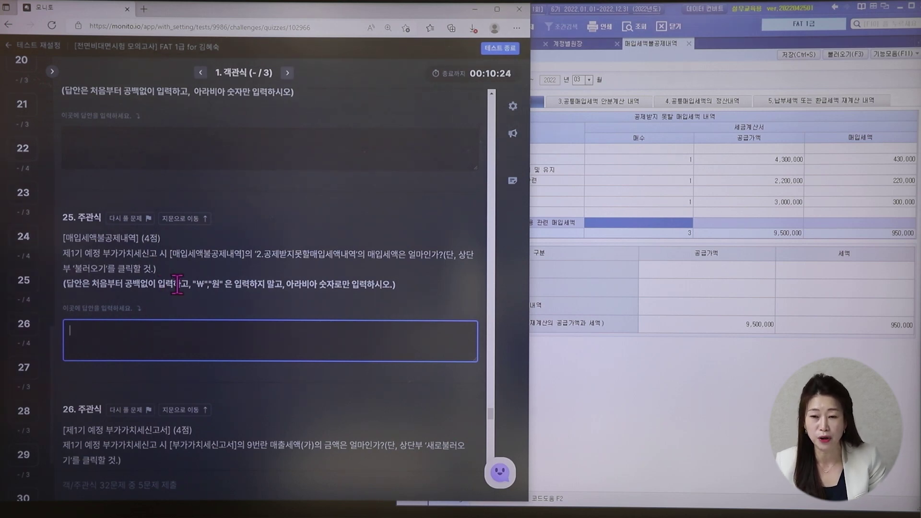
click(172, 330)
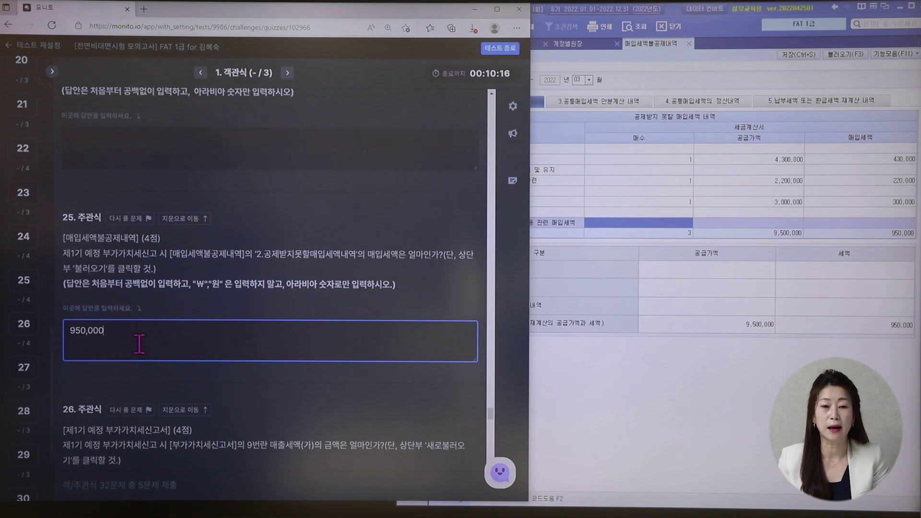
click(249, 316)
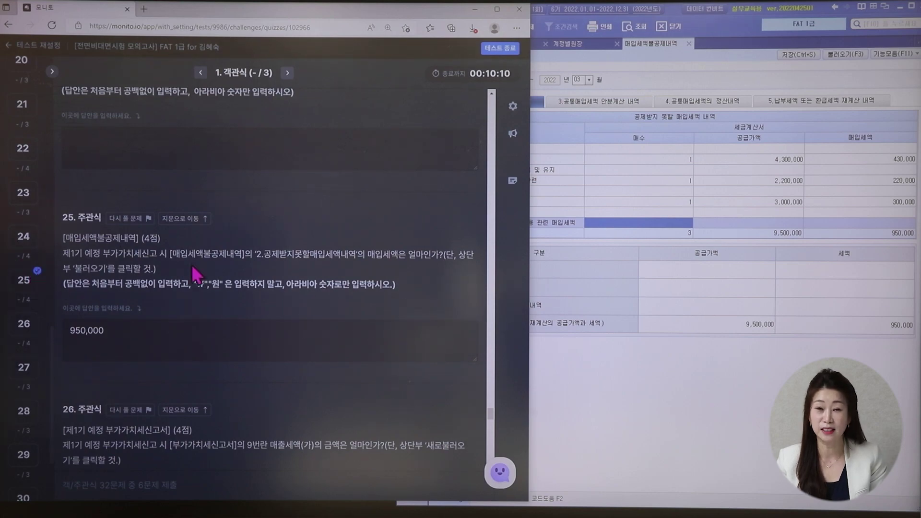
Move on to exam question 31 and open the 재무상태표 in Smart A for December 2022
scroll(218, 282, down, 10)
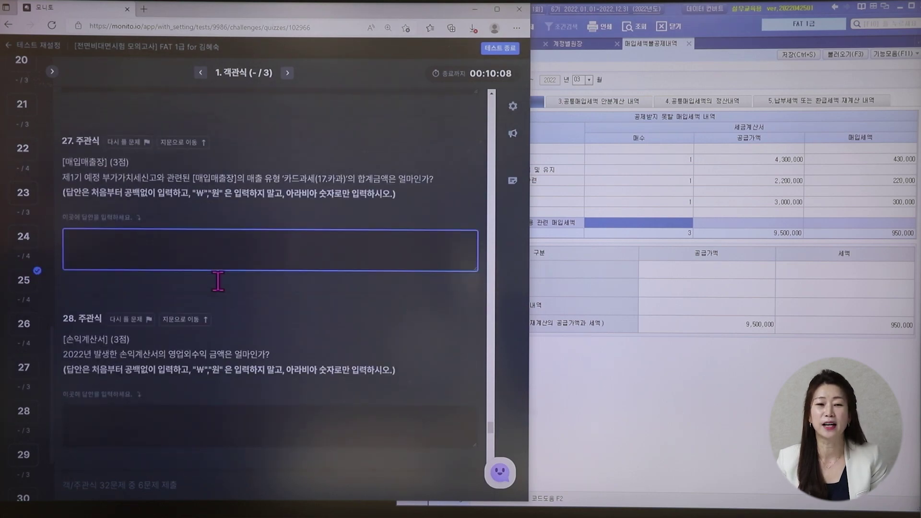
scroll(219, 288, down, 10)
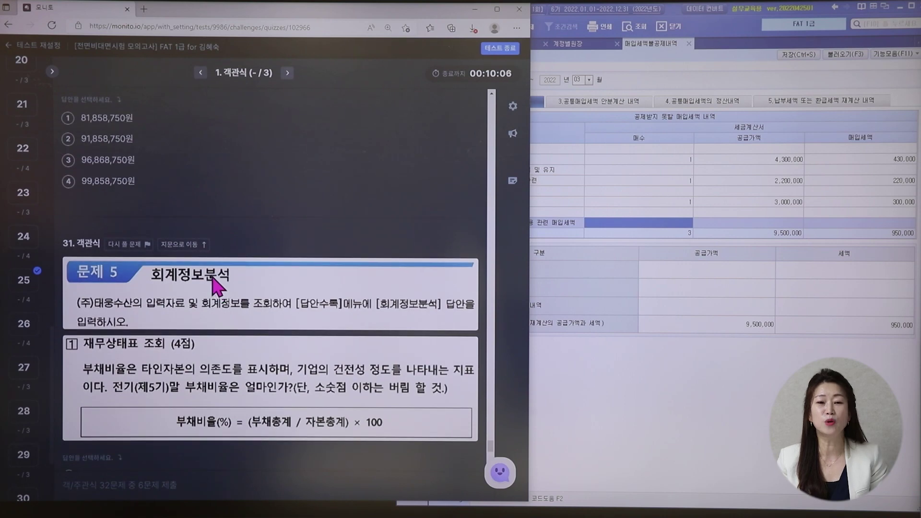
scroll(191, 221, down, 3)
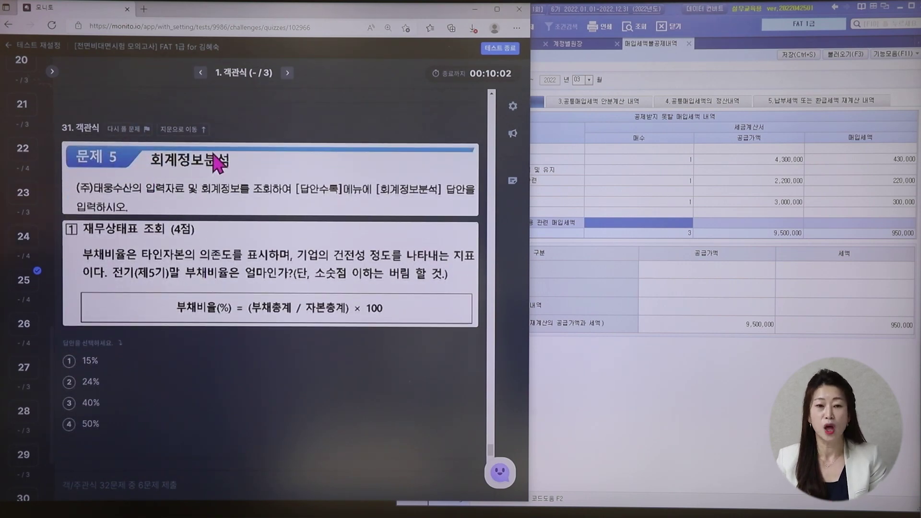
scroll(216, 199, down, 1)
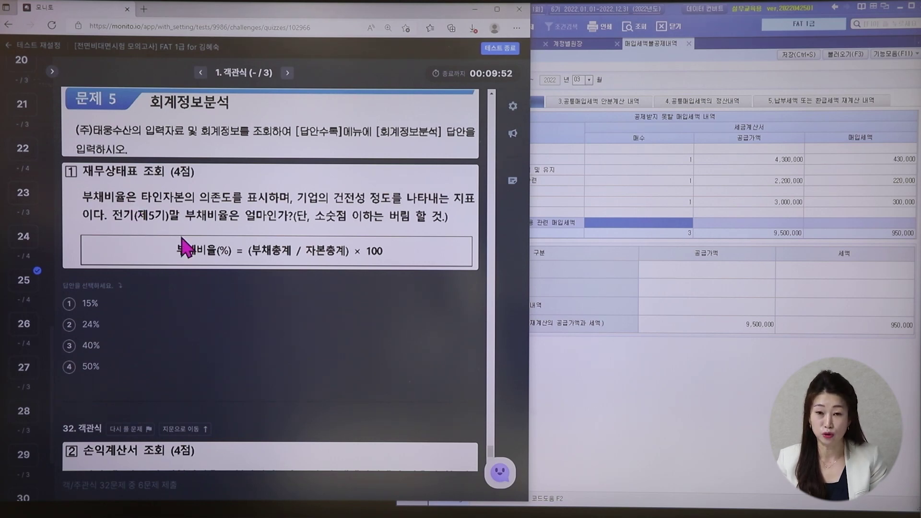
click(617, 72)
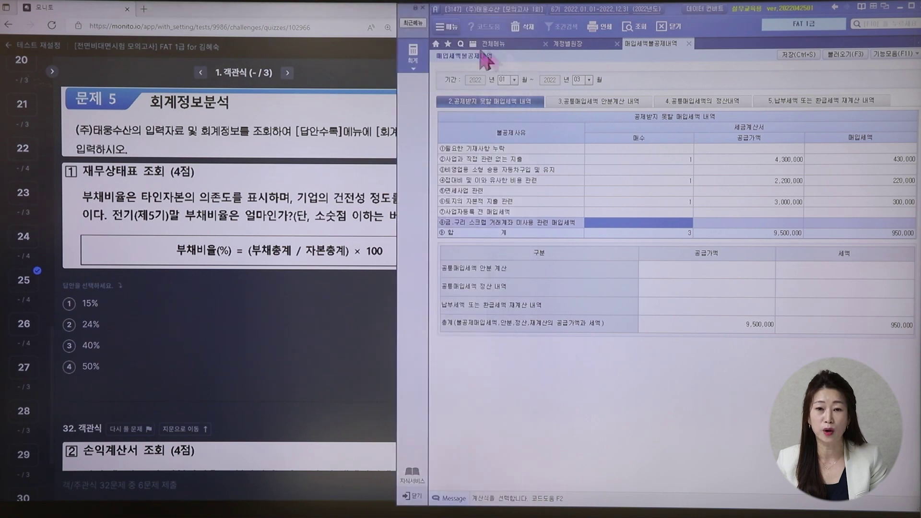
click(492, 44)
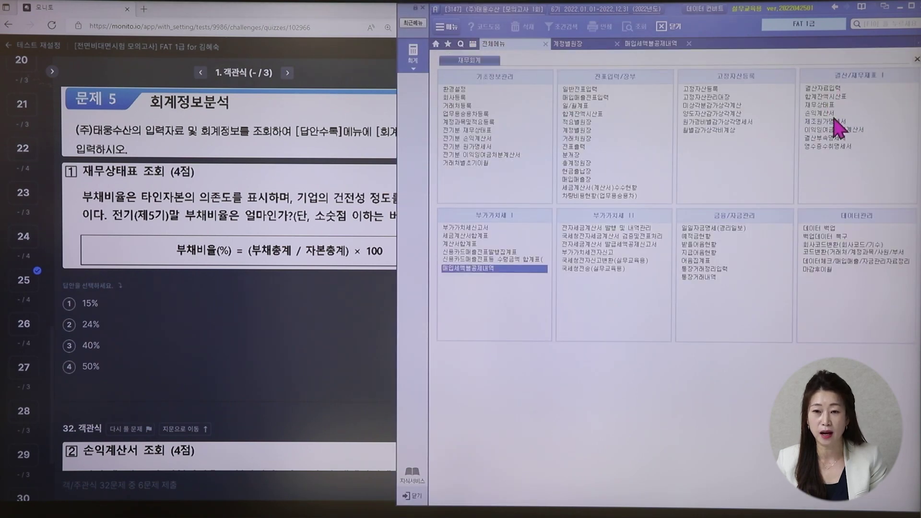
click(829, 106)
text(12)
key(Return)
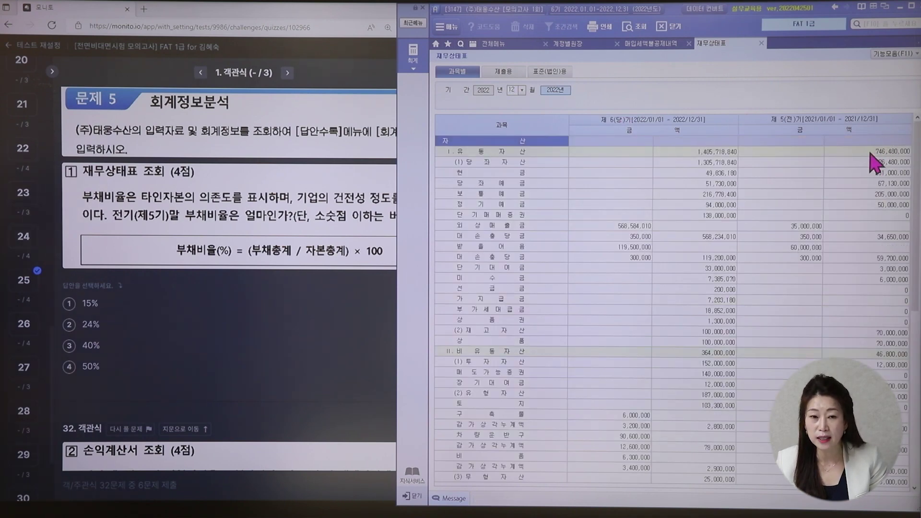
Open the calculator over the 재무상태표 and enter the 제5(전)기 부채총계 of 154,500,000 as the first amount
scroll(856, 267, down, 3)
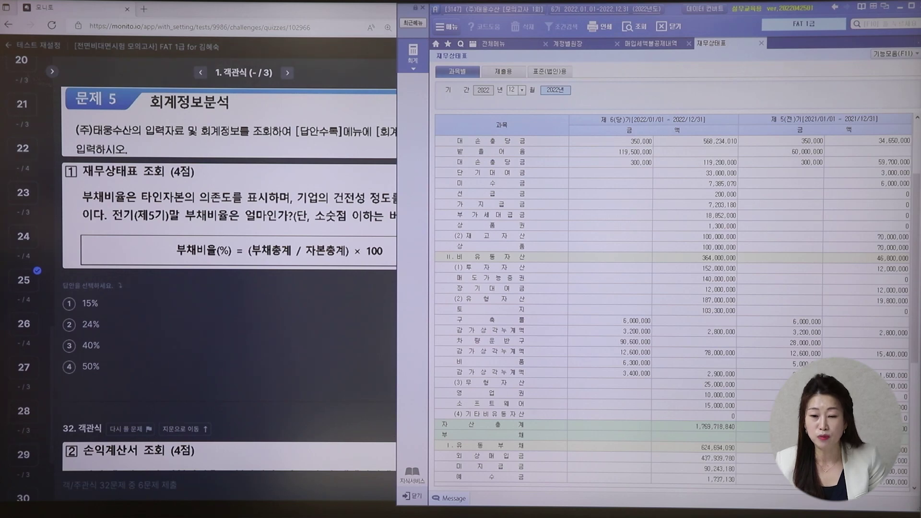
scroll(800, 366, down, 3)
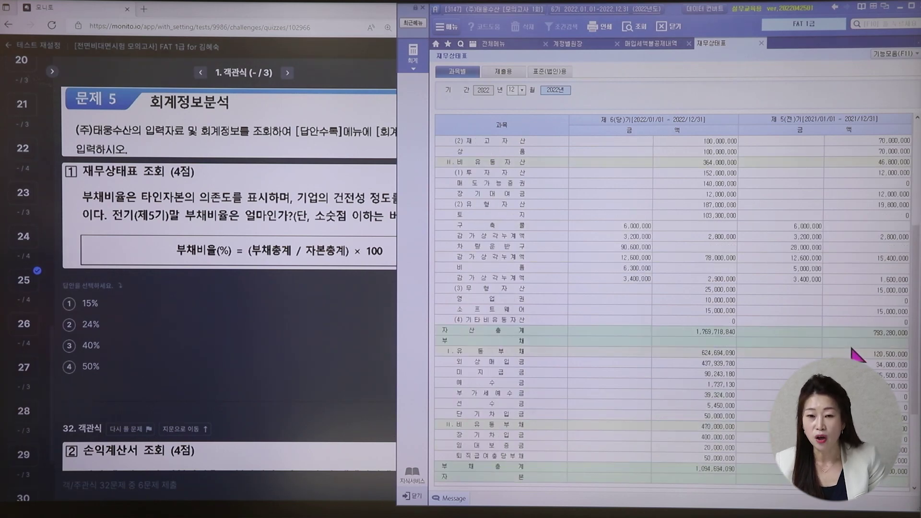
scroll(800, 369, down, 3)
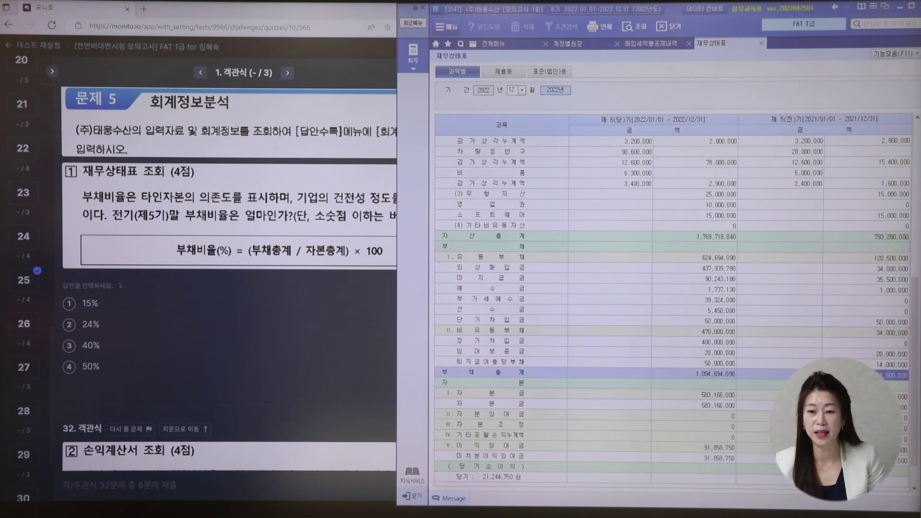
right_click(800, 374)
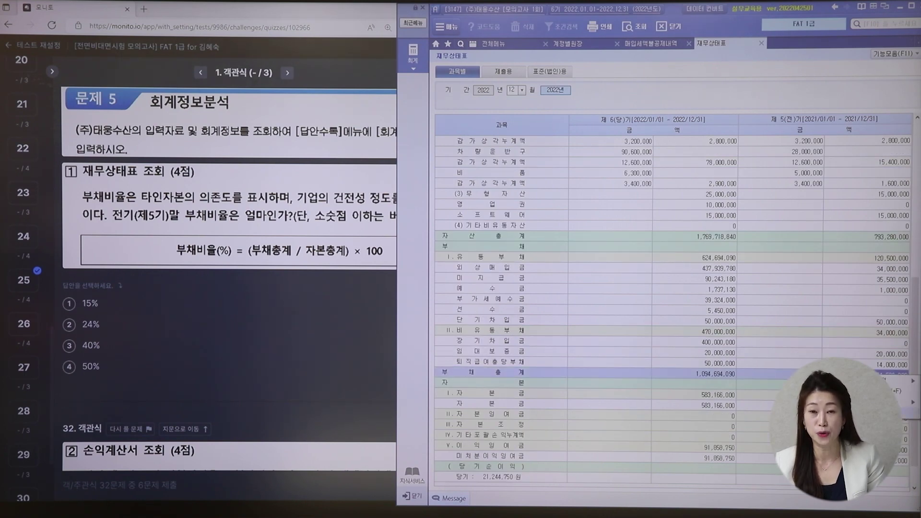
click(835, 413)
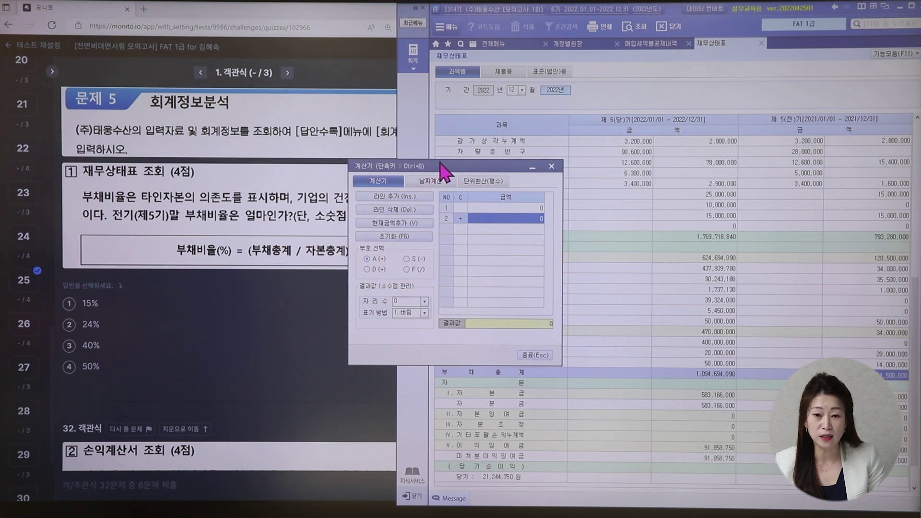
drag(440, 164, 489, 136)
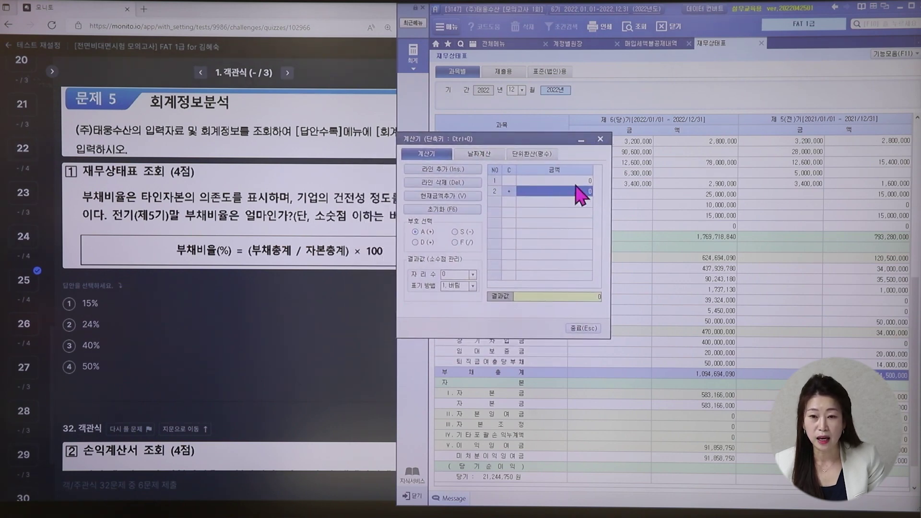
click(571, 181)
click(571, 180)
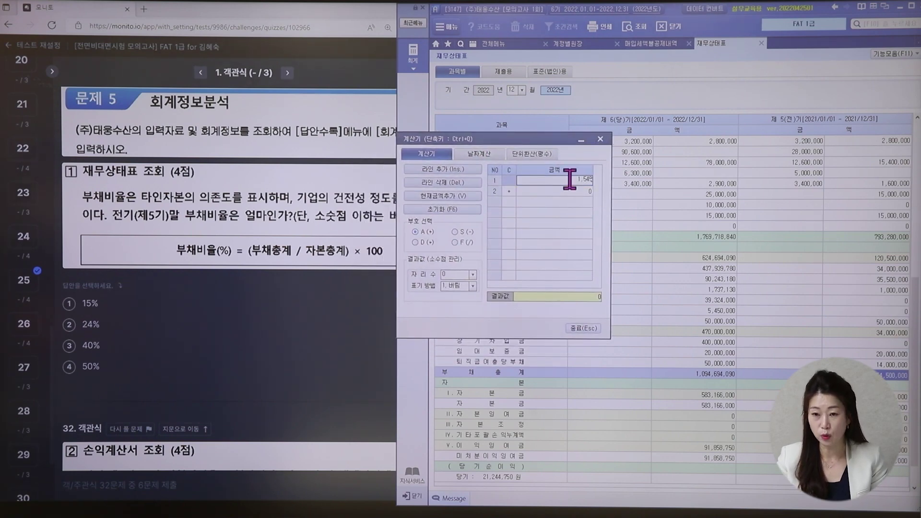
Divide the amount by the 제5(전)기 자본총계 of 638,780,000 and multiply it by 100 in the calculator
click(575, 190)
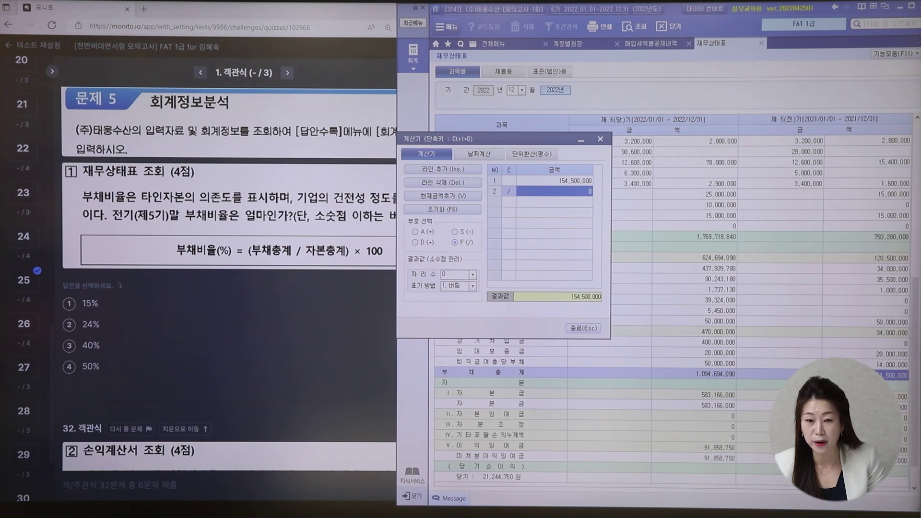
scroll(672, 312, down, 1)
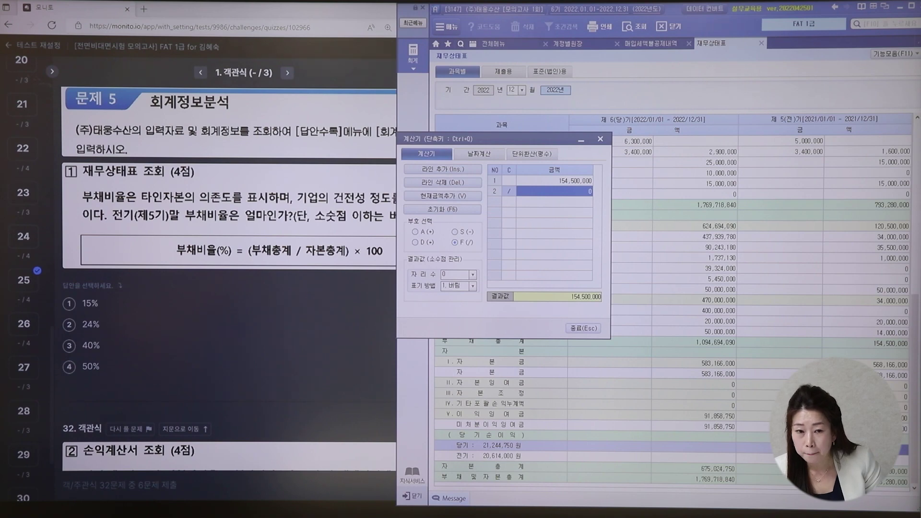
click(866, 470)
key(v)
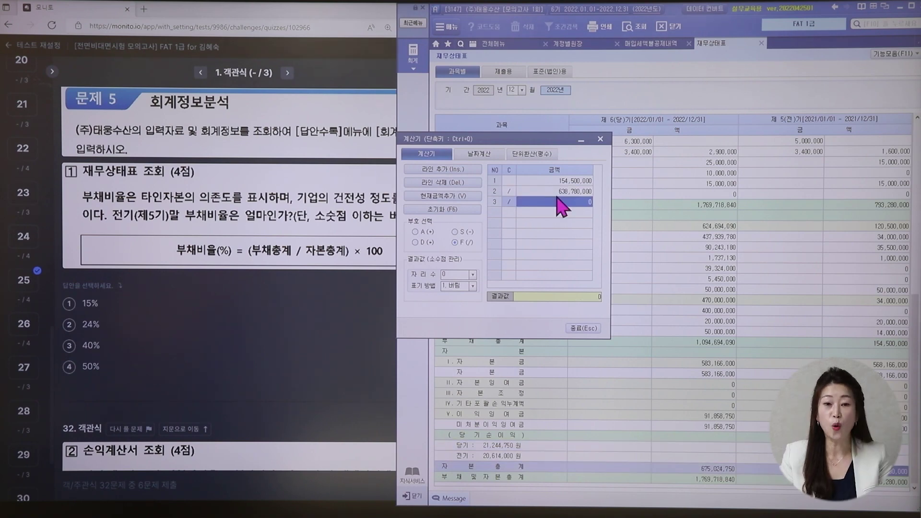
click(415, 243)
text(10)
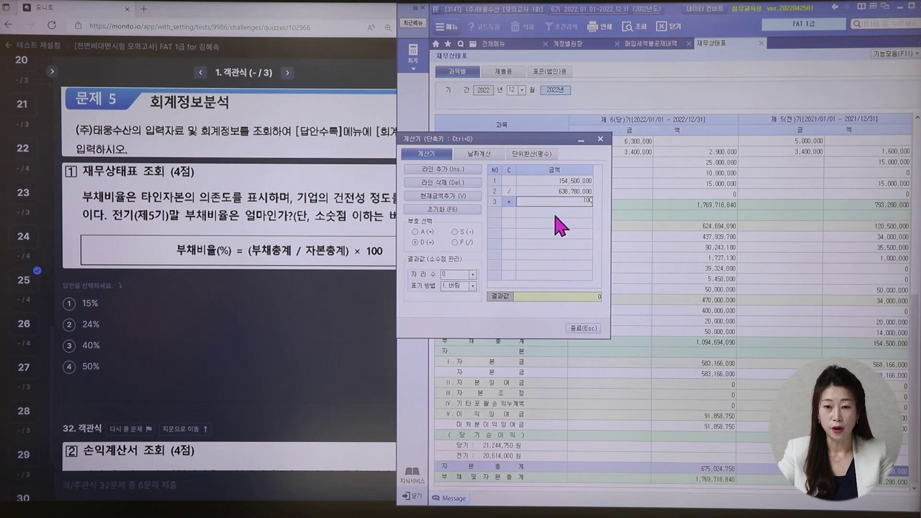
text(0)
key(Return)
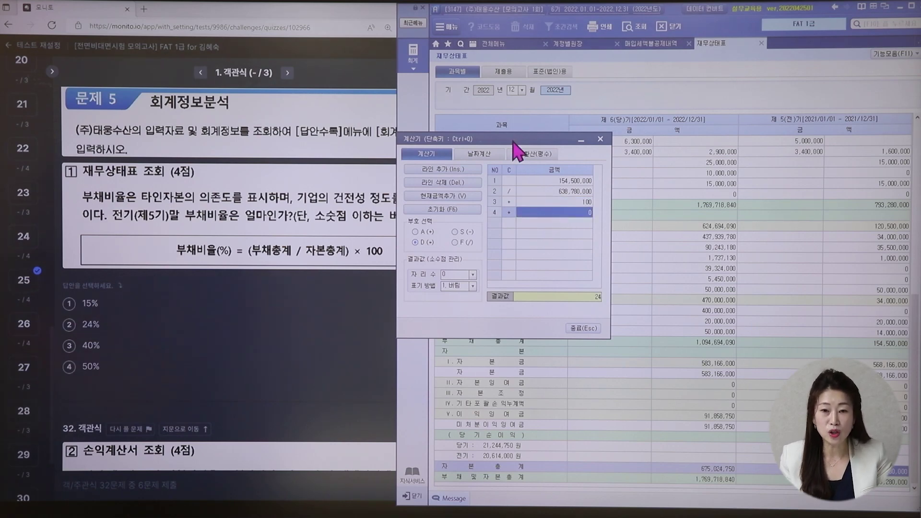
Check the calculator's 자리수 and 표기 방법 rounding options and answer exam question 31 with 24%
drag(514, 140, 548, 139)
click(272, 182)
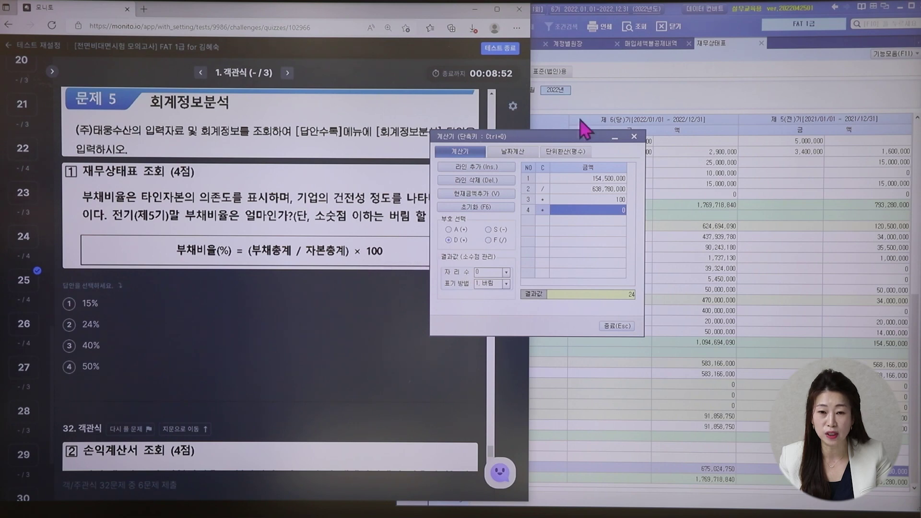
drag(586, 139, 631, 141)
click(551, 286)
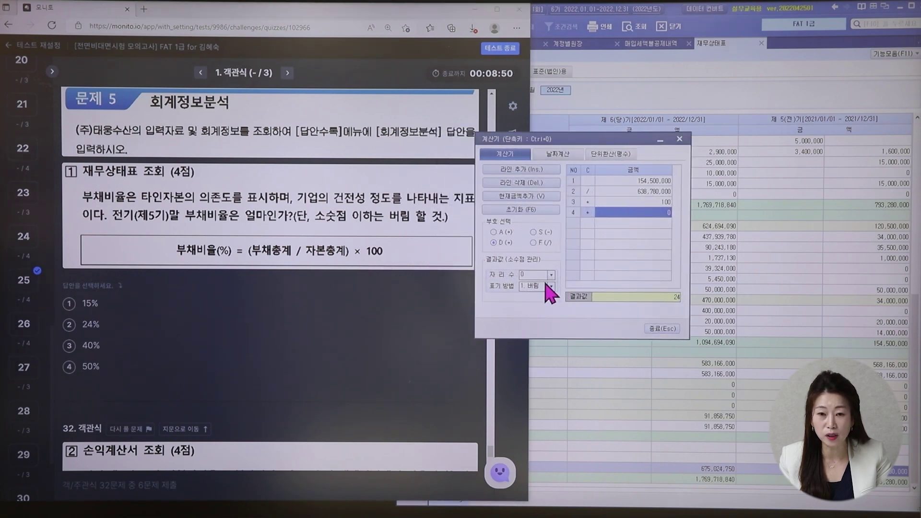
click(530, 275)
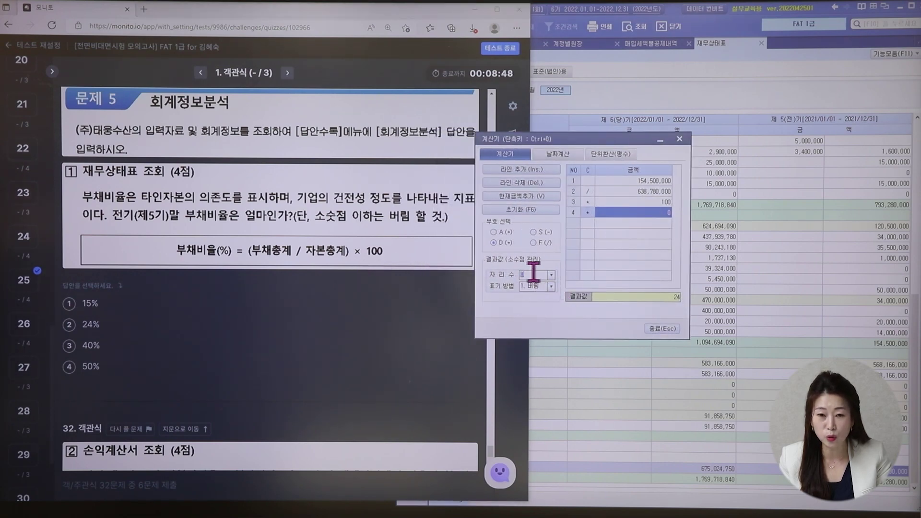
click(552, 275)
click(535, 281)
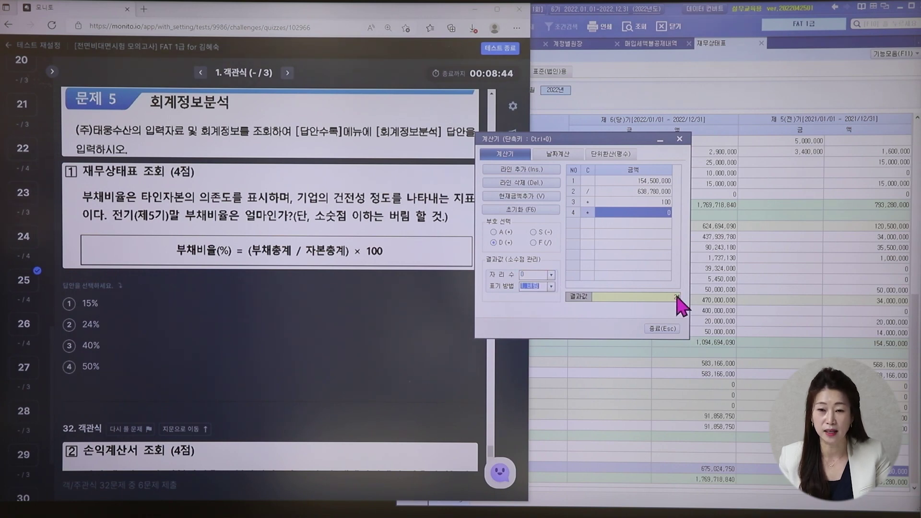
click(70, 325)
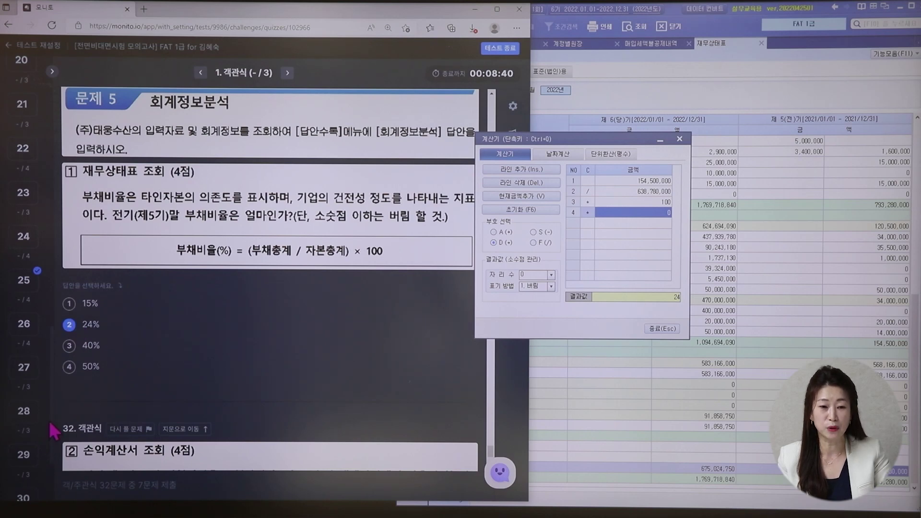
scroll(53, 436, down, 3)
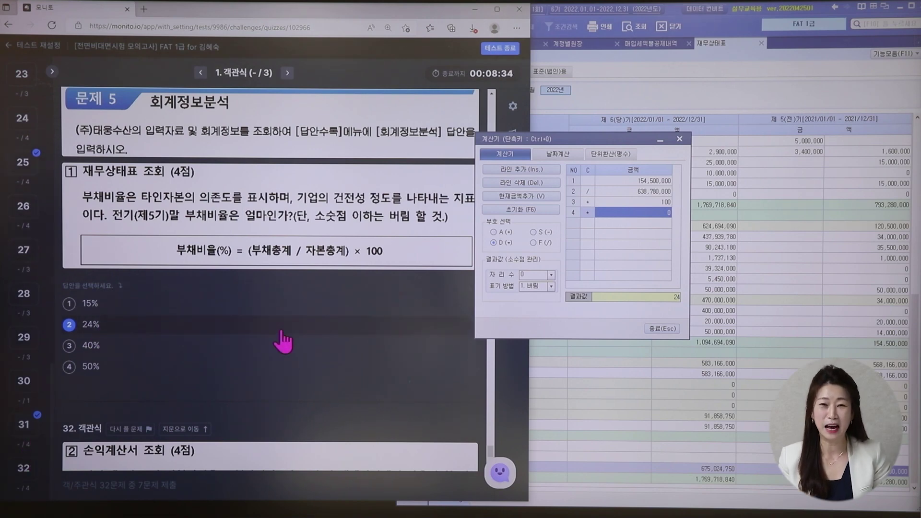
Close the calculator and the open 재무상태표, 매입세액불공제내역 and 계정별원장 in Smart A
click(679, 139)
click(739, 86)
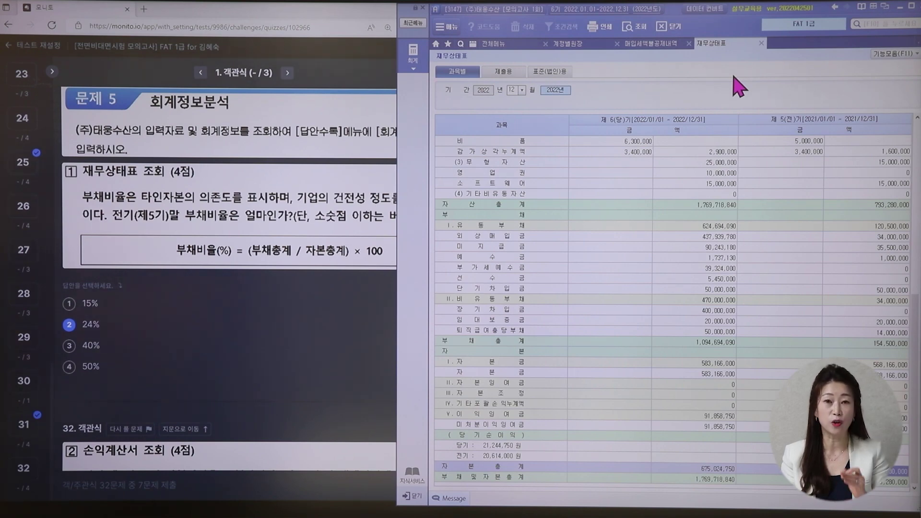
click(762, 44)
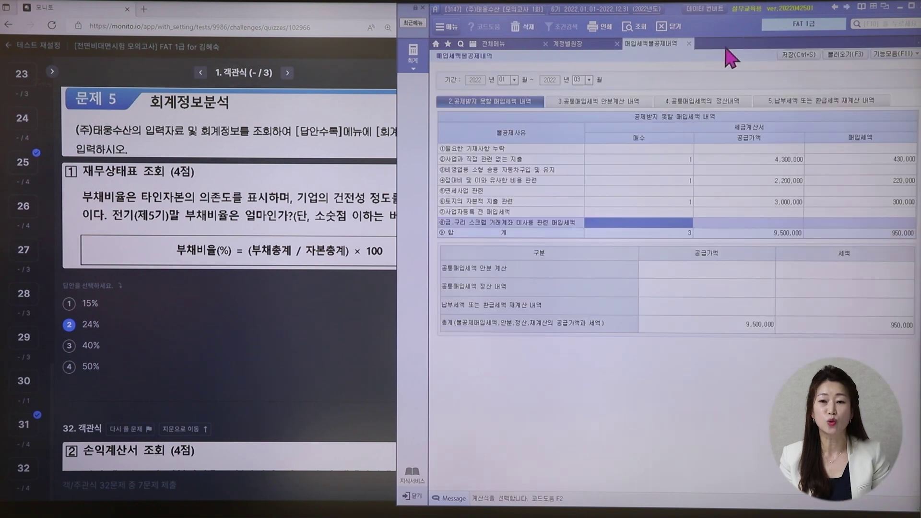
click(689, 43)
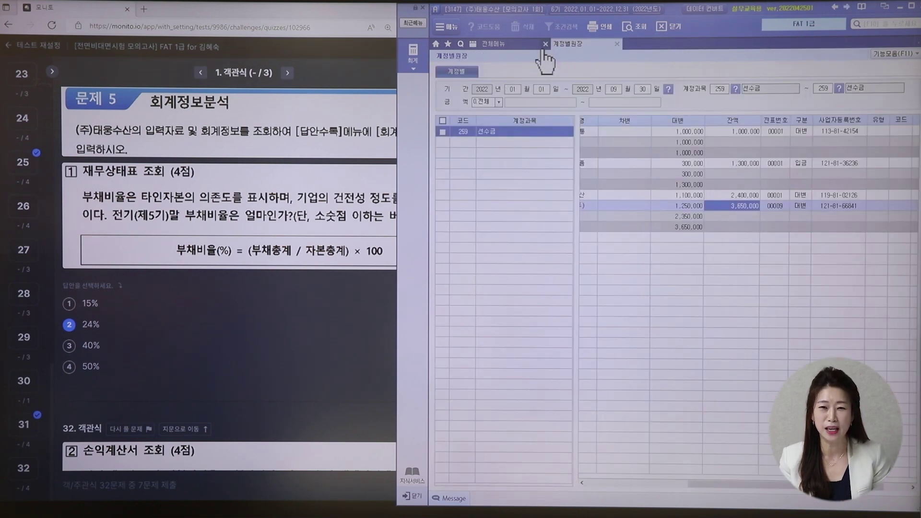
click(617, 43)
Change the answer to exam question 31 to 50% and set it back to 24%
click(290, 383)
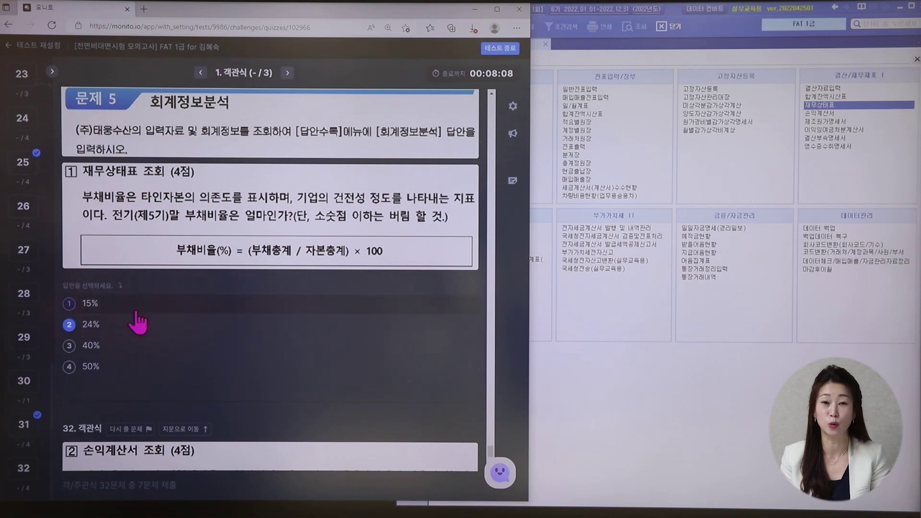
click(134, 369)
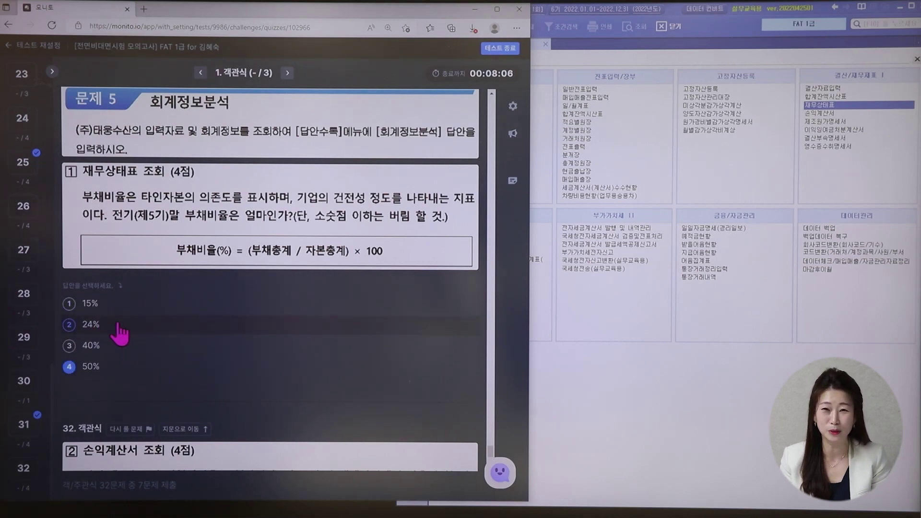
click(120, 325)
Move on to exam question 32 and view the new-inquiry options in the AT자격 비대면 온라인시험 support chat, closing it again
scroll(344, 378, down, 3)
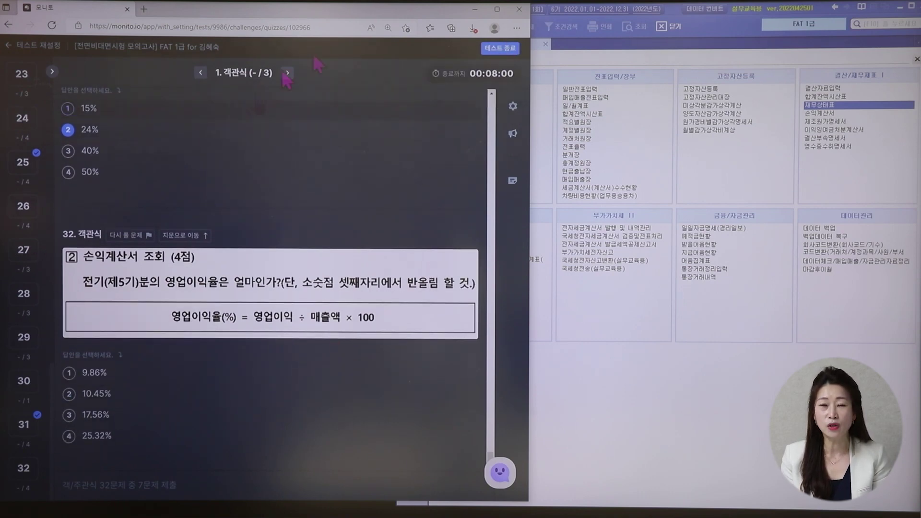
click(501, 482)
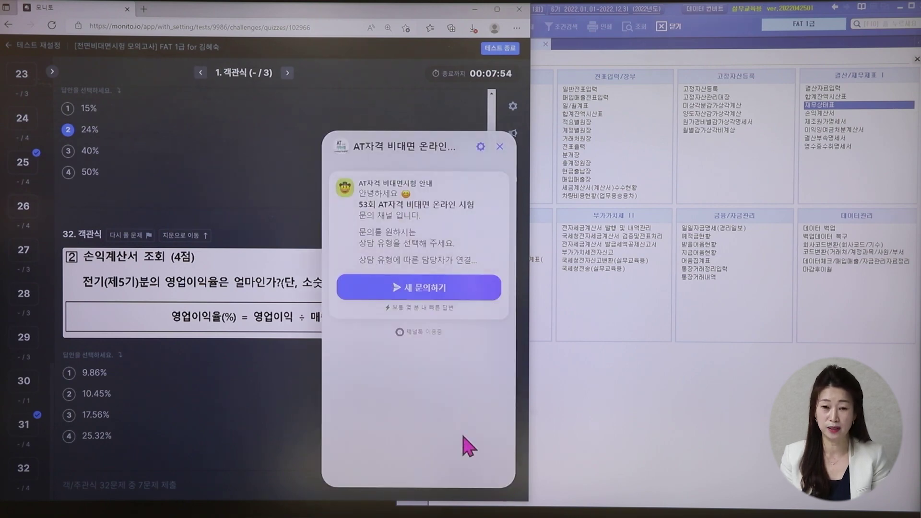
click(427, 293)
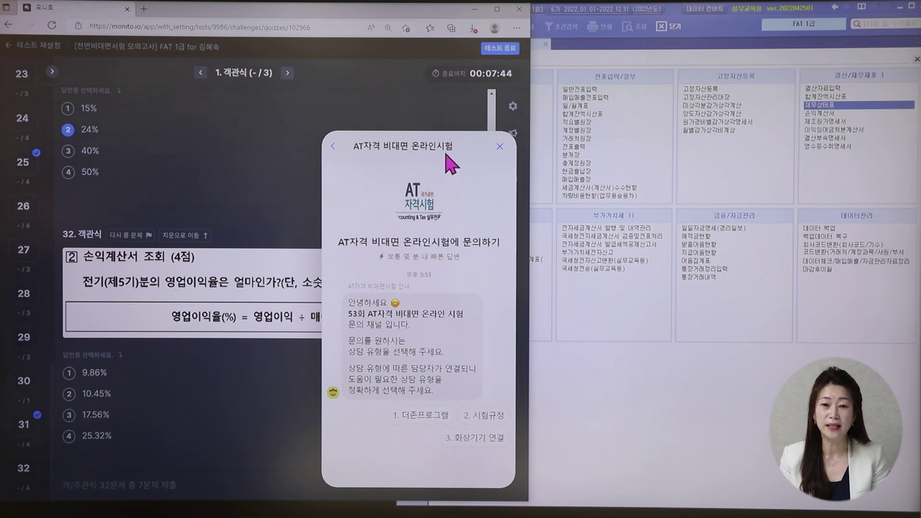
click(499, 148)
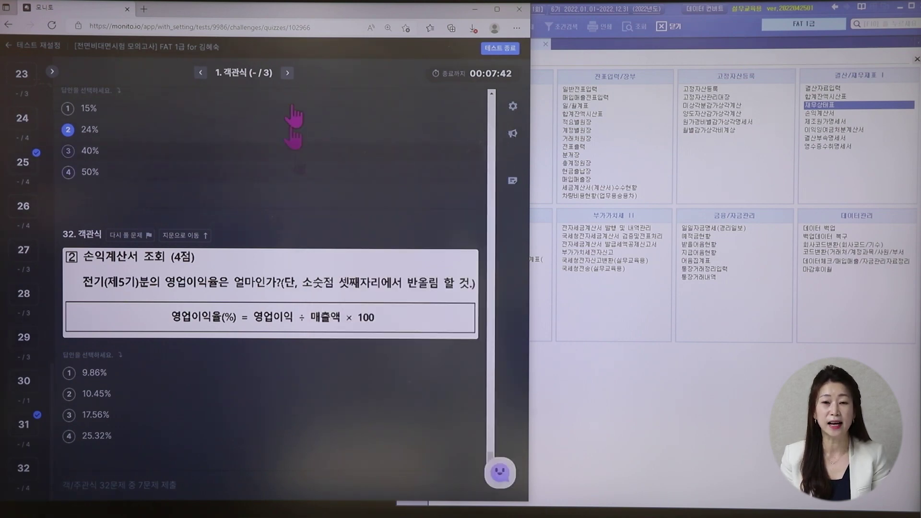
Request the end of the test and agree to 시험을 종료하겠습니다 for the final answer submission
click(500, 50)
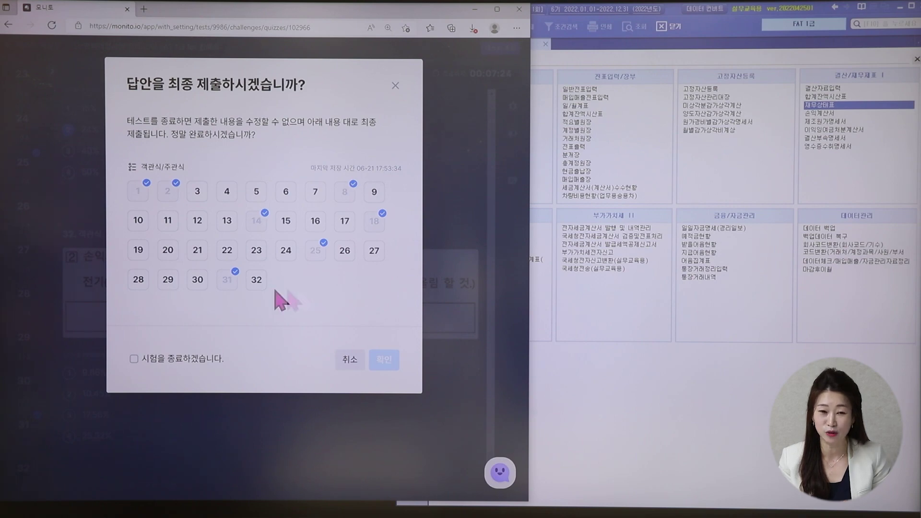
click(184, 362)
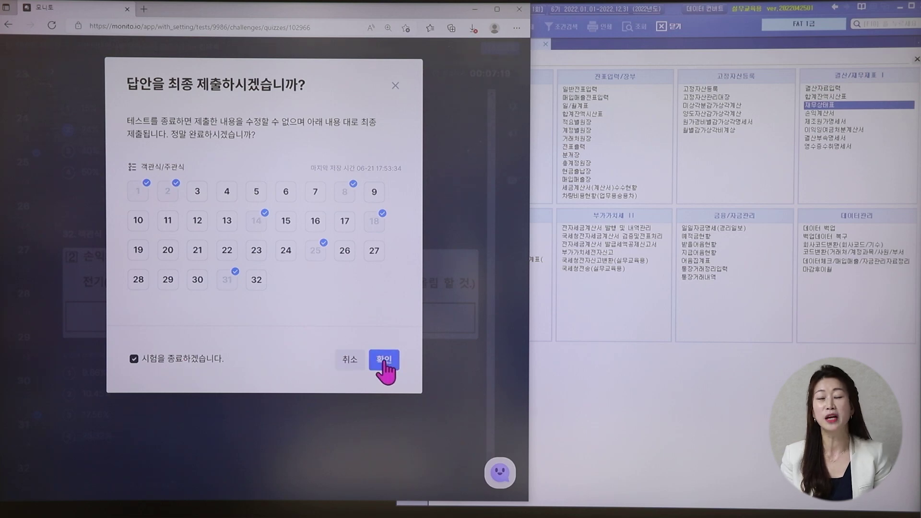